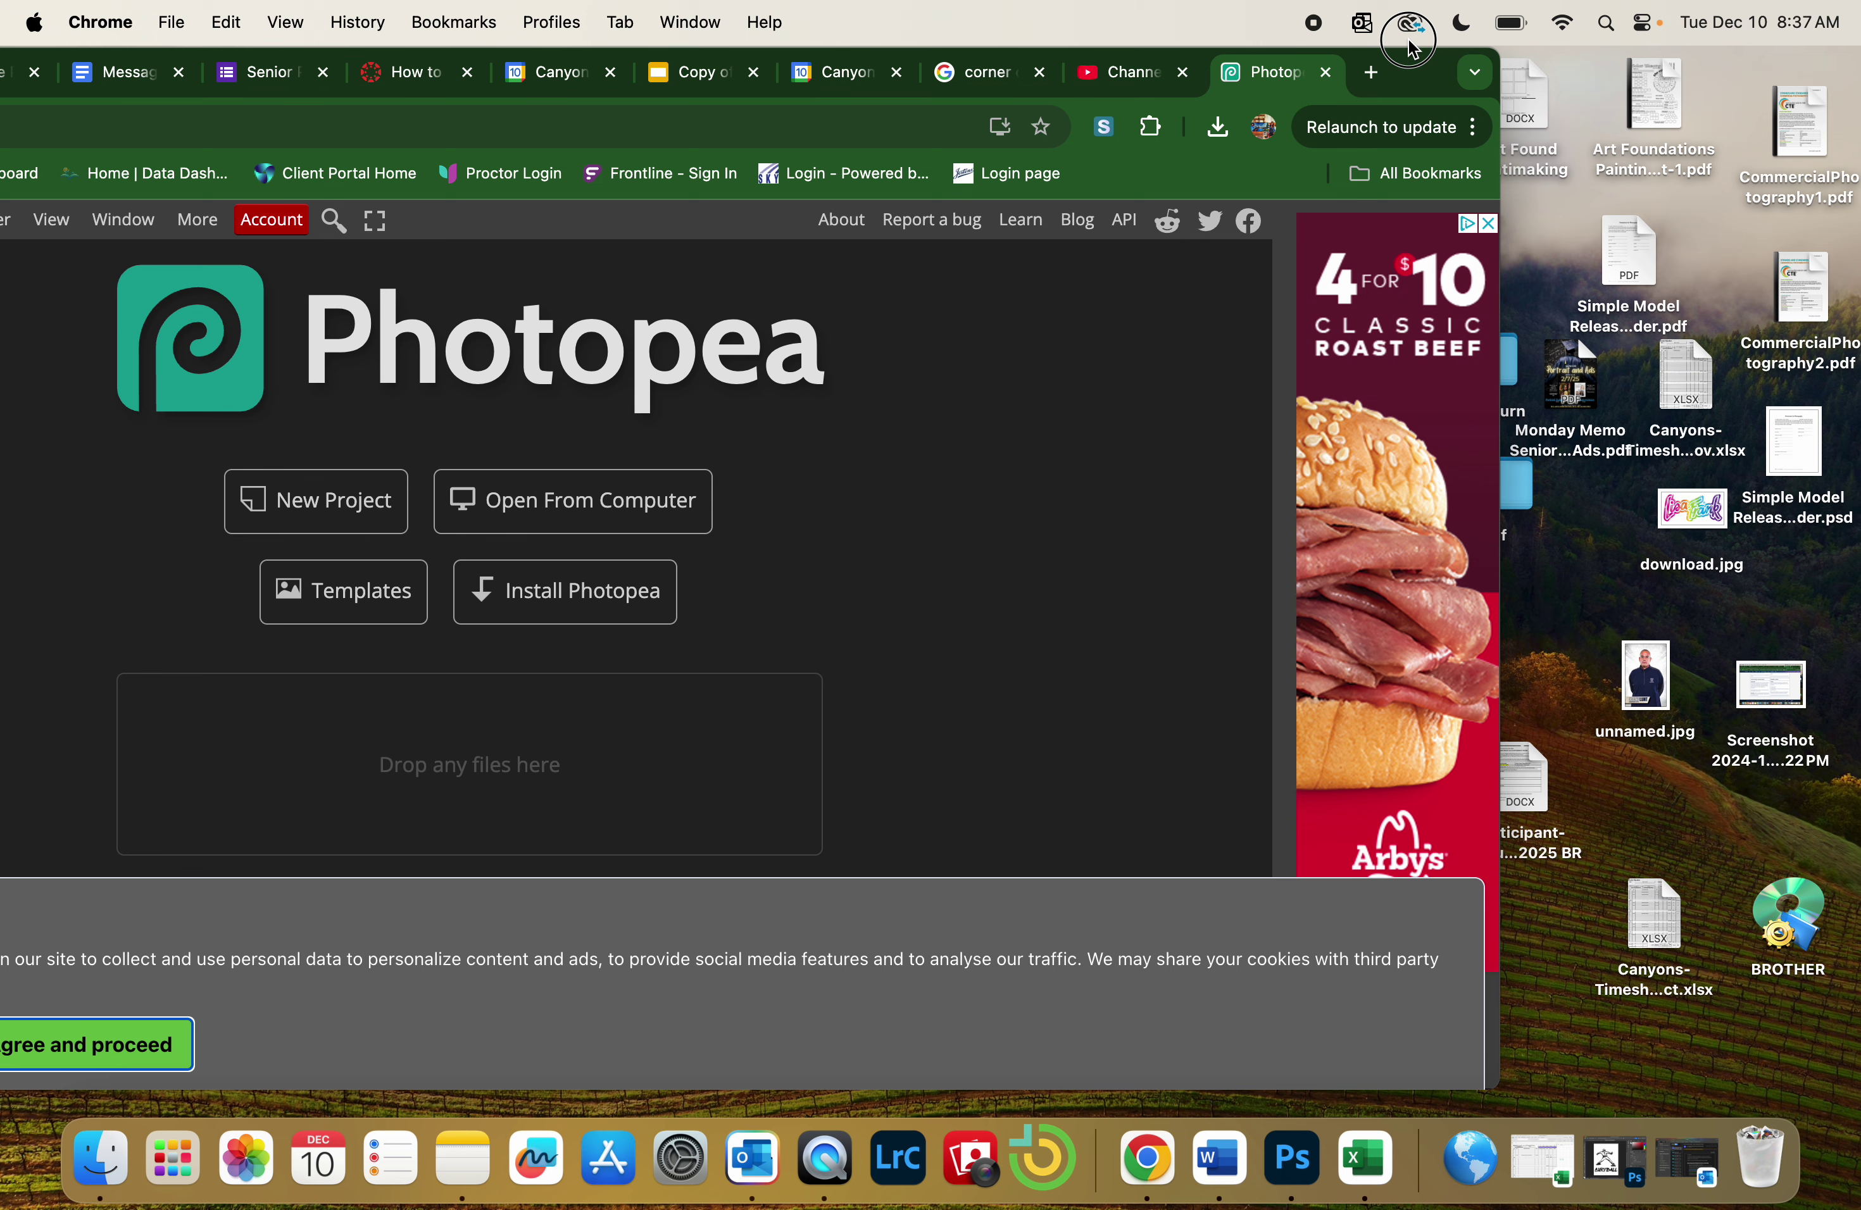
Start a new project and accept the site's cookie notice
left_click_drag(1412, 46, 1762, 45)
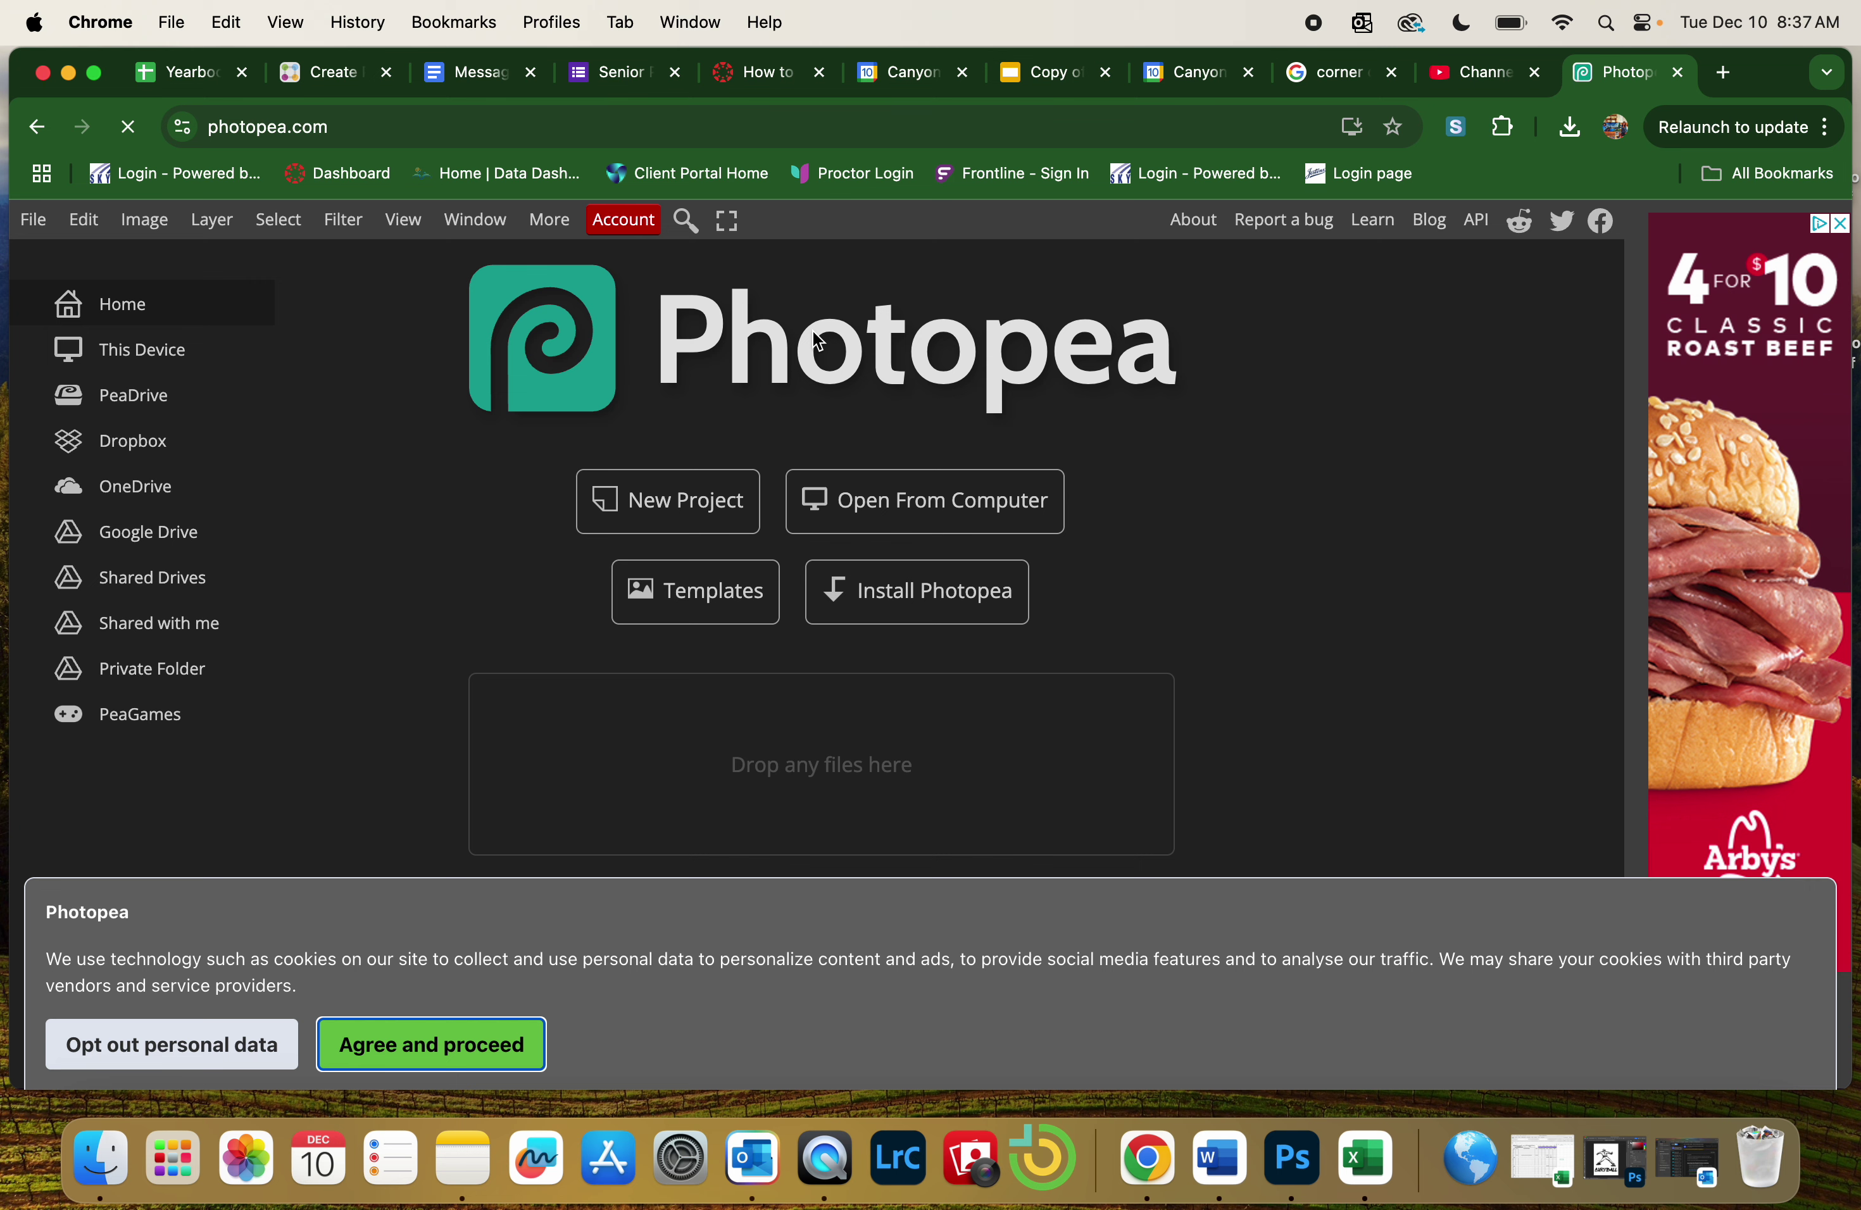
left_click(684, 511)
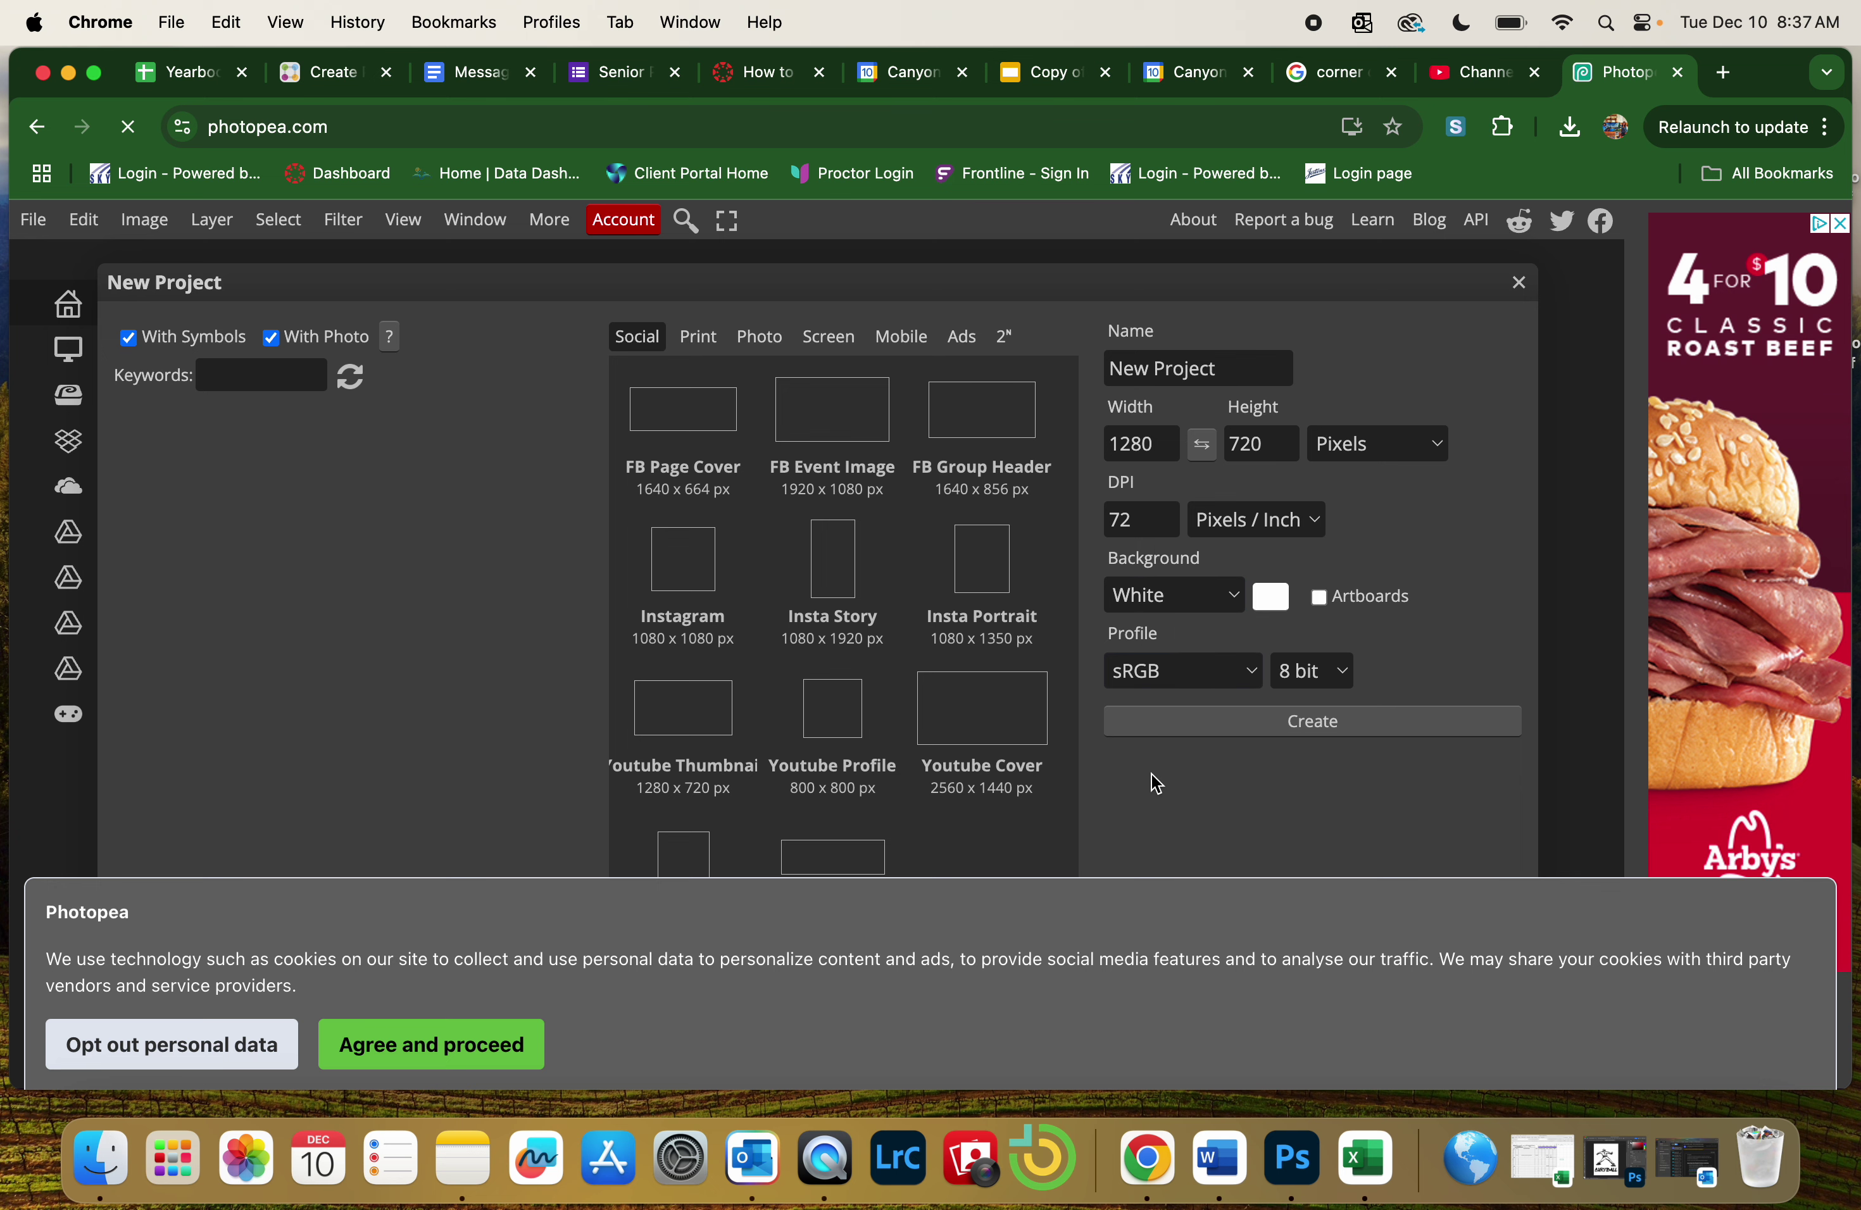
left_click(381, 1053)
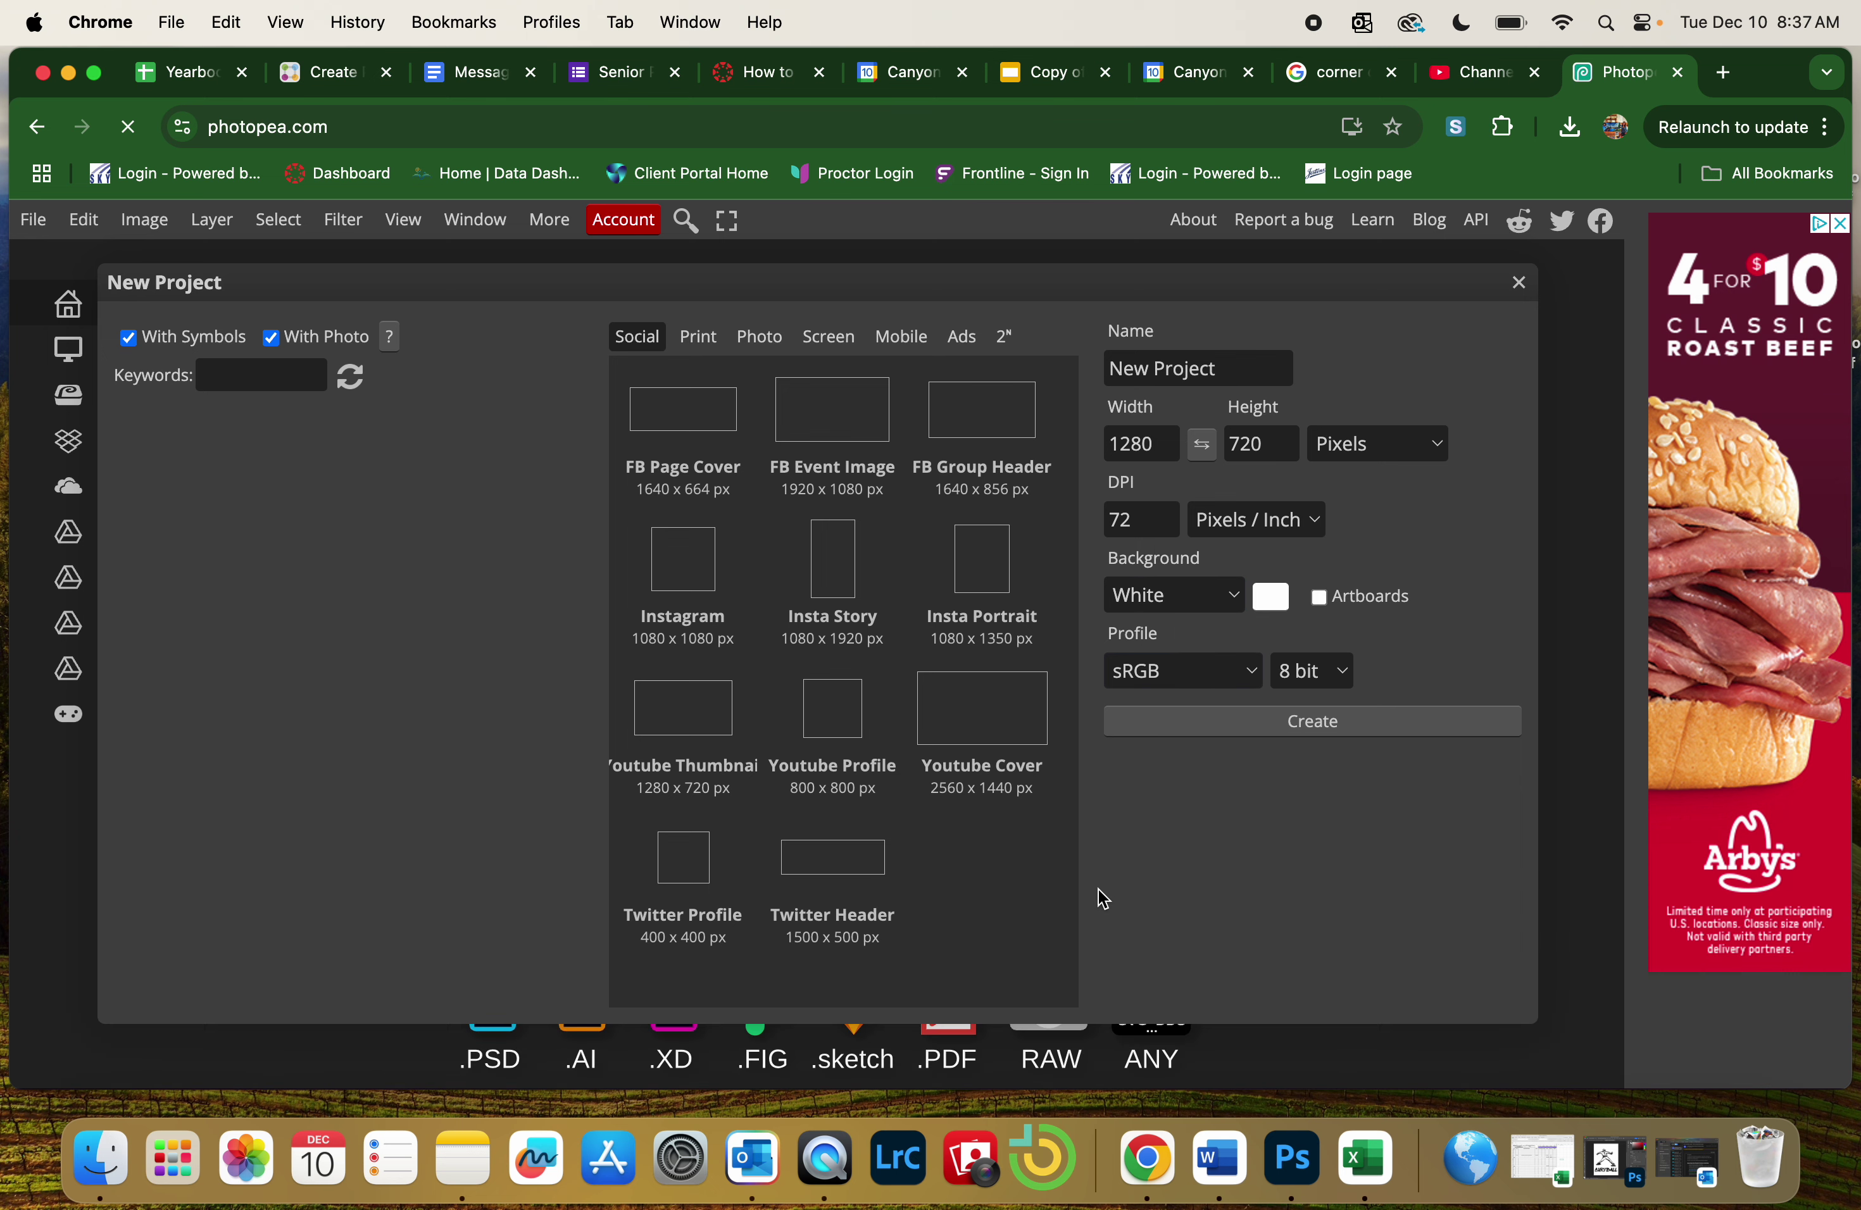
Create a new project measured in inches, 8.5 wide and 11 high, with a white background
left_click(1223, 372)
left_click(1317, 443)
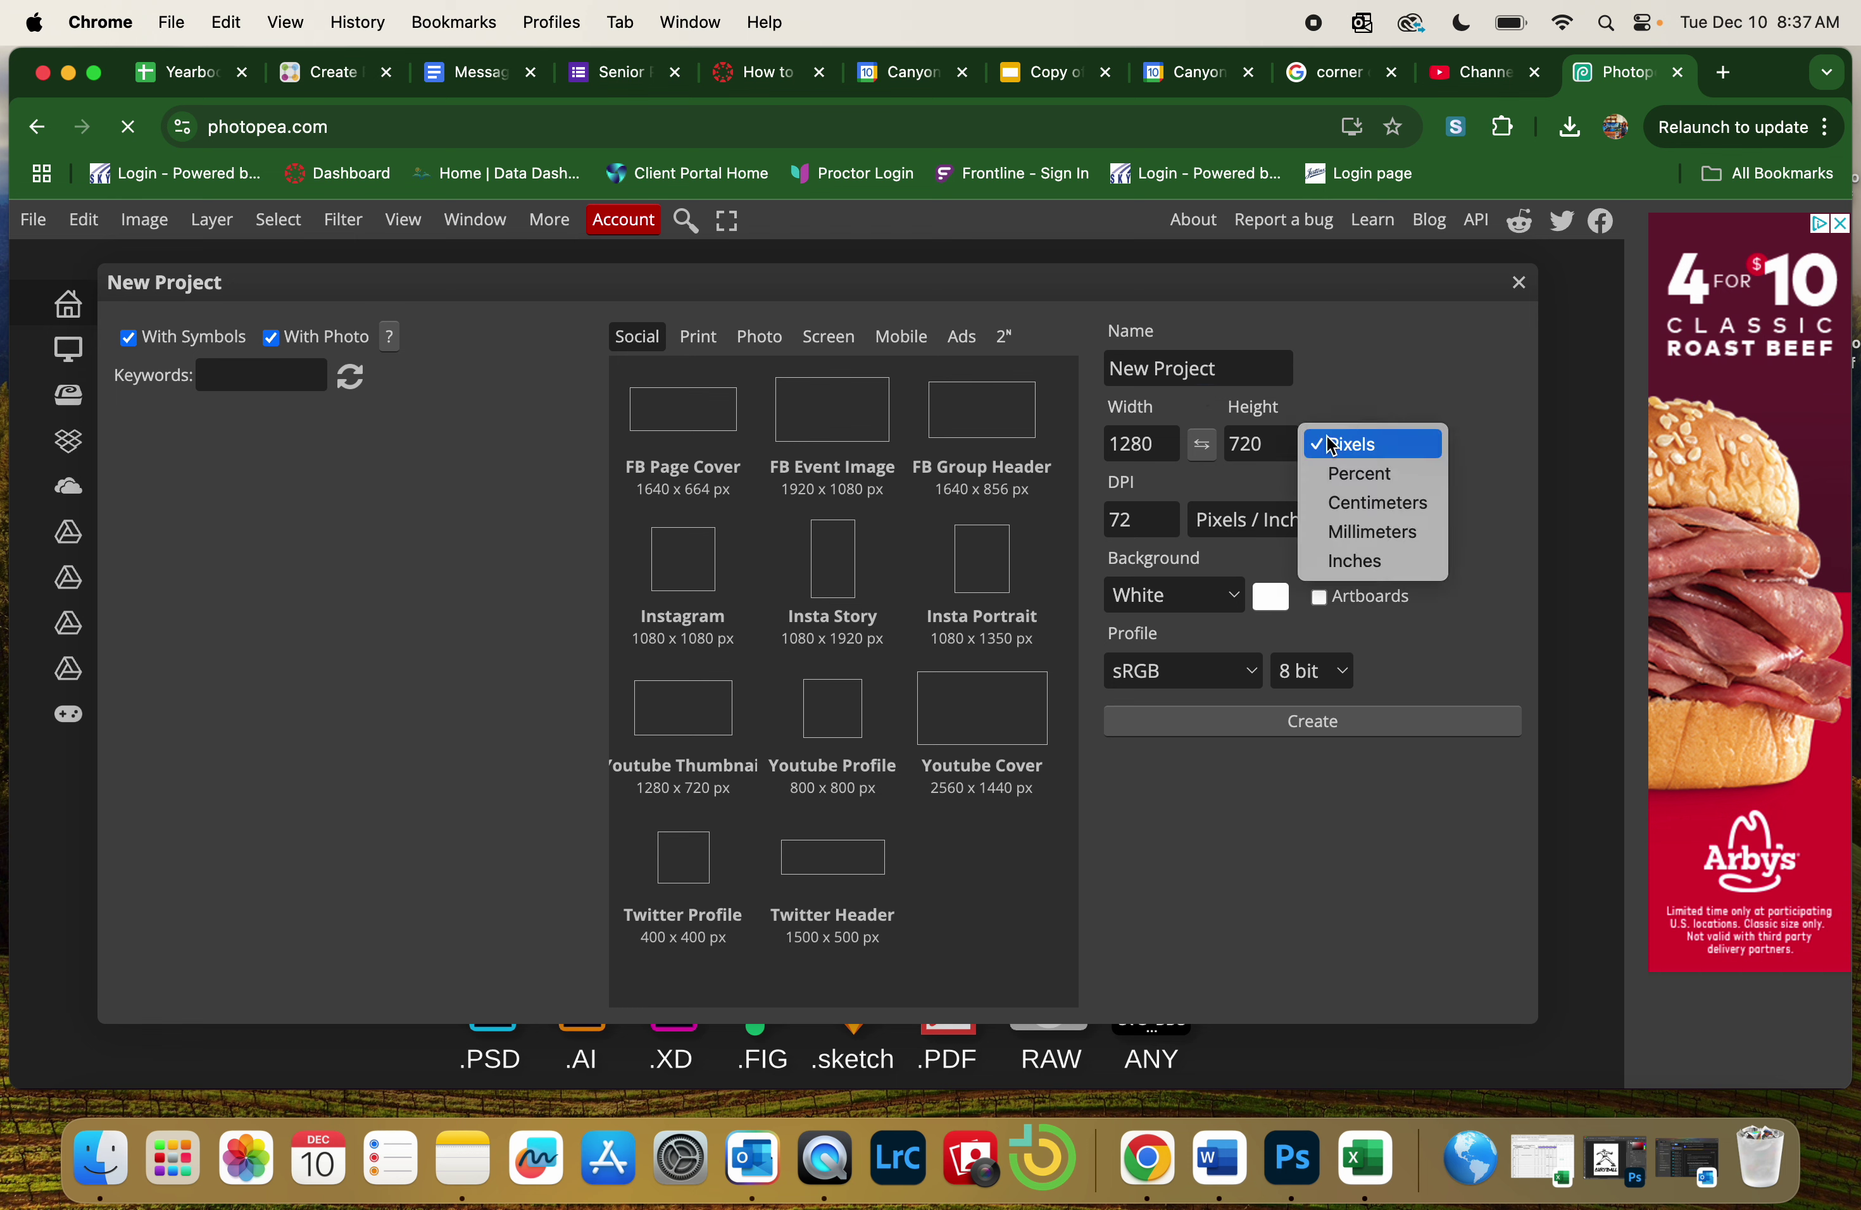
left_click(1347, 561)
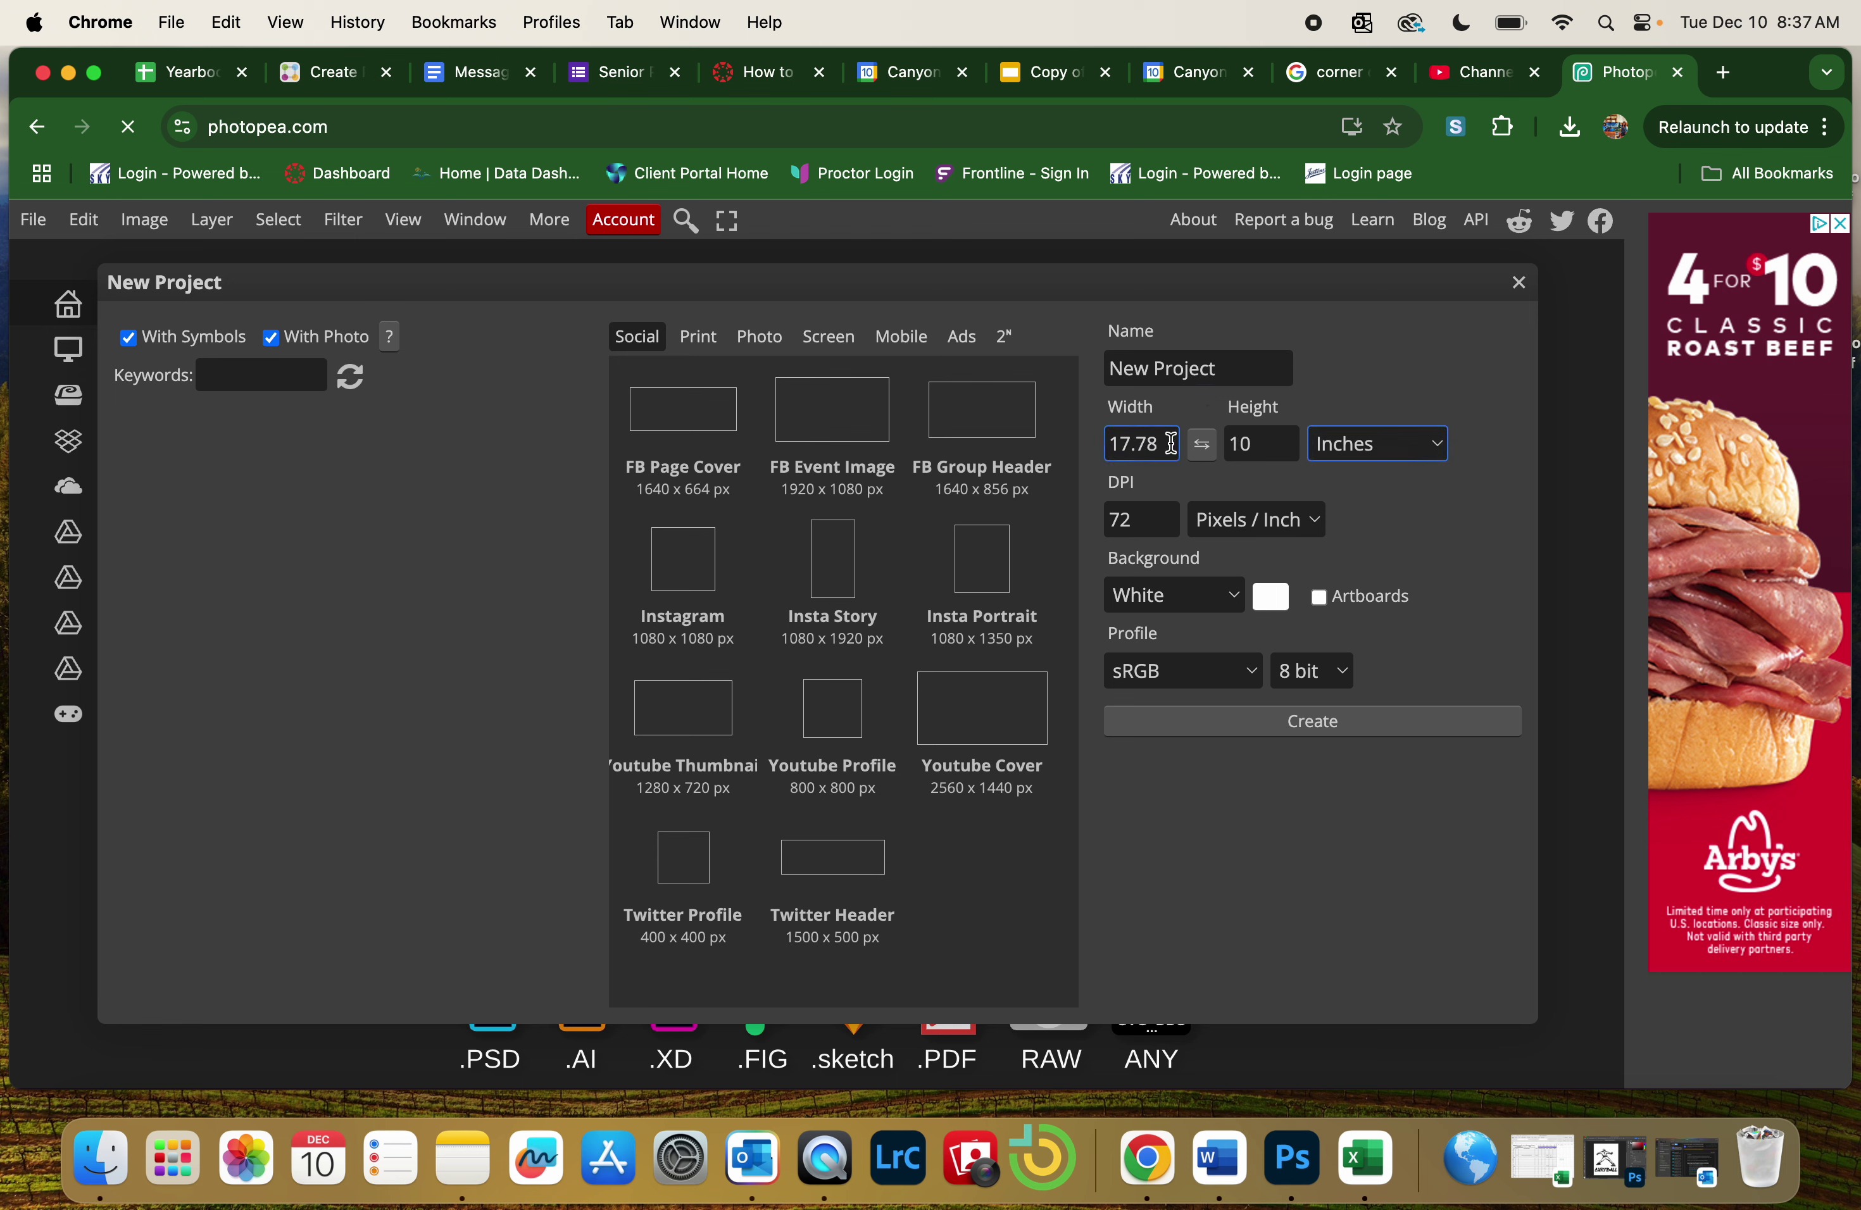
left_click(1262, 444)
left_click_drag(1262, 443, 1089, 445)
type("11")
type("8")
type(".5")
left_click_drag(1135, 520, 1100, 528)
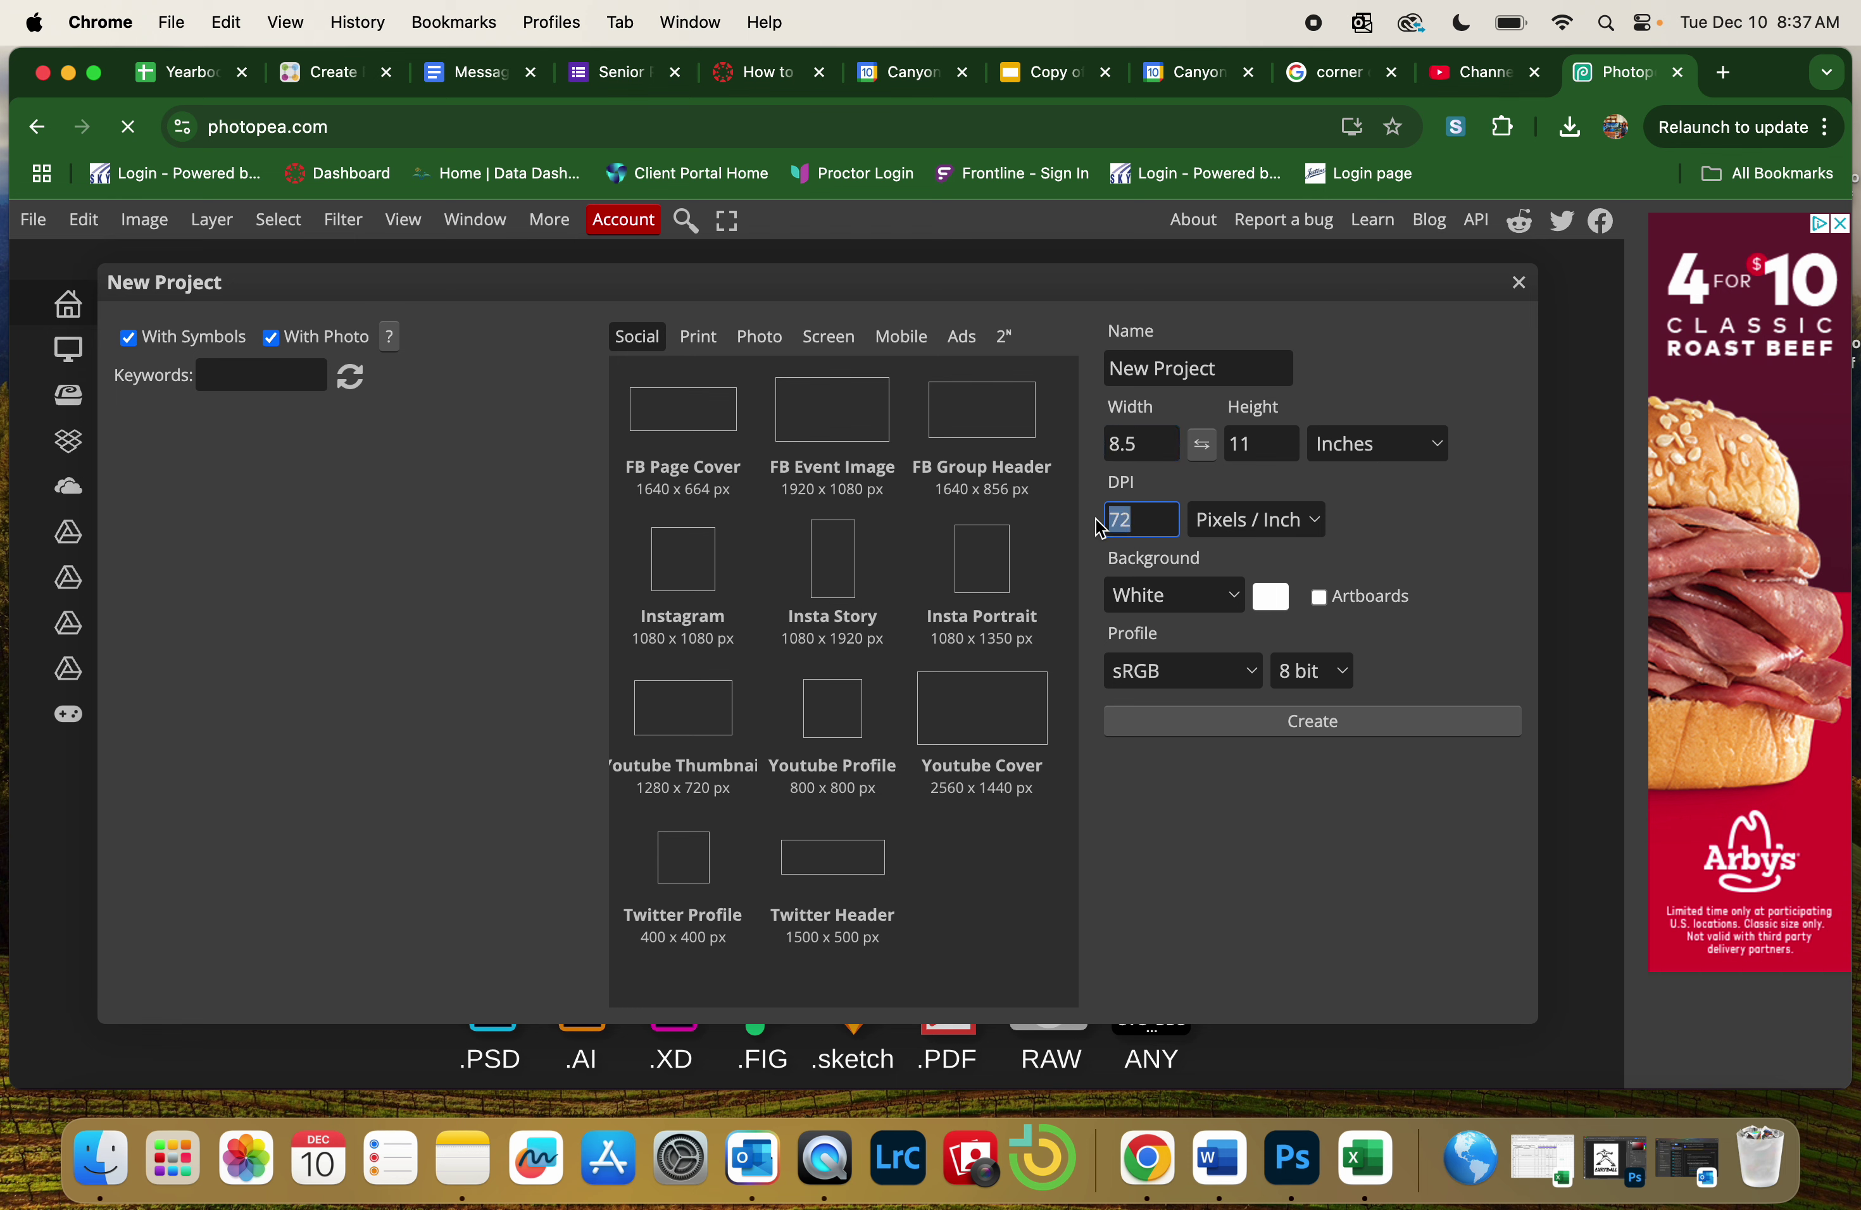
type("33")
left_click(1311, 723)
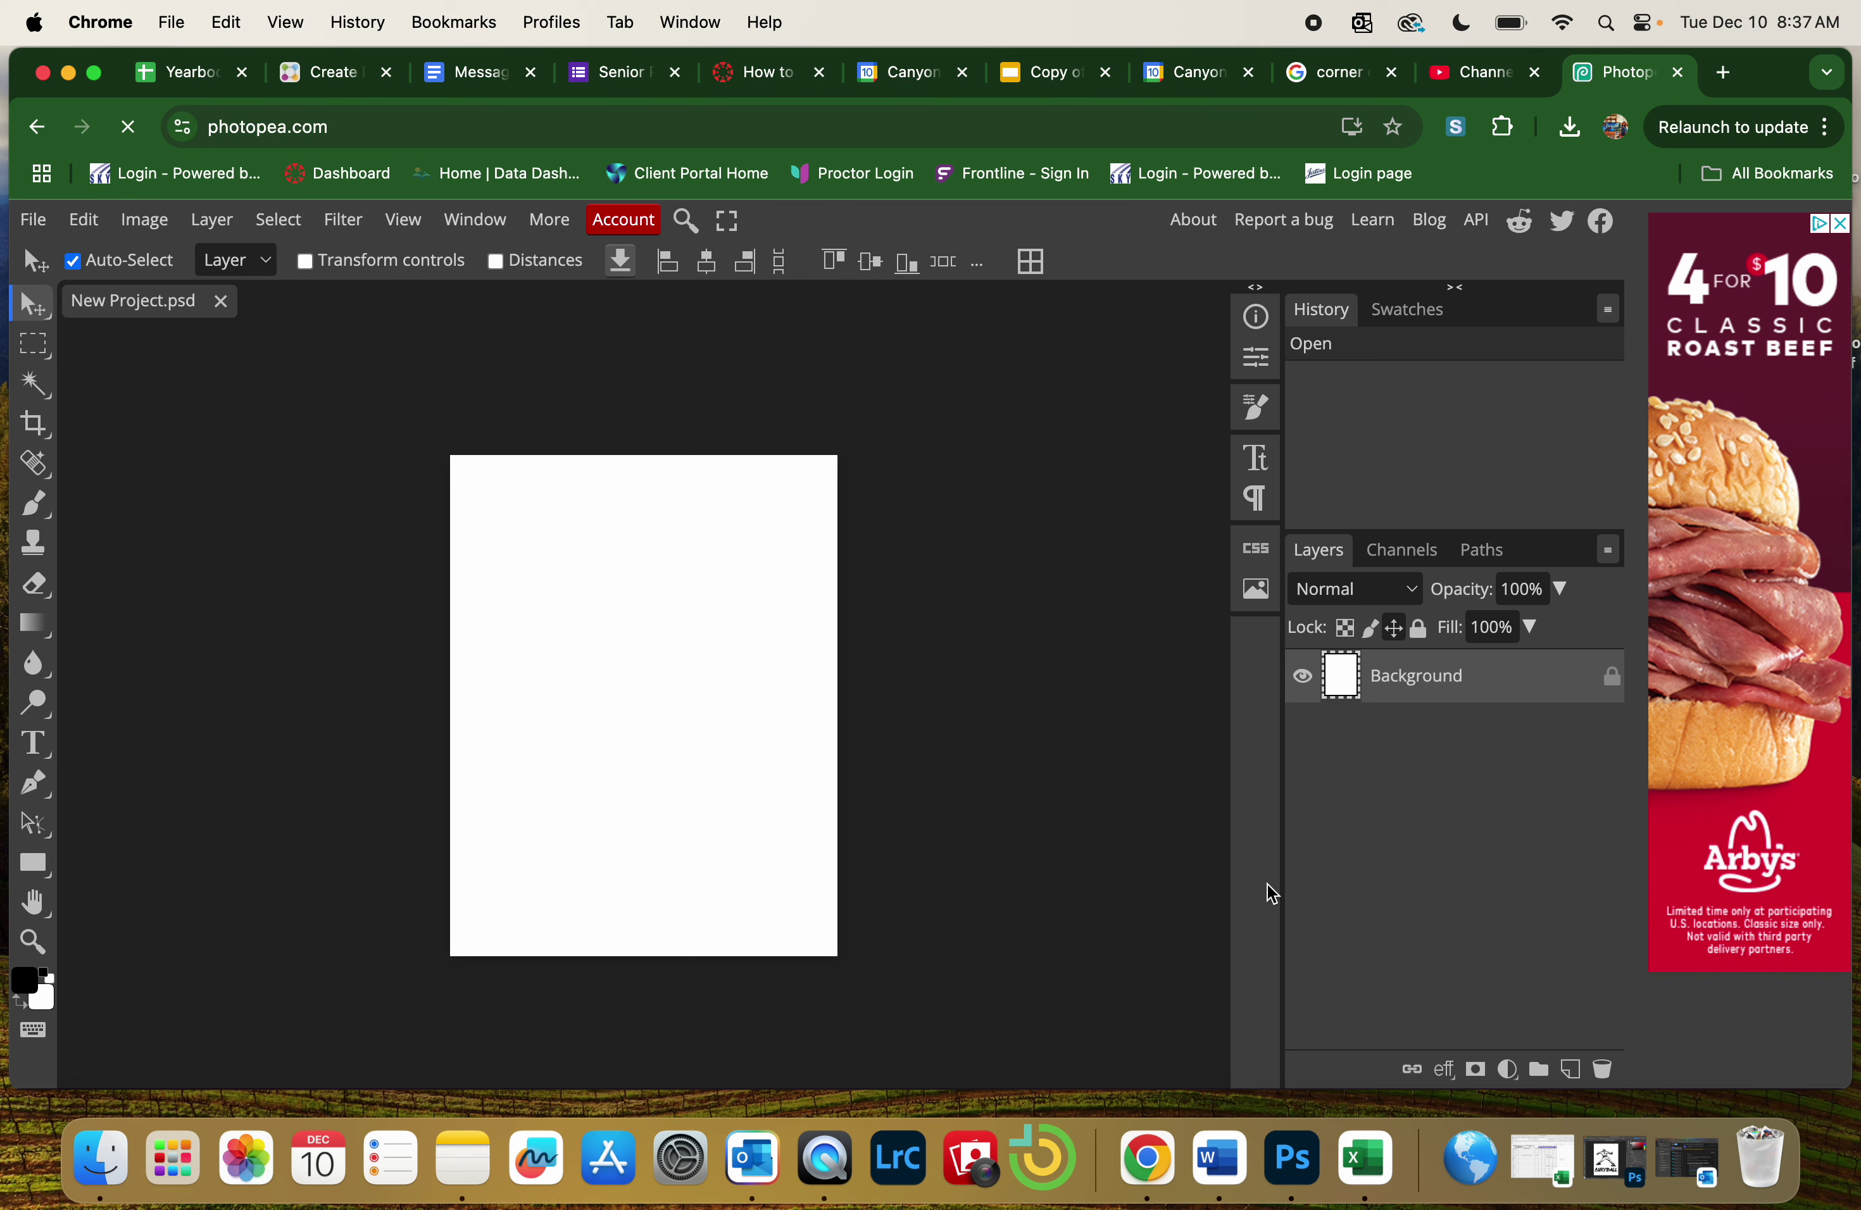
Place unnamed.jpg from the desktop into the document and accept its fitted size
left_click_drag(1780, 77, 1506, 9)
left_click_drag(1646, 689, 431, 772)
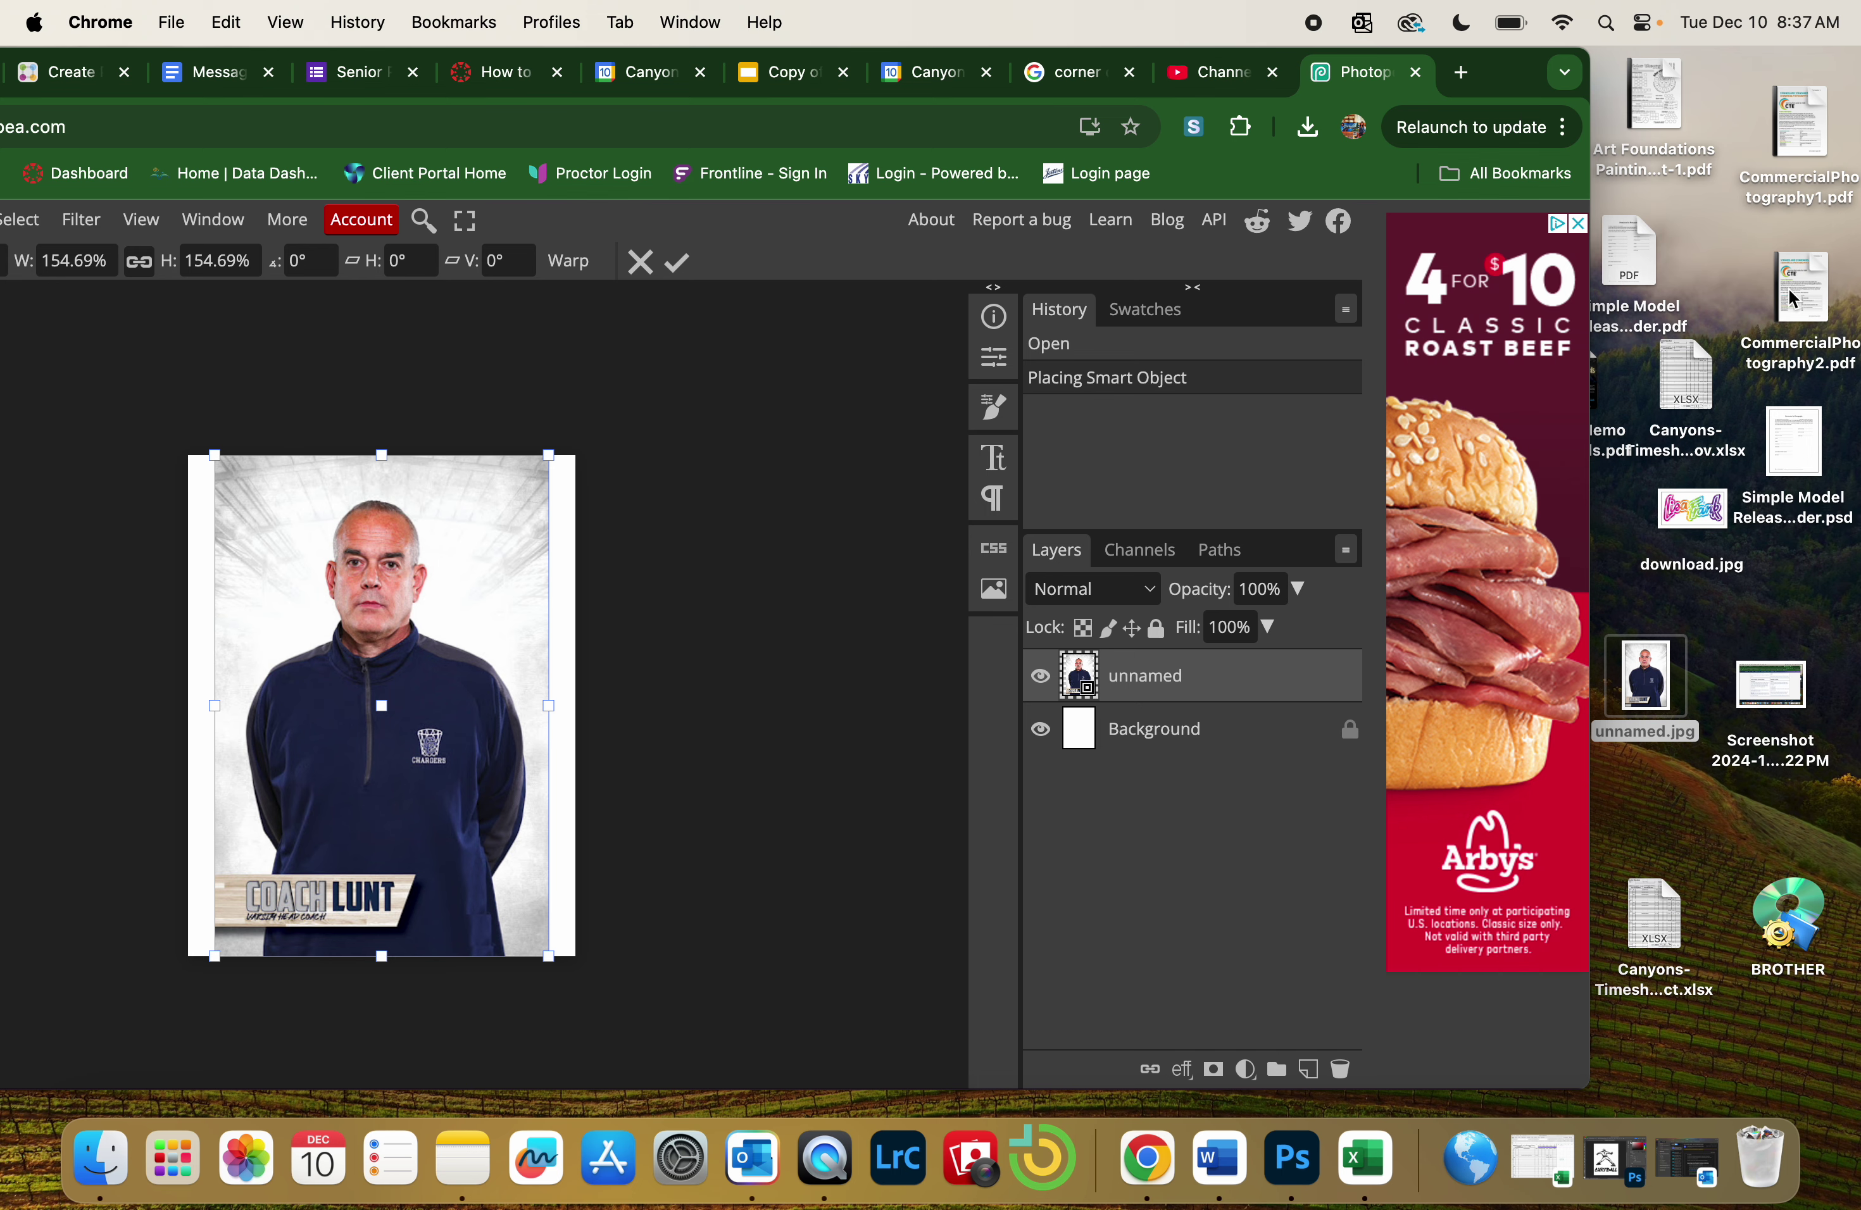
left_click_drag(1516, 76, 1843, 74)
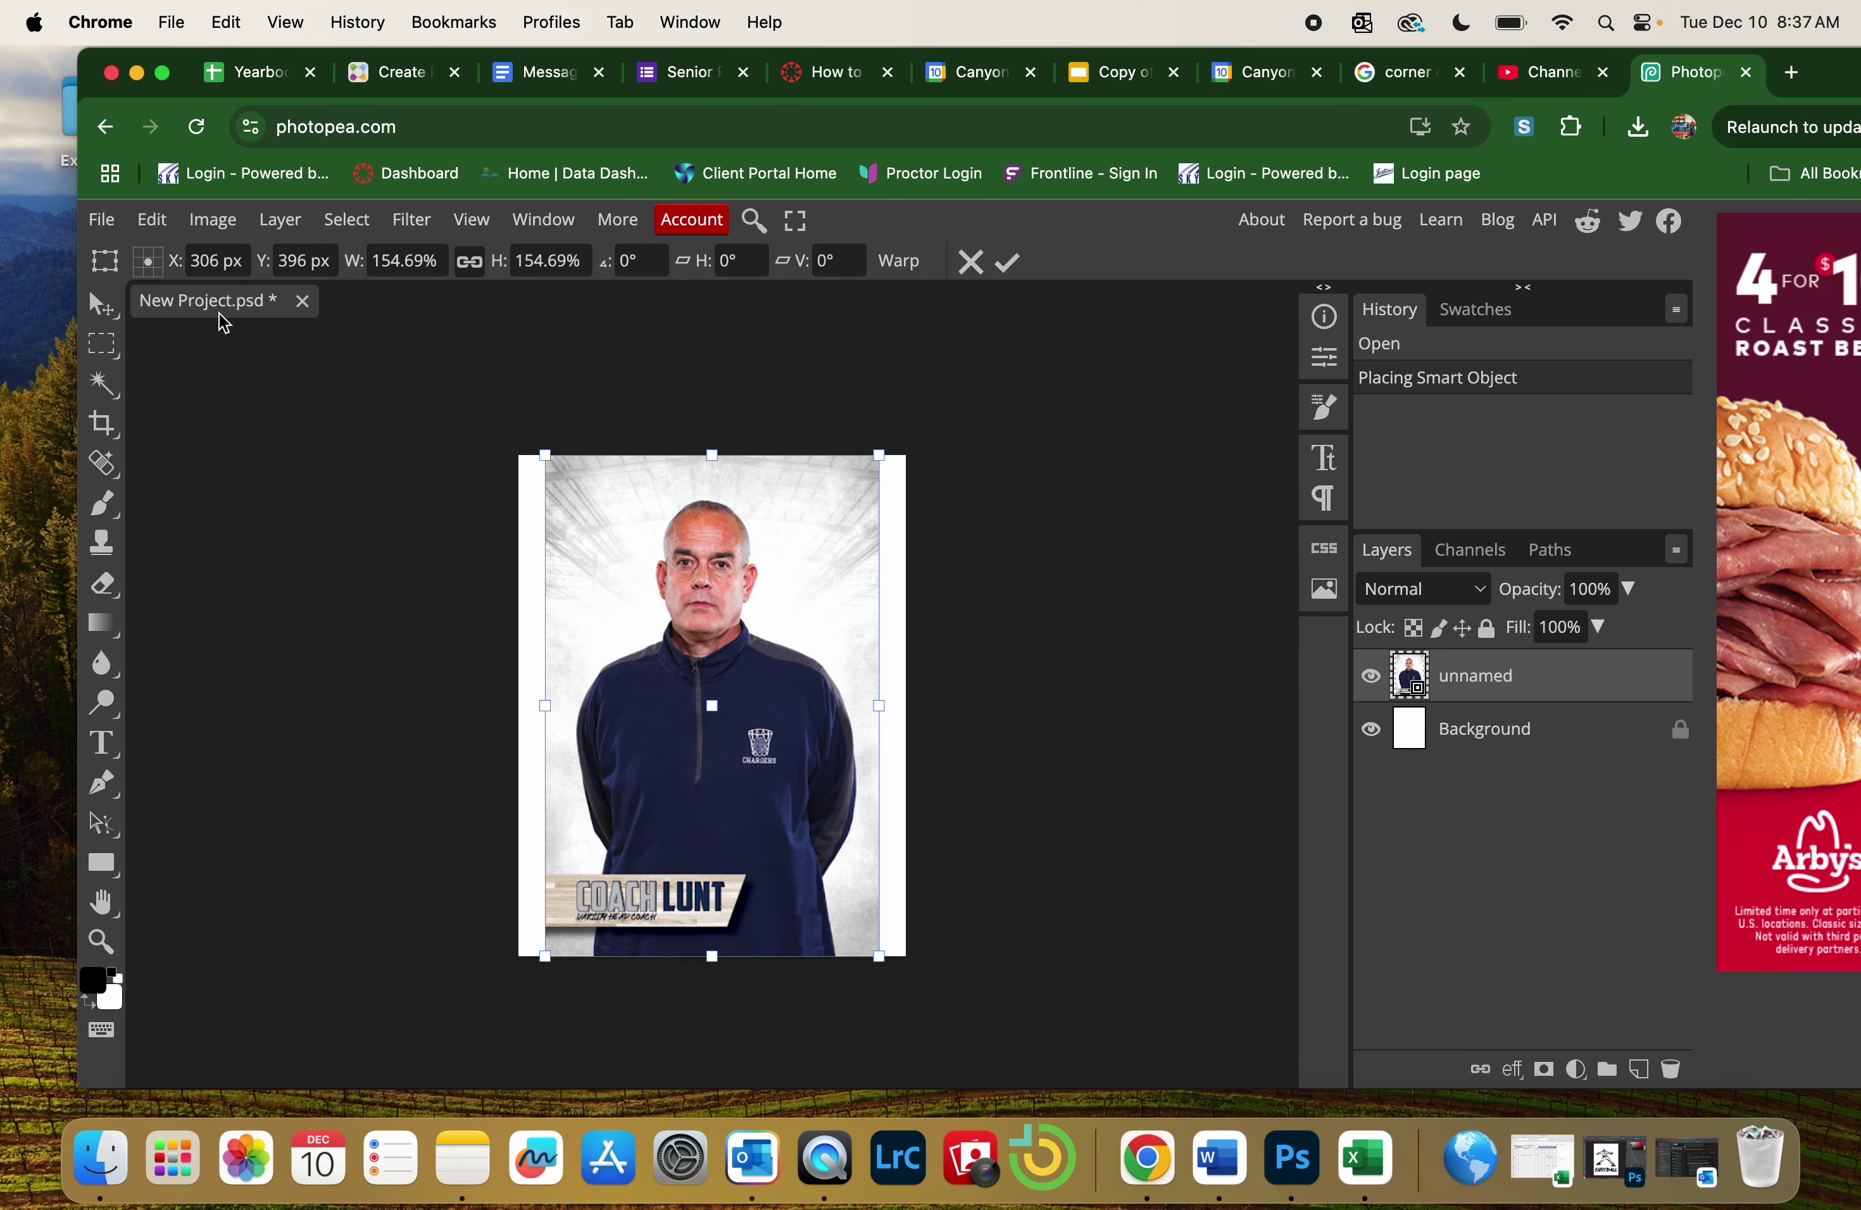
left_click(102, 220)
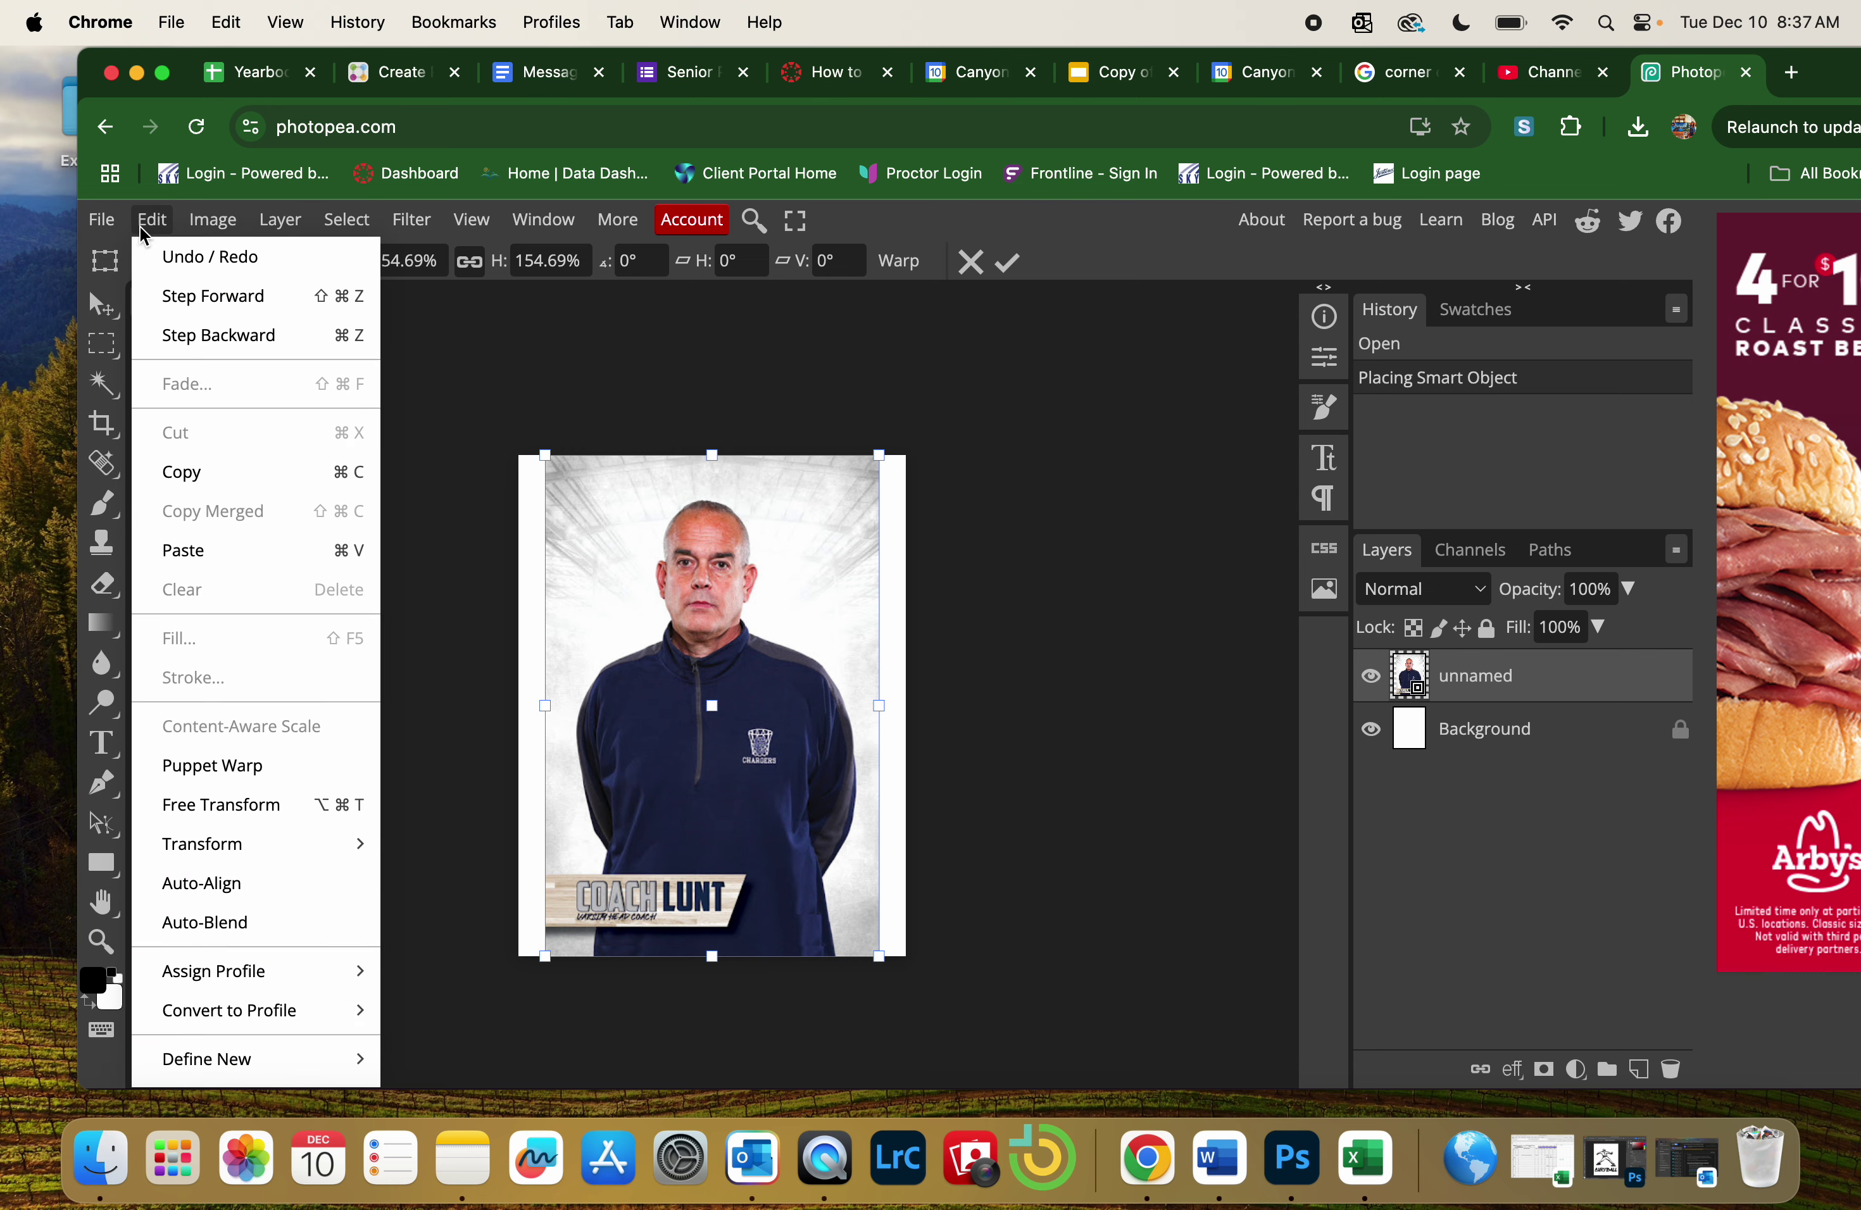
mouse_move(200, 226)
left_click(479, 366)
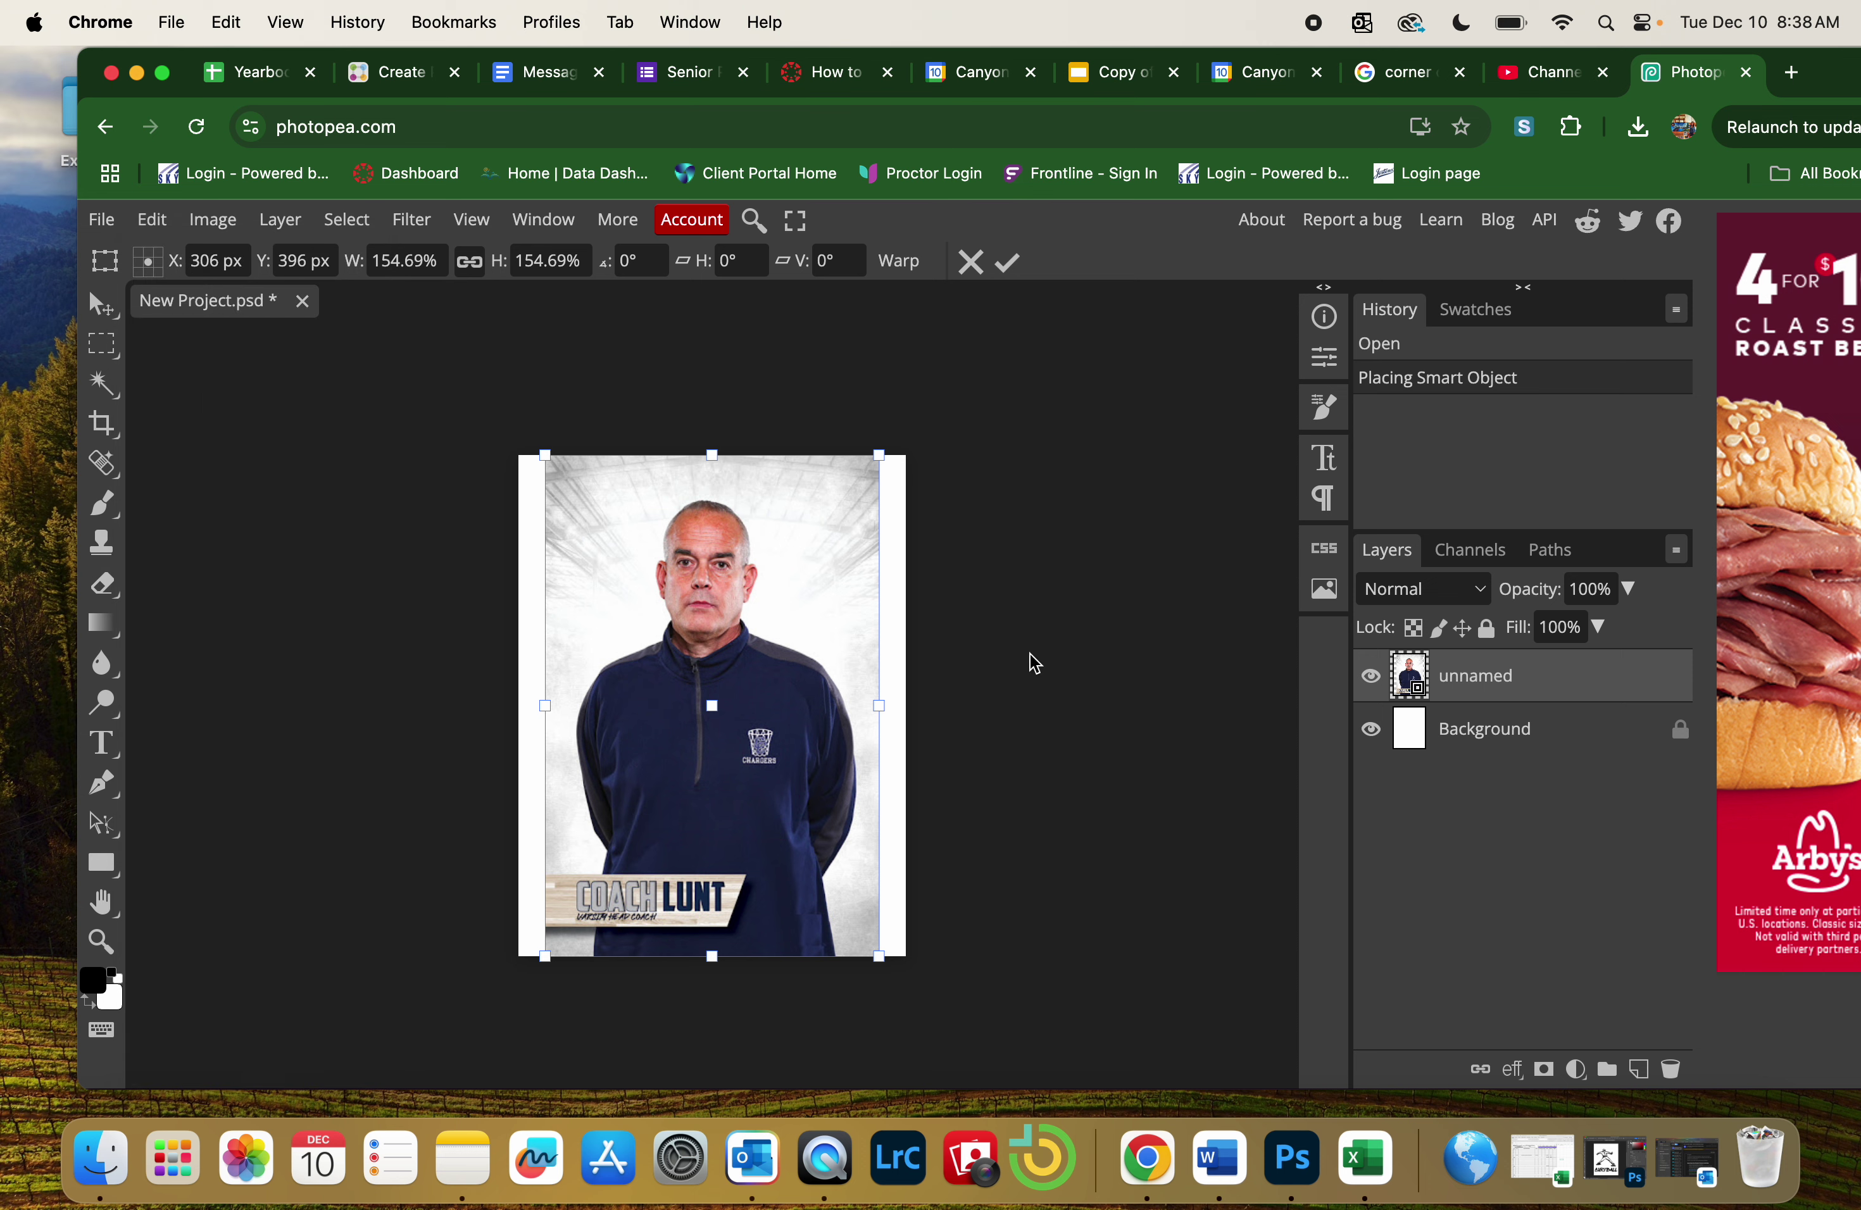
key("Return")
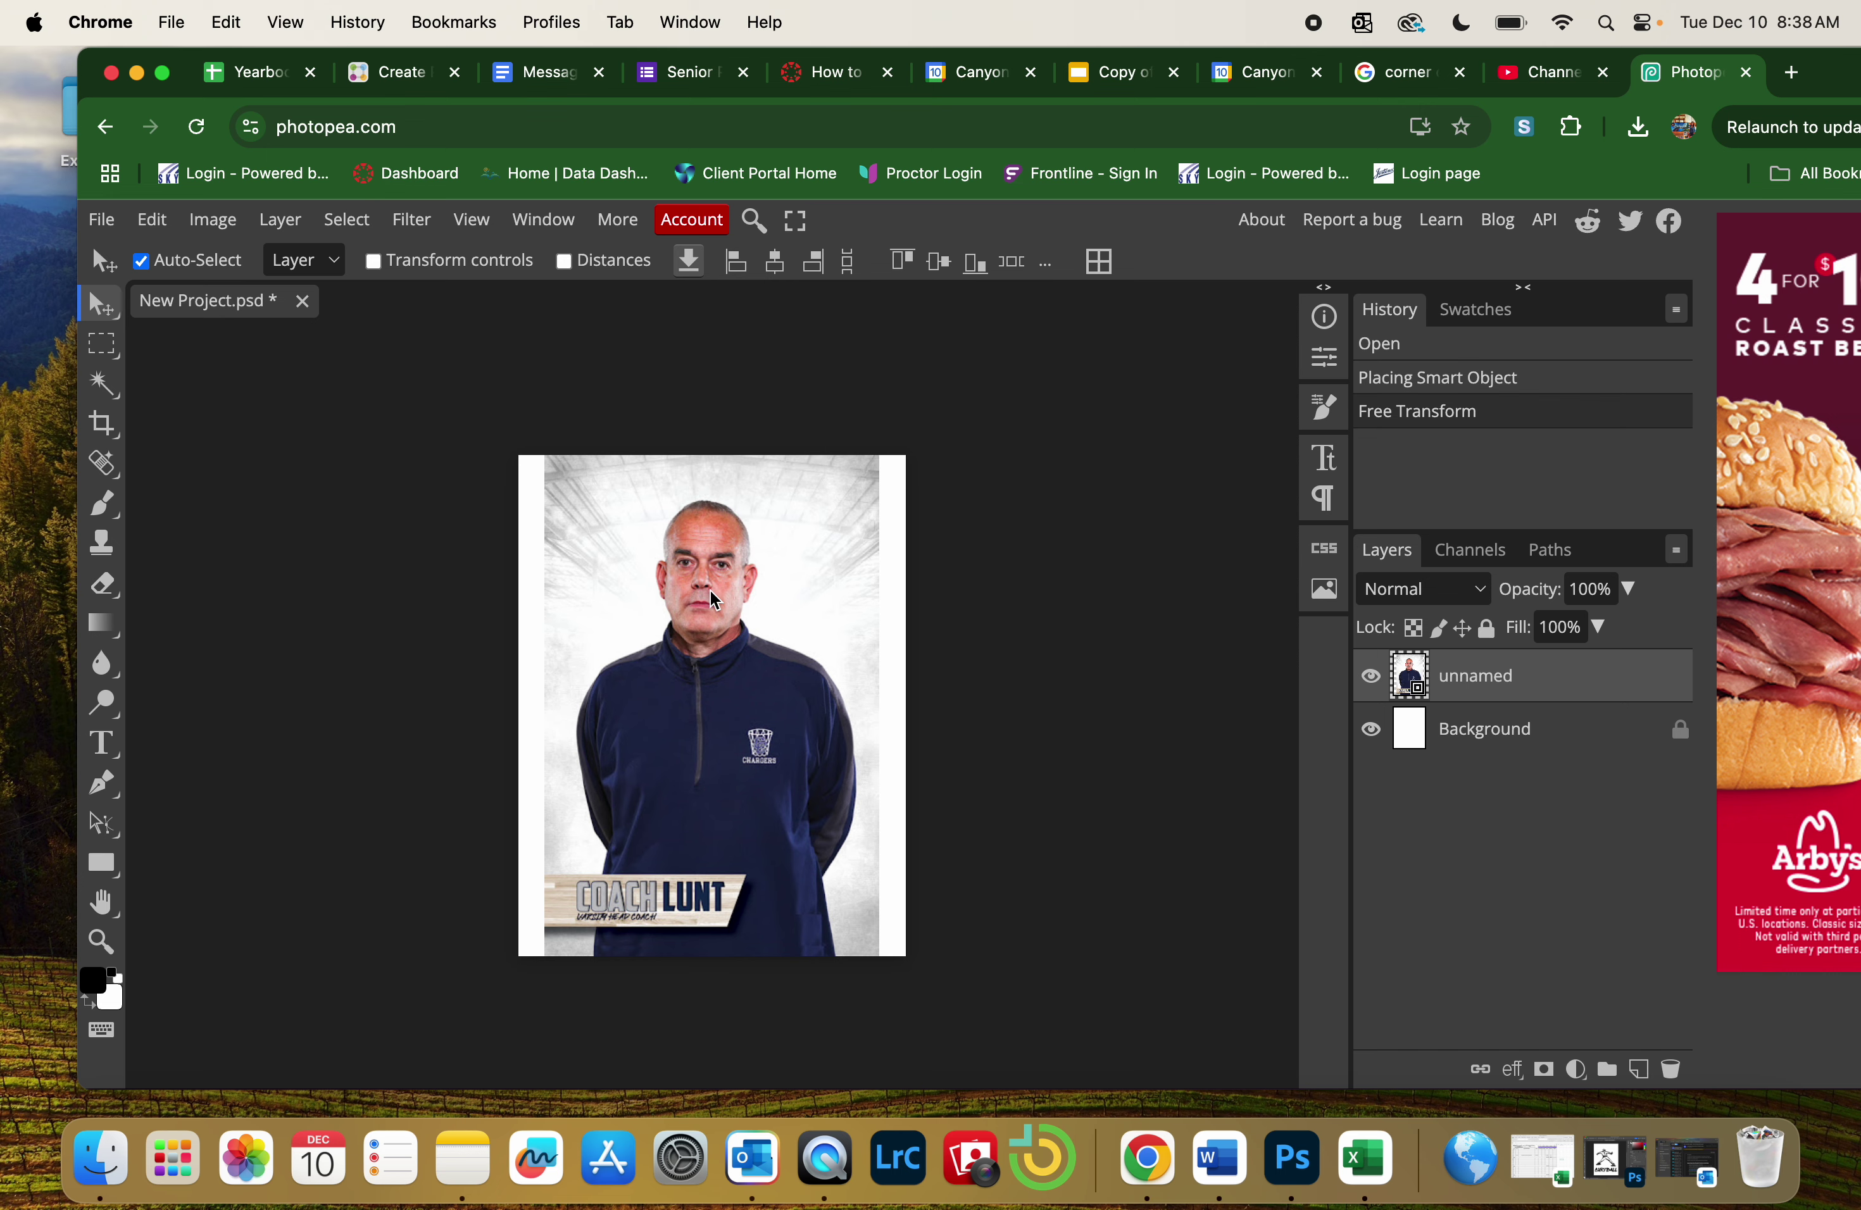
Shift the placed photo slightly down and to the left on the page
key("super+t")
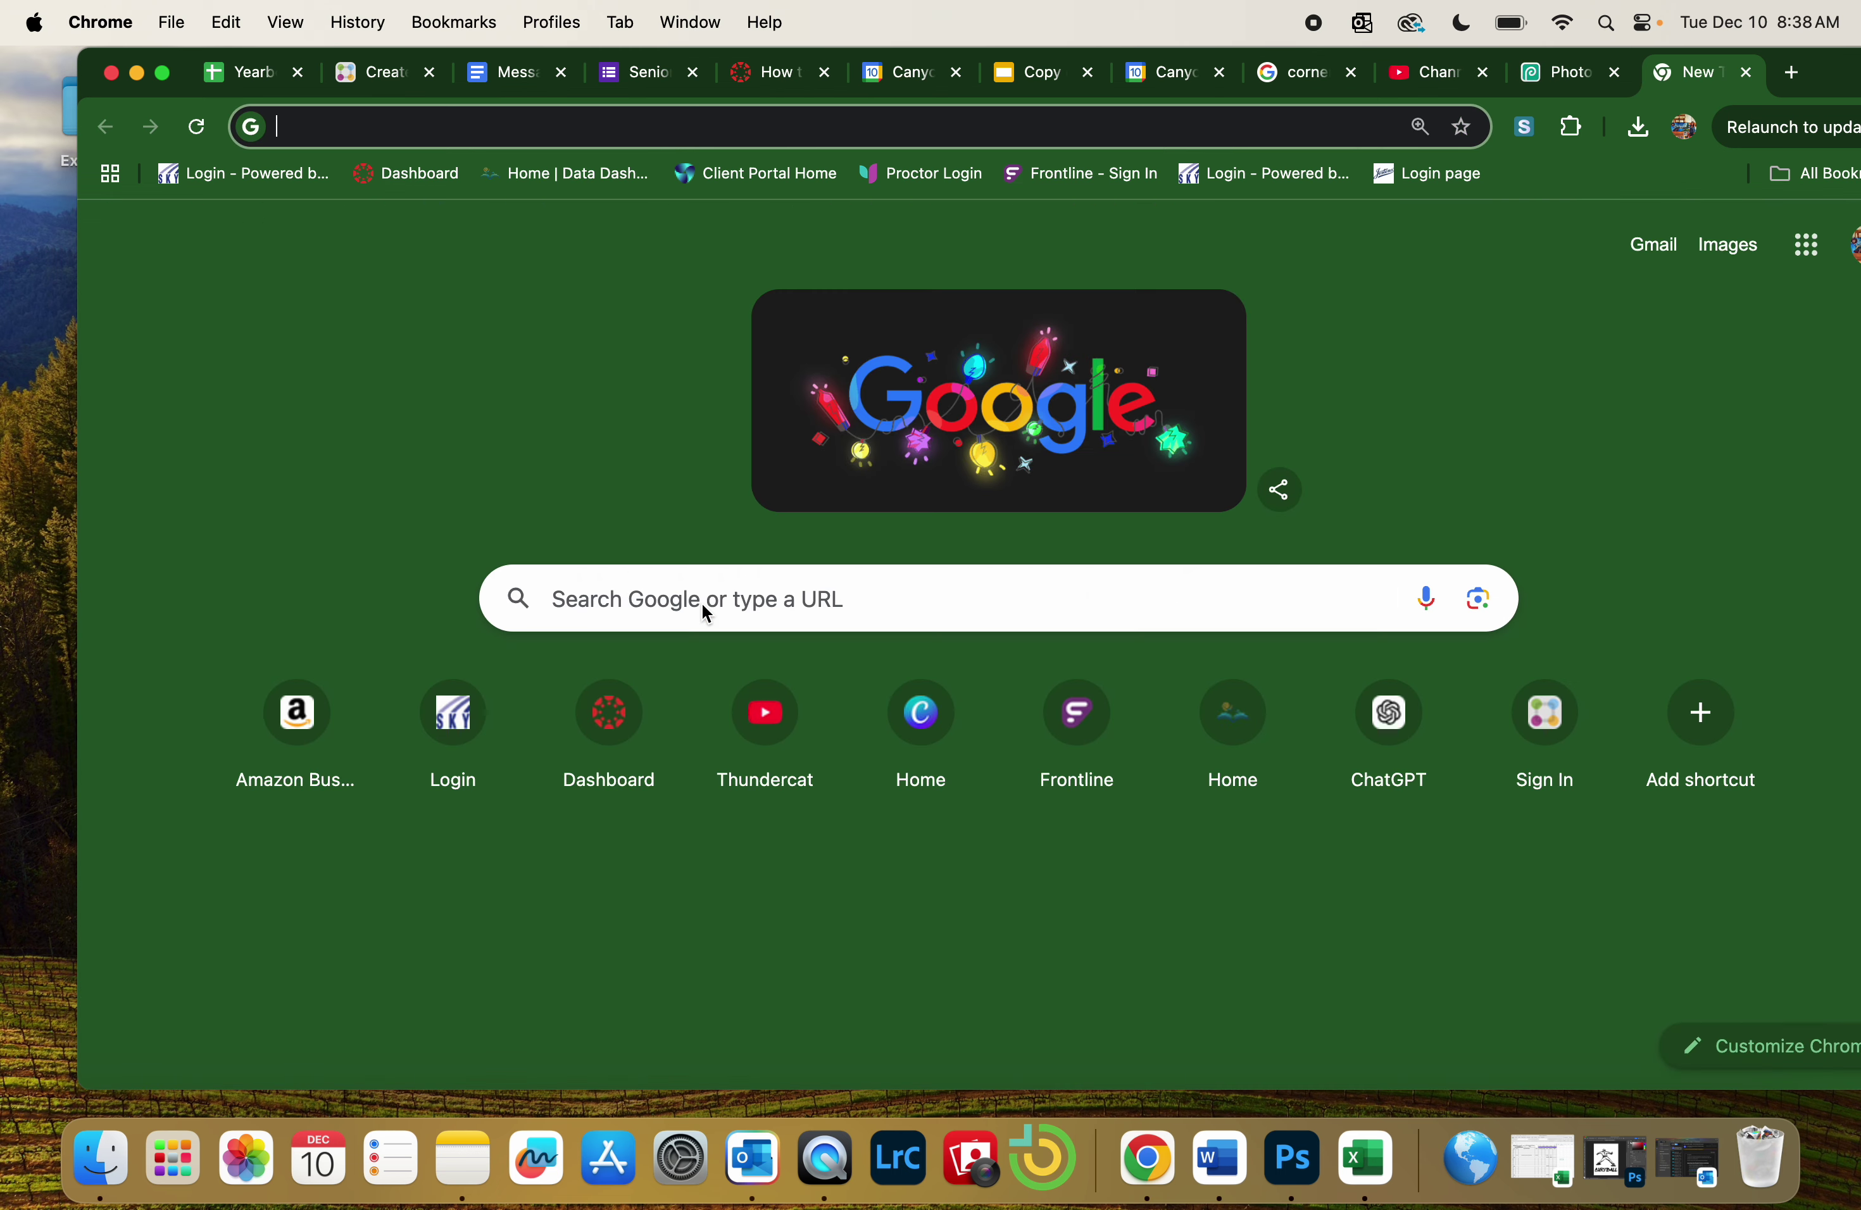
key("super+w")
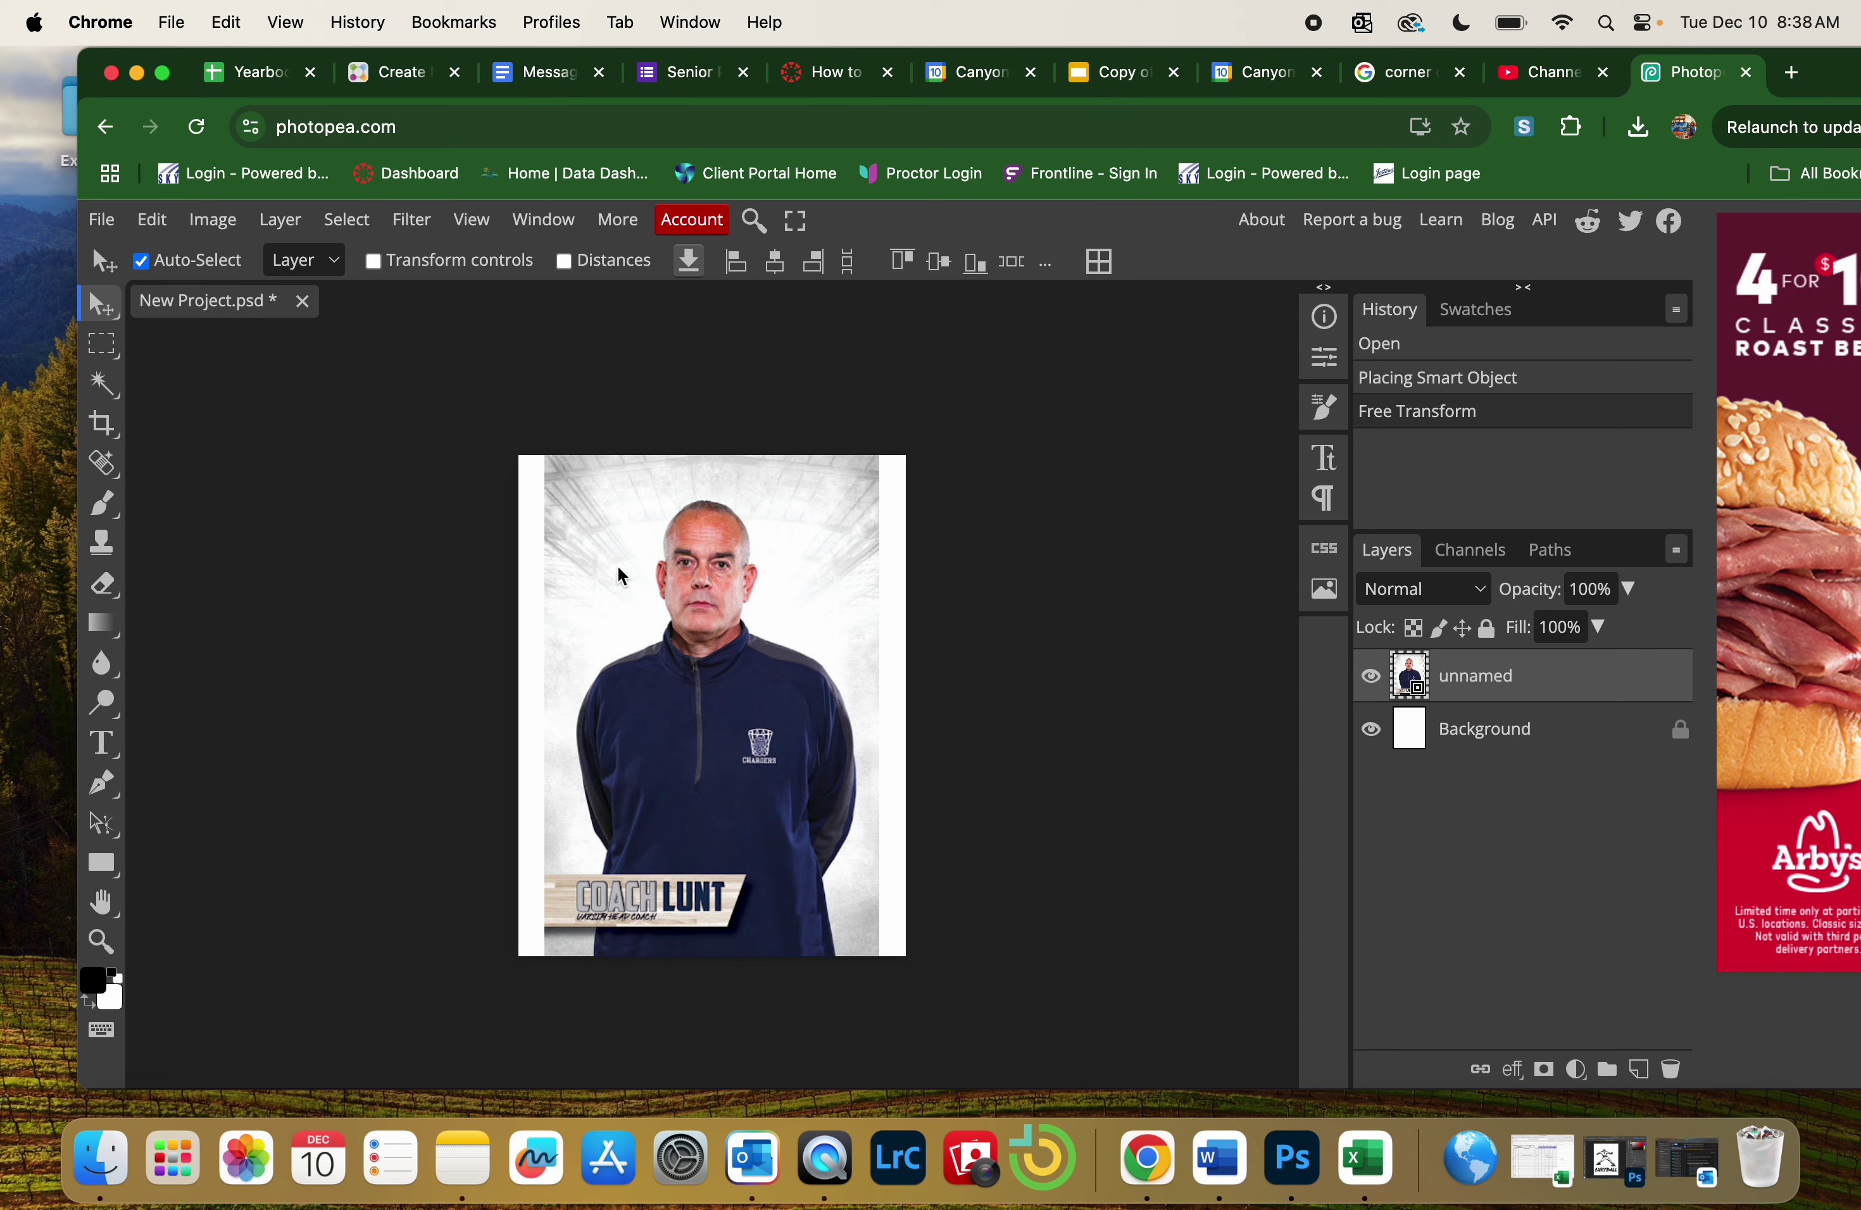
mouse_move(621, 576)
left_mouse_down()
mouse_move(644, 554)
mouse_move(645, 598)
left_mouse_up()
left_click(644, 599)
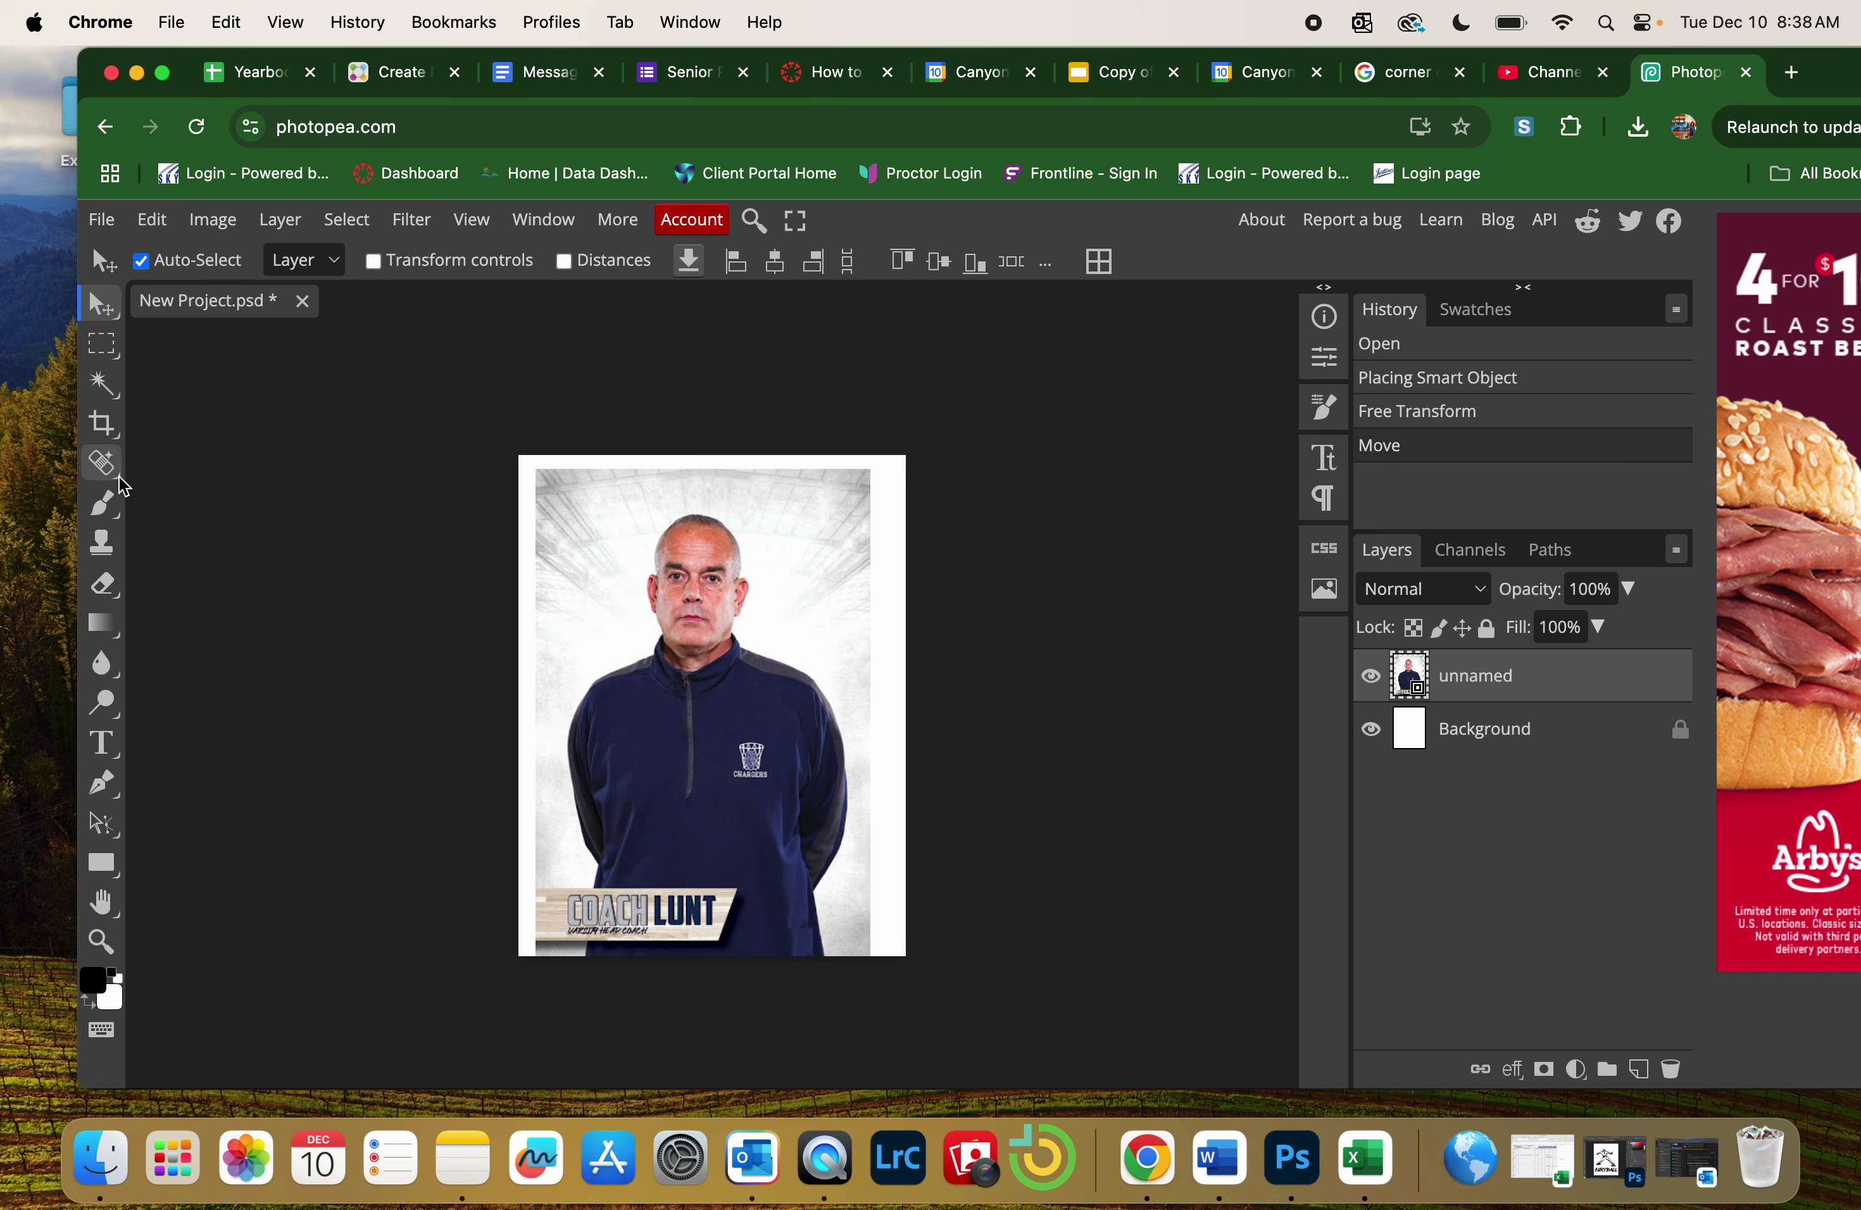
left_click(101, 424)
left_click_drag(615, 533, 632, 564)
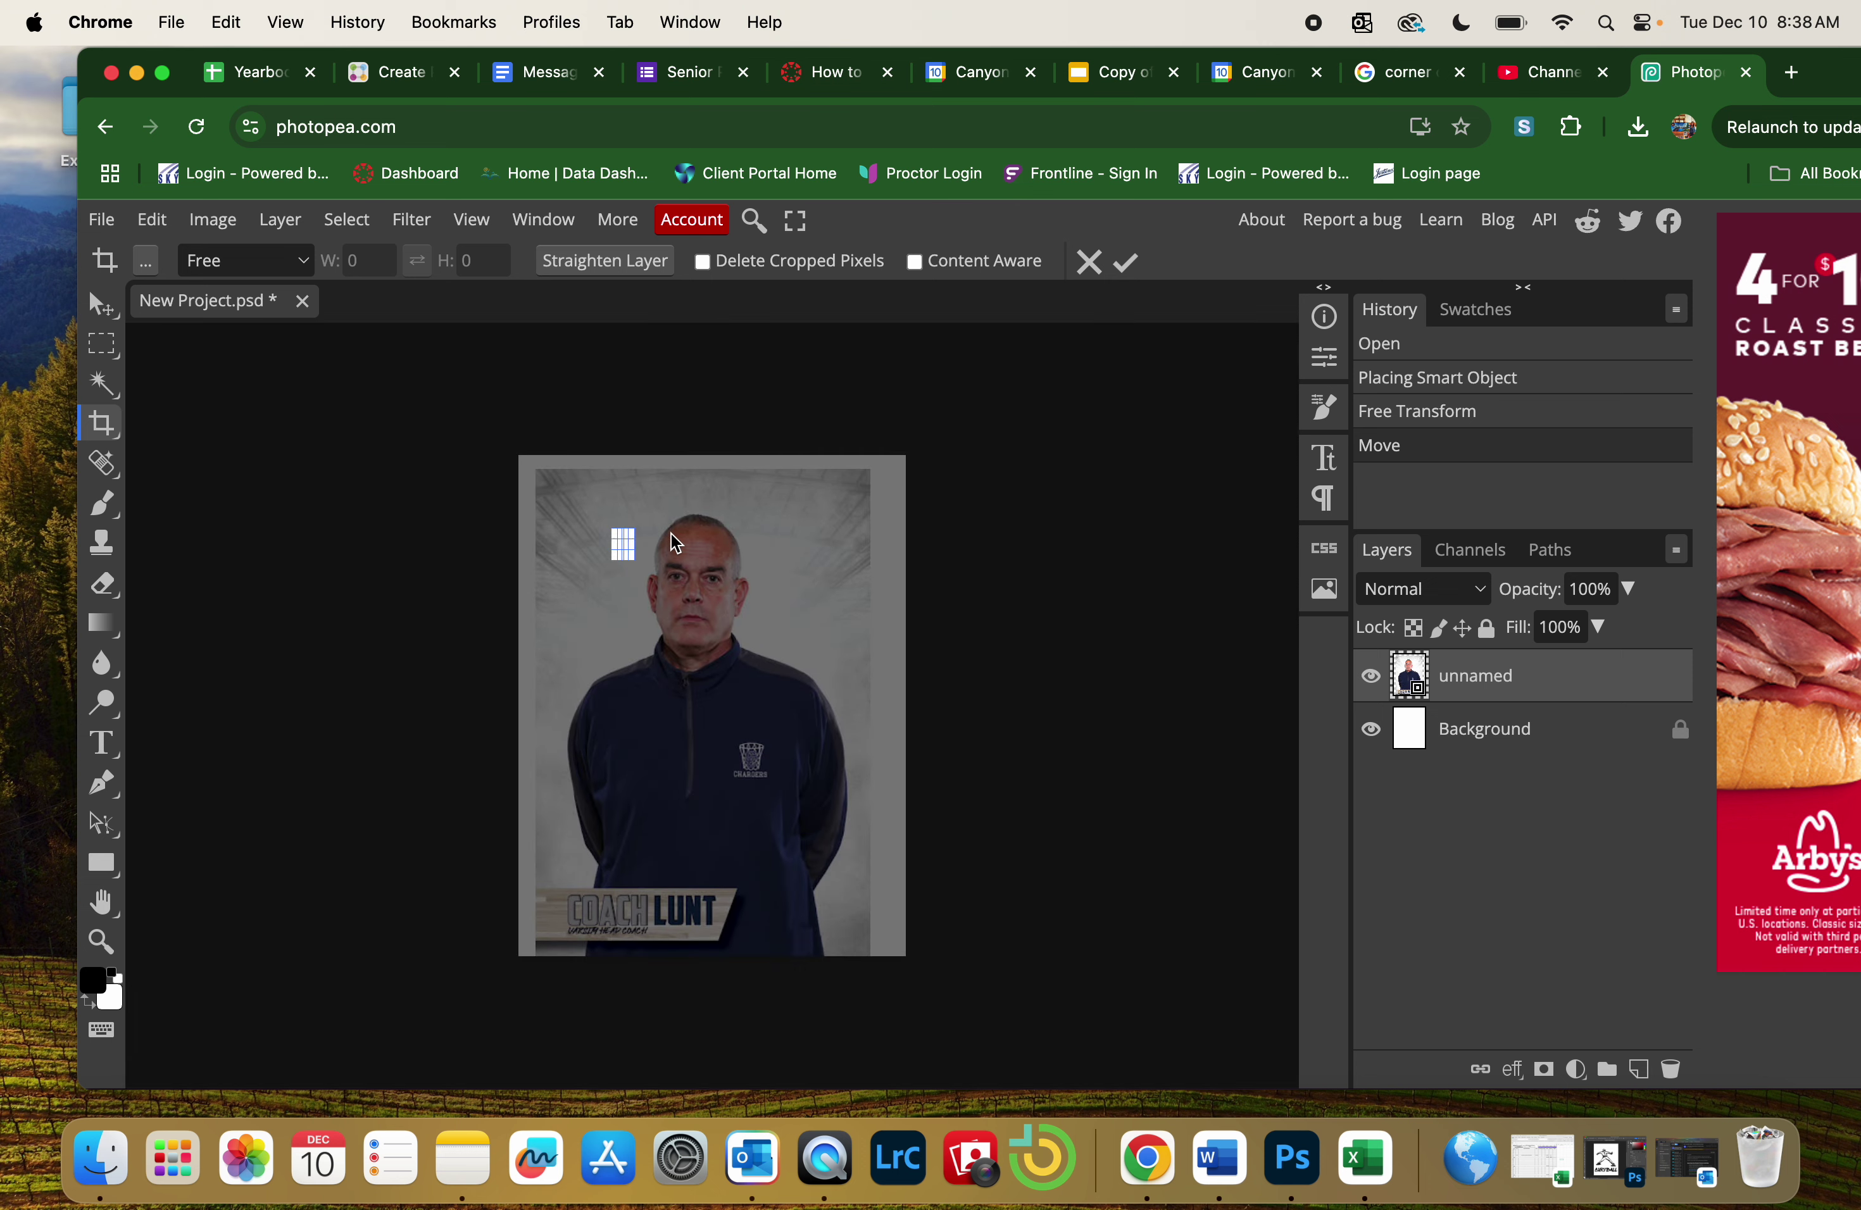
left_click(1089, 261)
left_click(738, 784)
left_click(1088, 261)
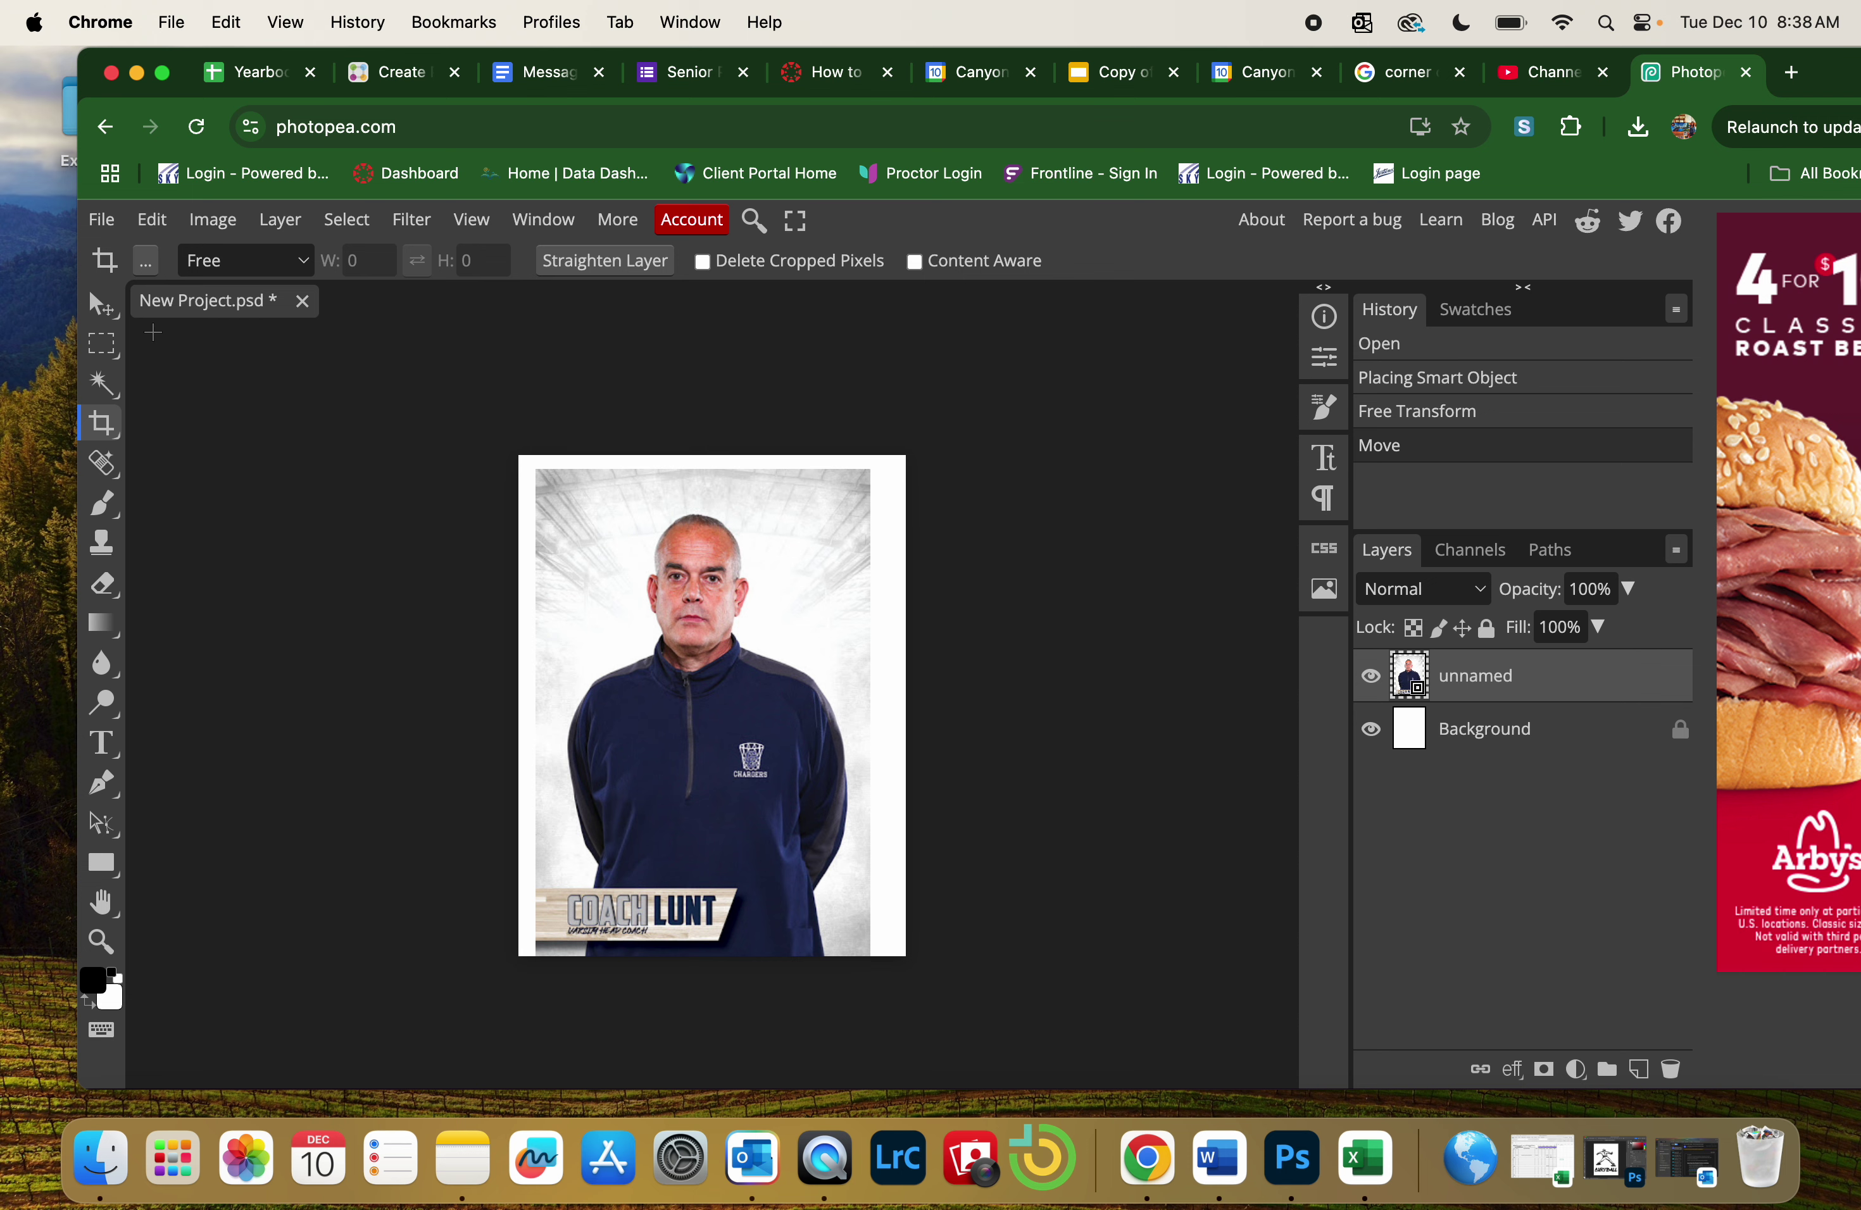
left_click(101, 305)
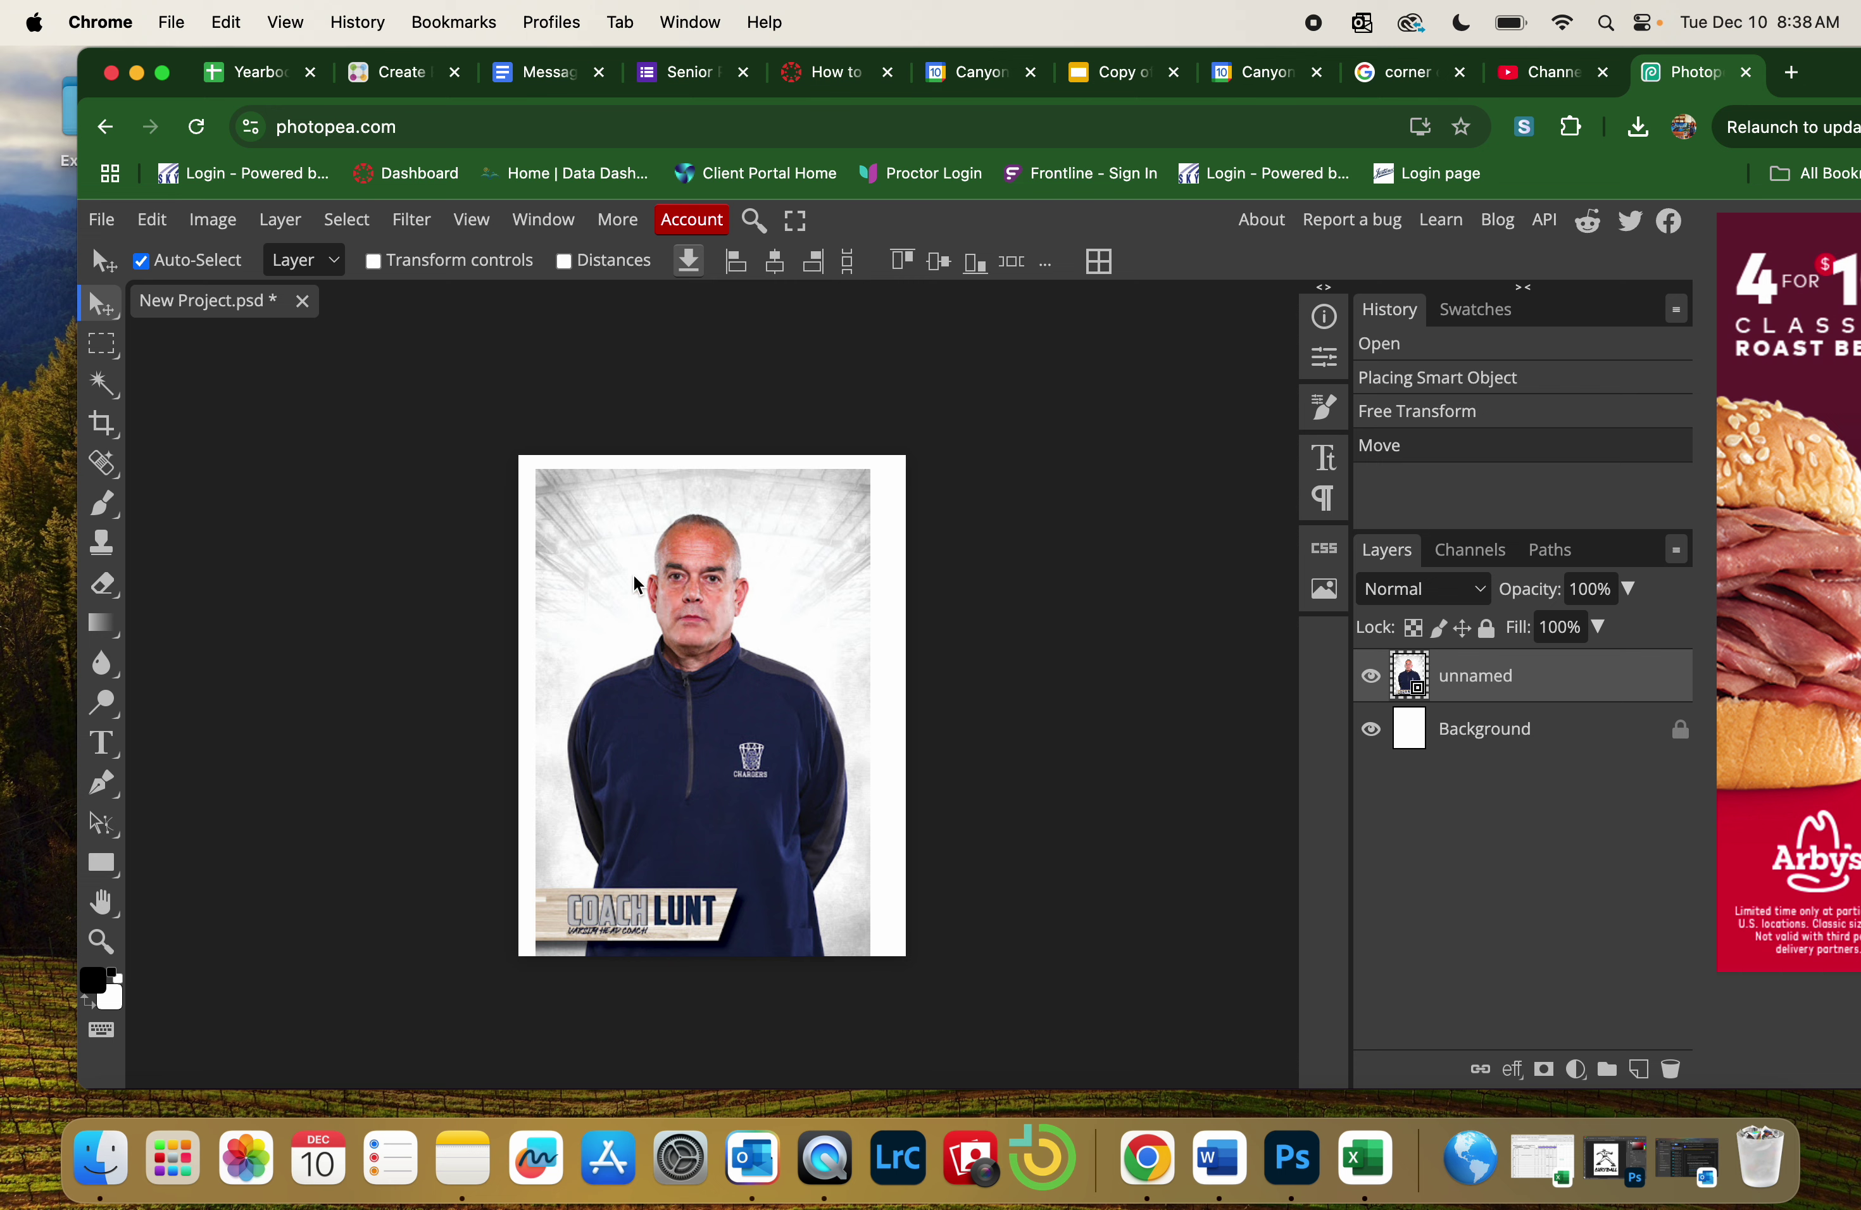
Apply a Black & White adjustment to the photo with the default colour values and Colorize enabled
left_click(218, 227)
mouse_move(240, 312)
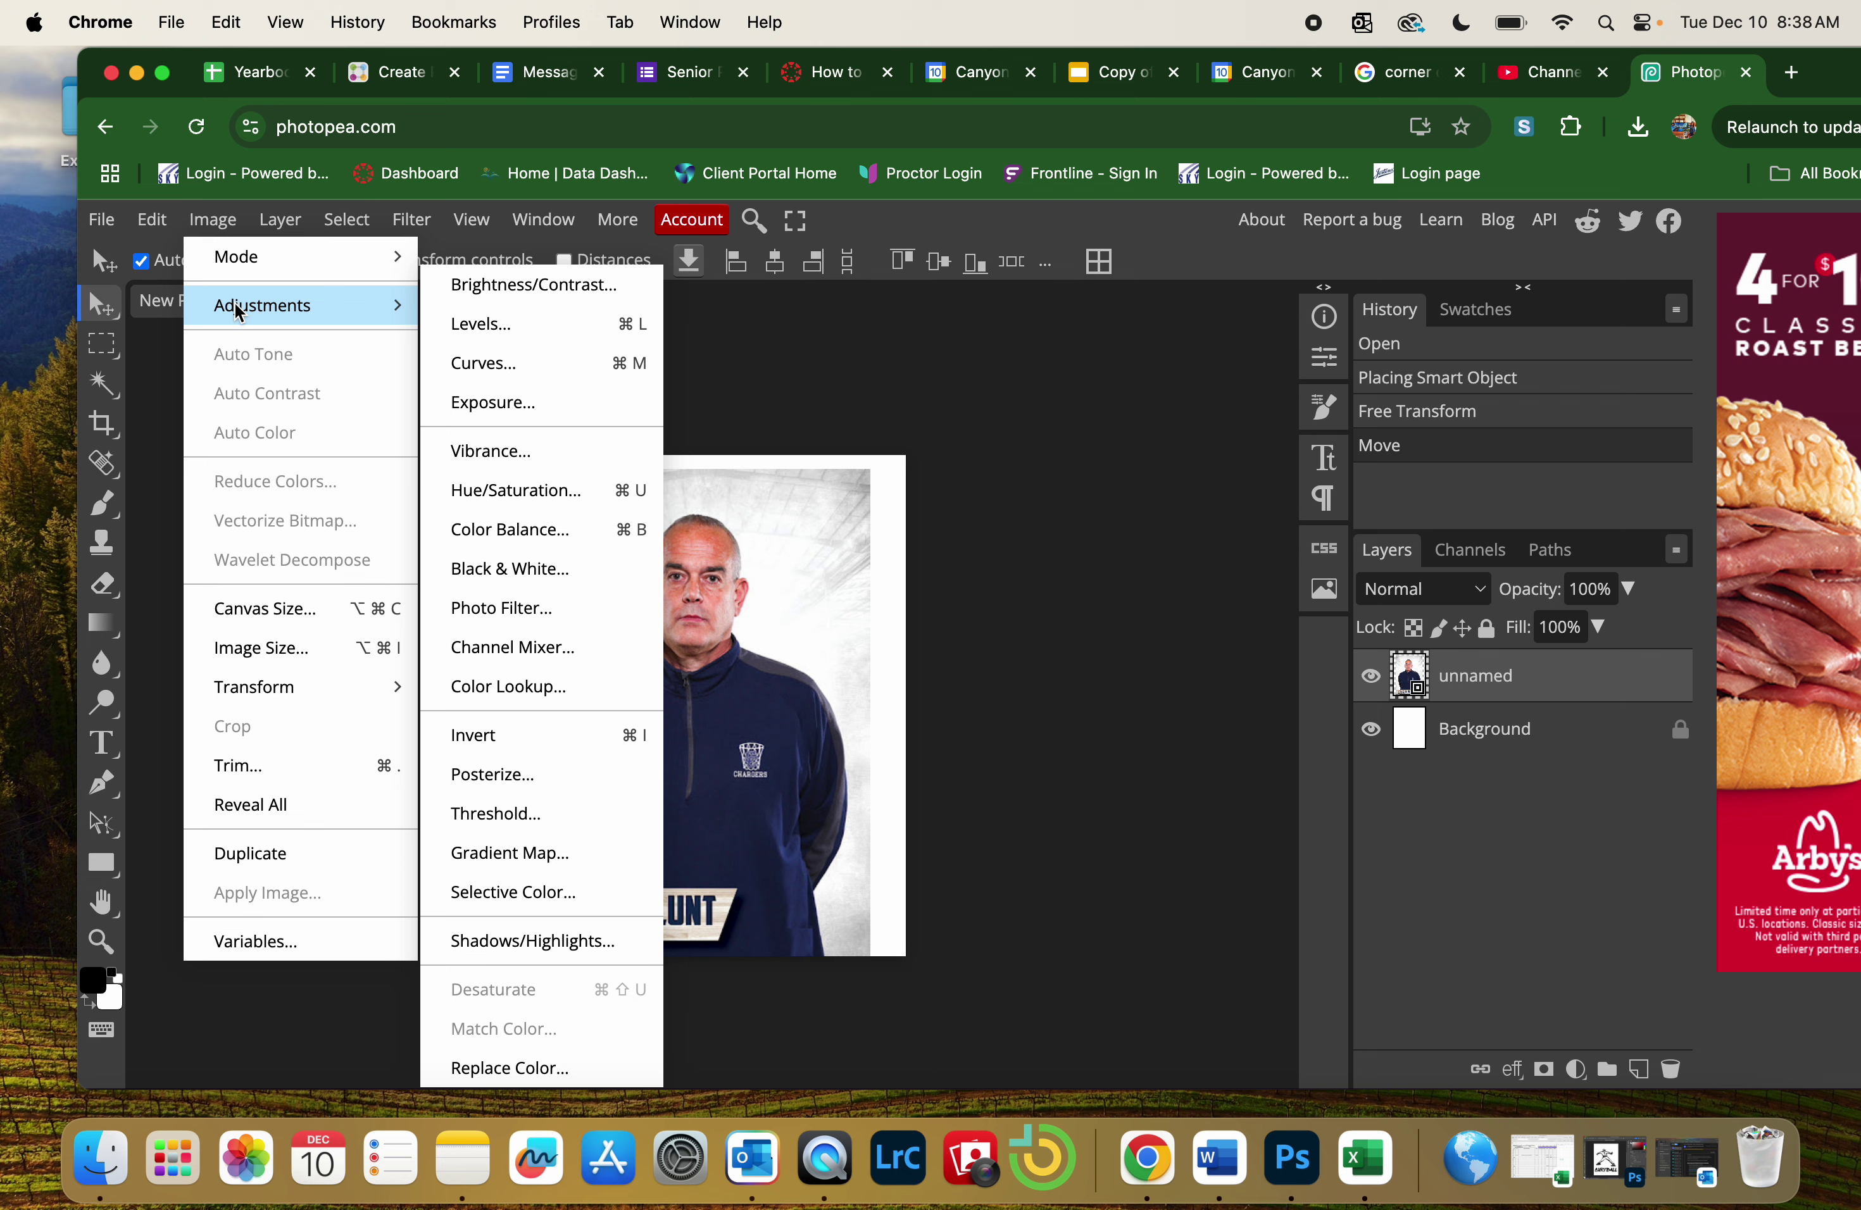
left_click(563, 567)
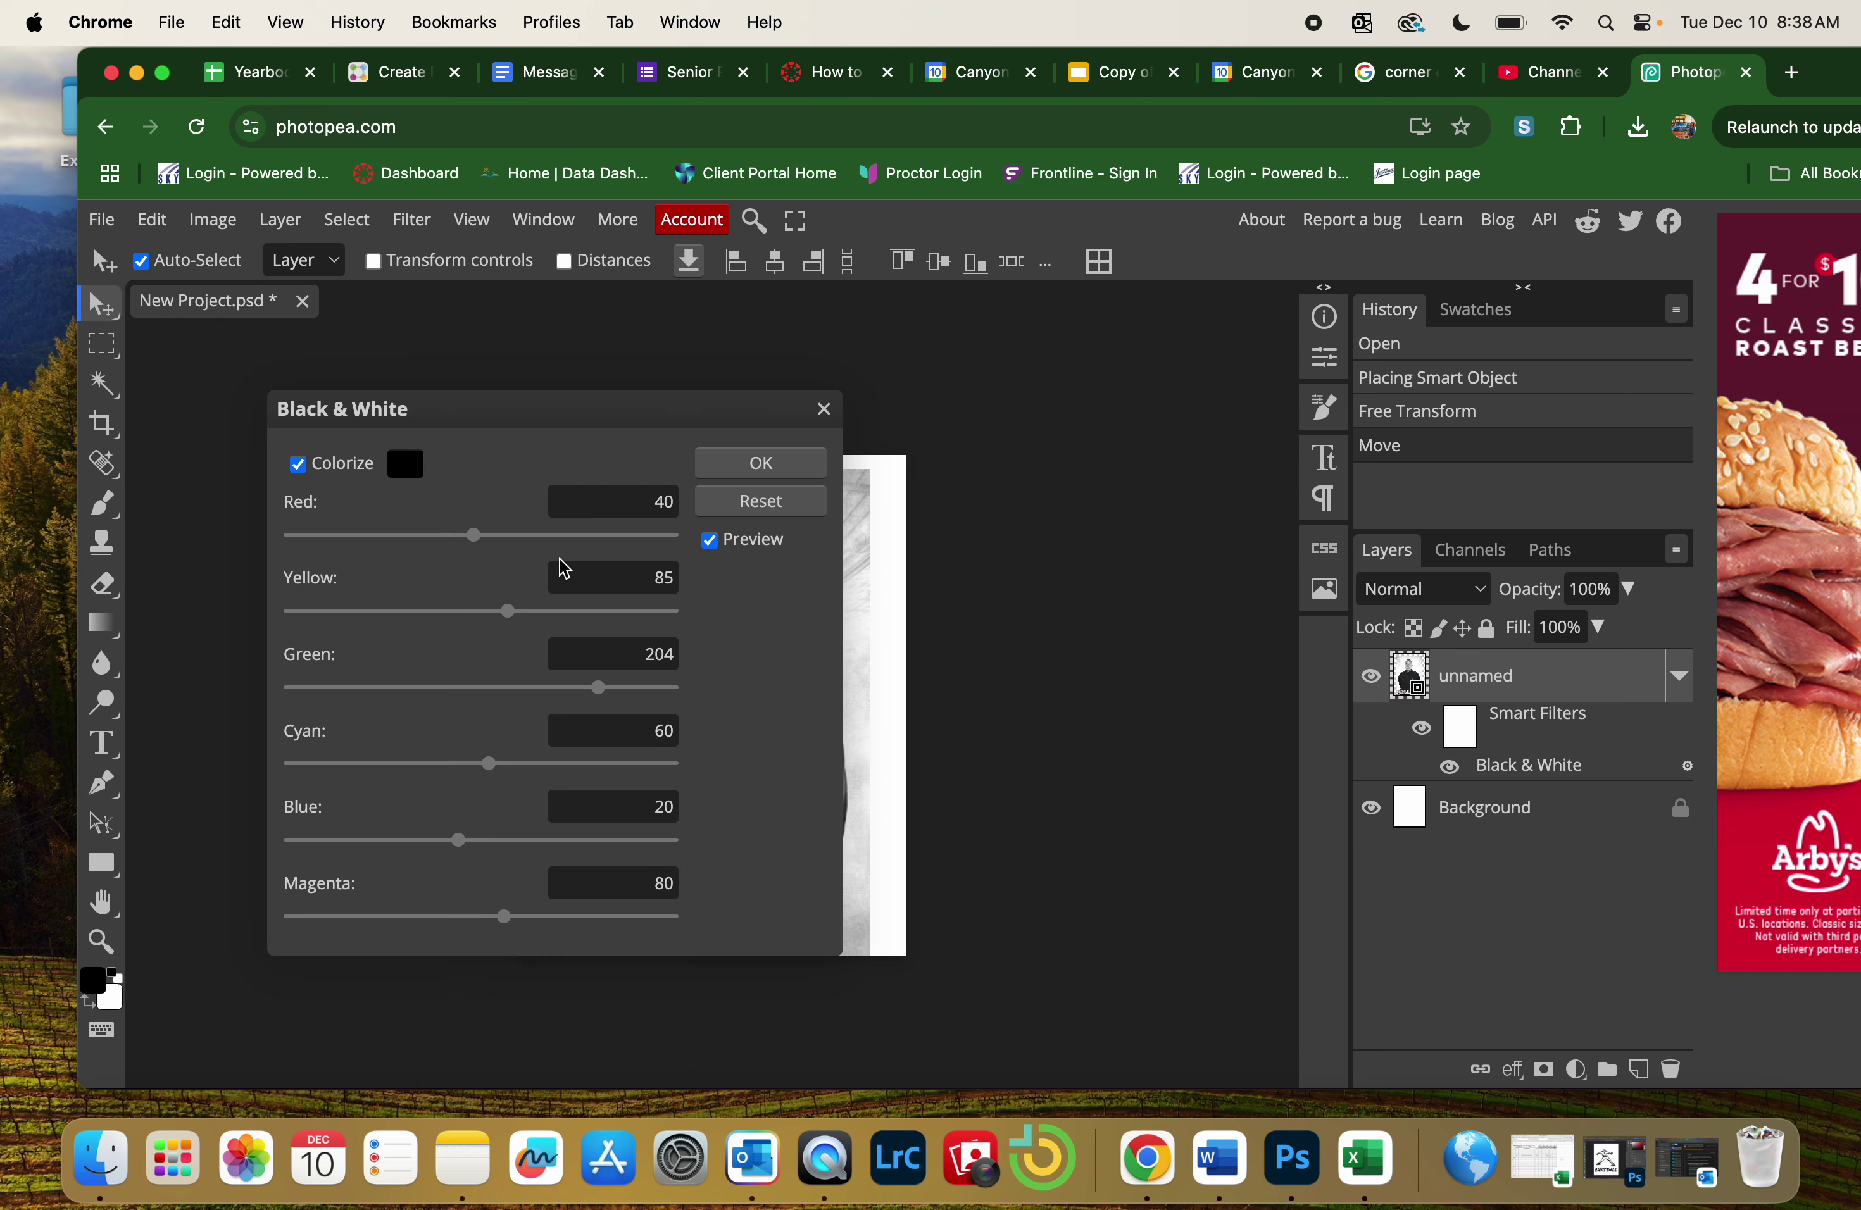
left_click_drag(503, 411, 1275, 380)
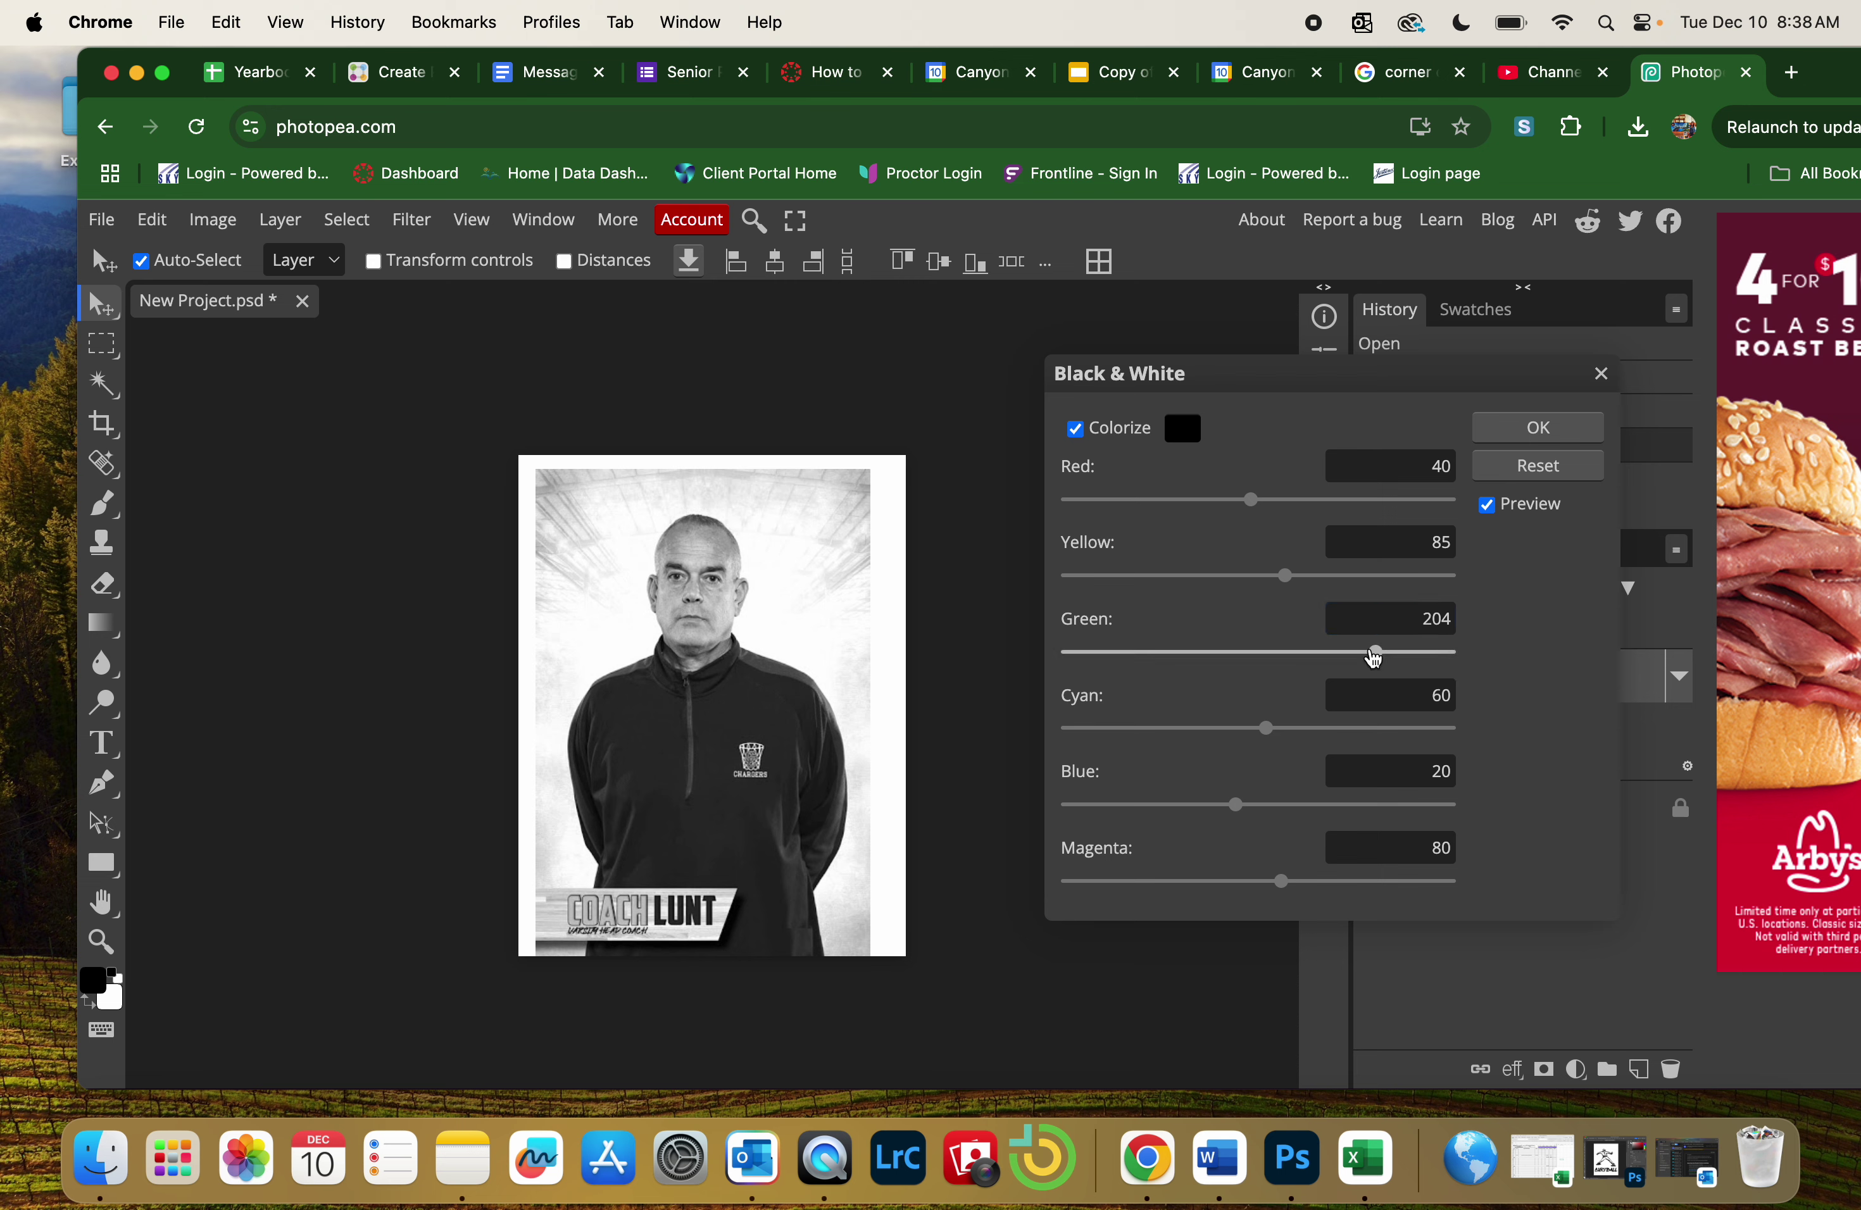
left_click(1513, 435)
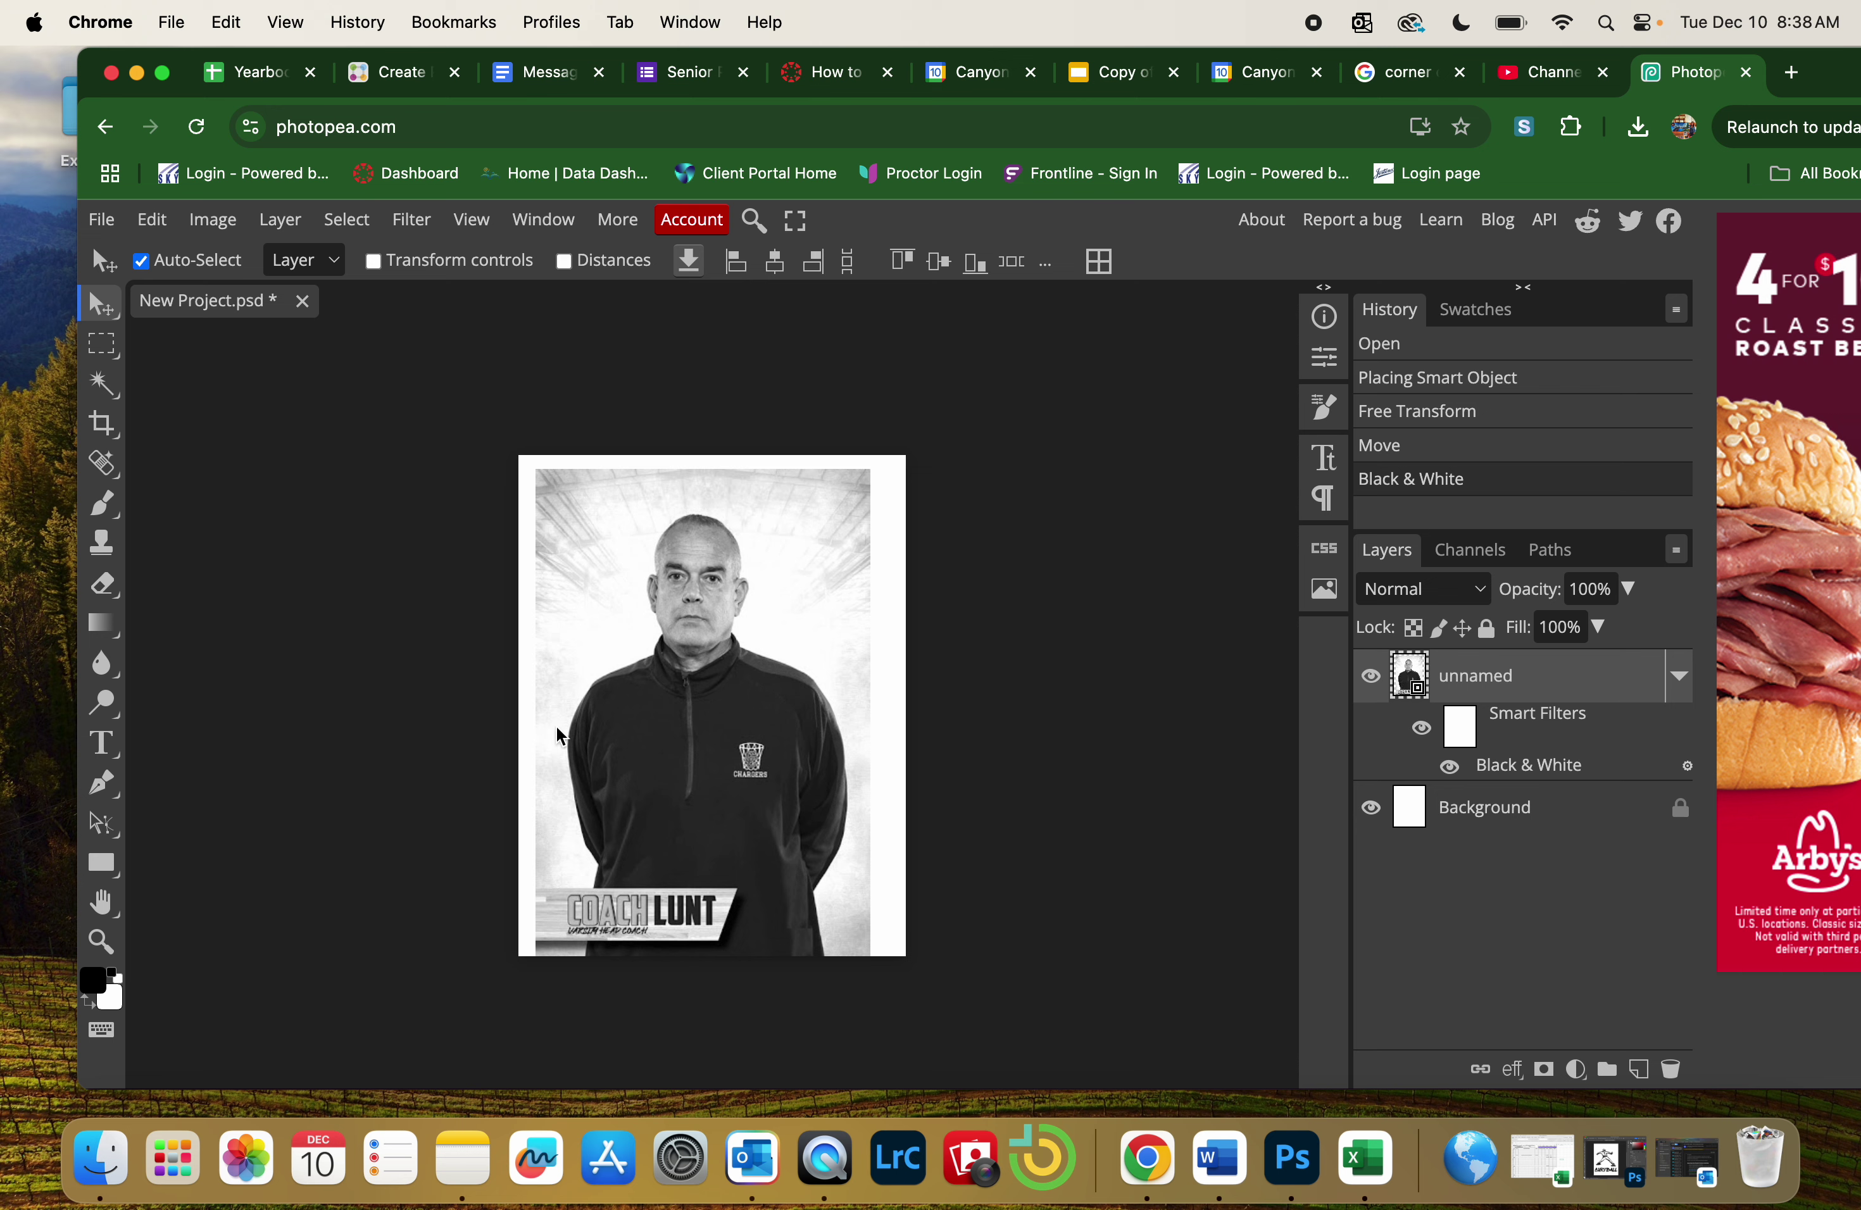
Reposition the photo lower on the page, stepping back to the opened state in the history and restoring the latest state
left_click_drag(634, 739, 659, 770)
left_click(1443, 421)
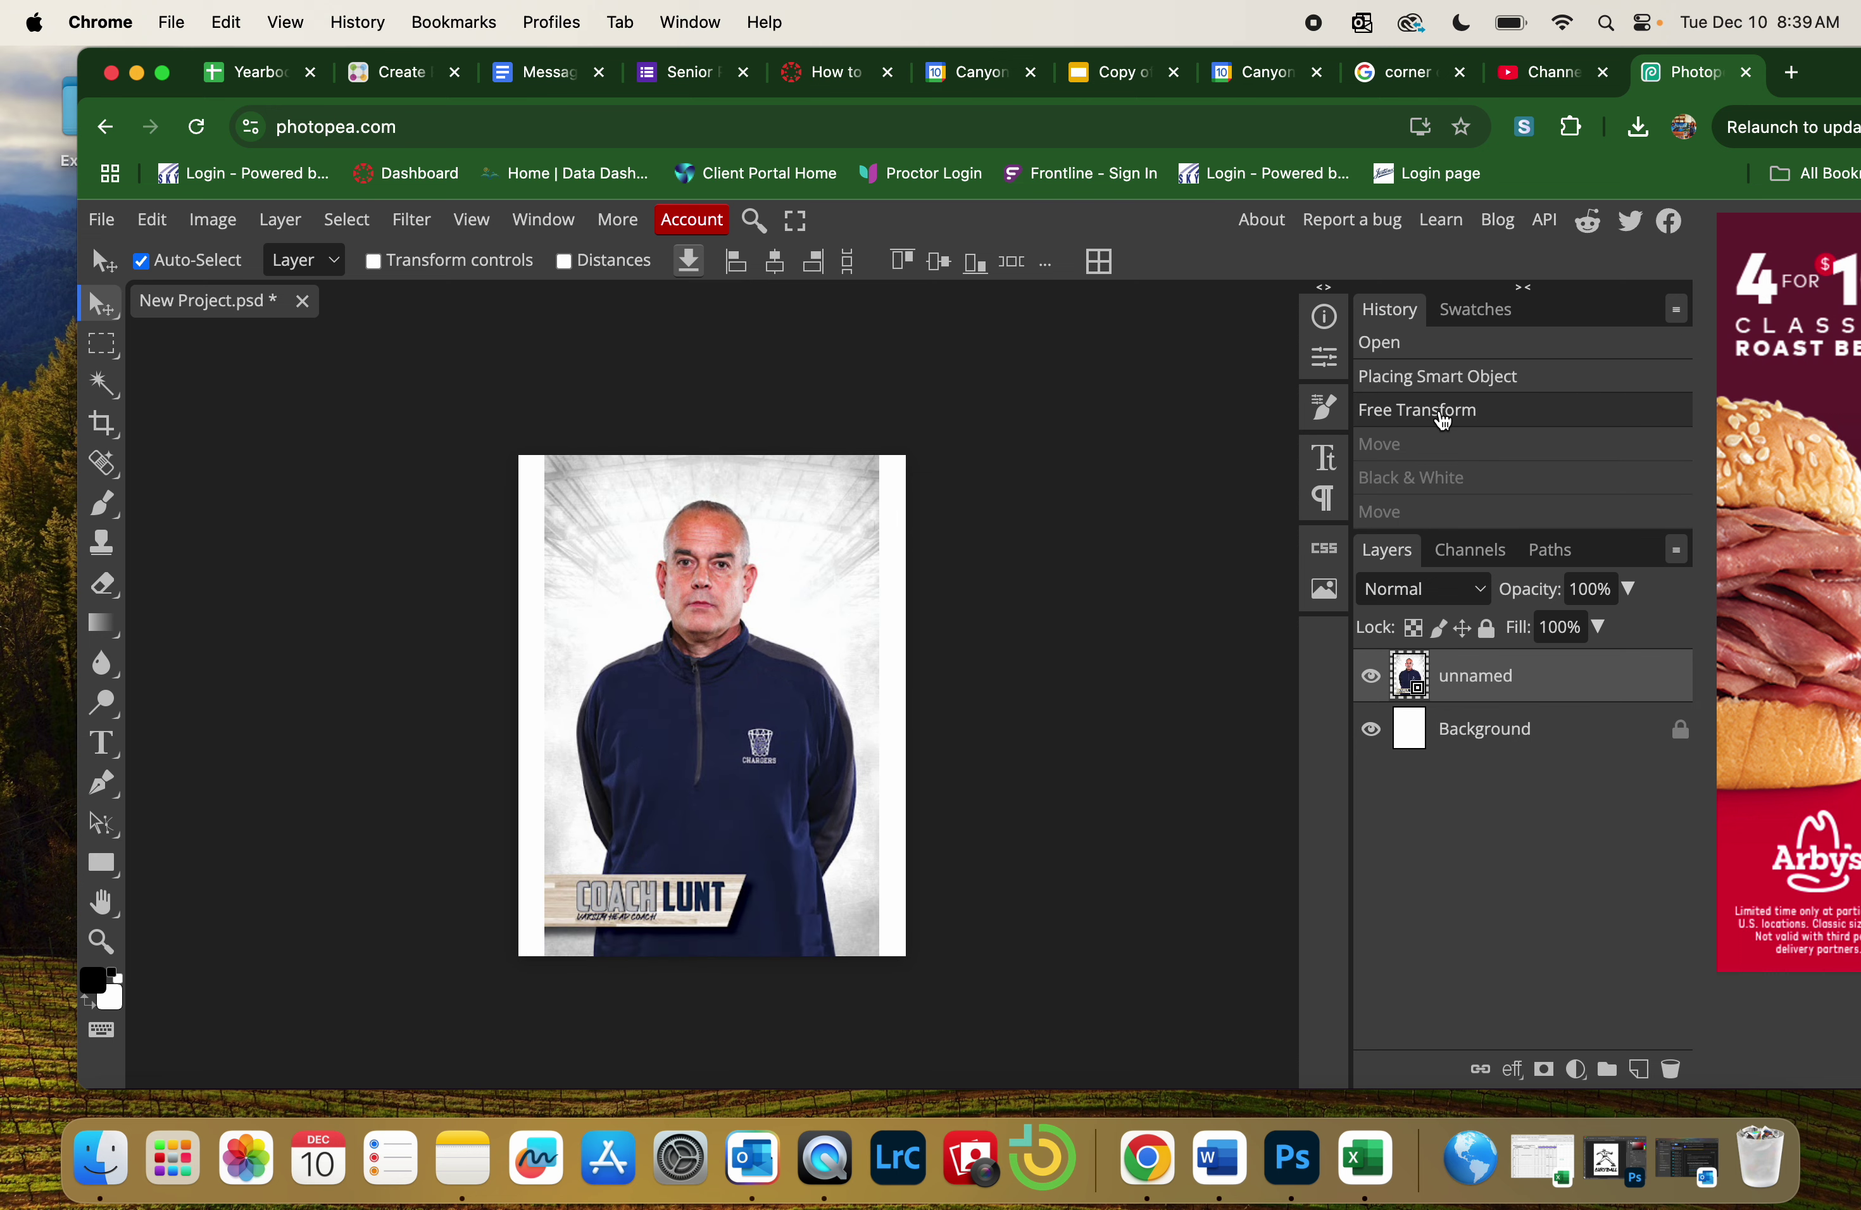
left_click(1392, 349)
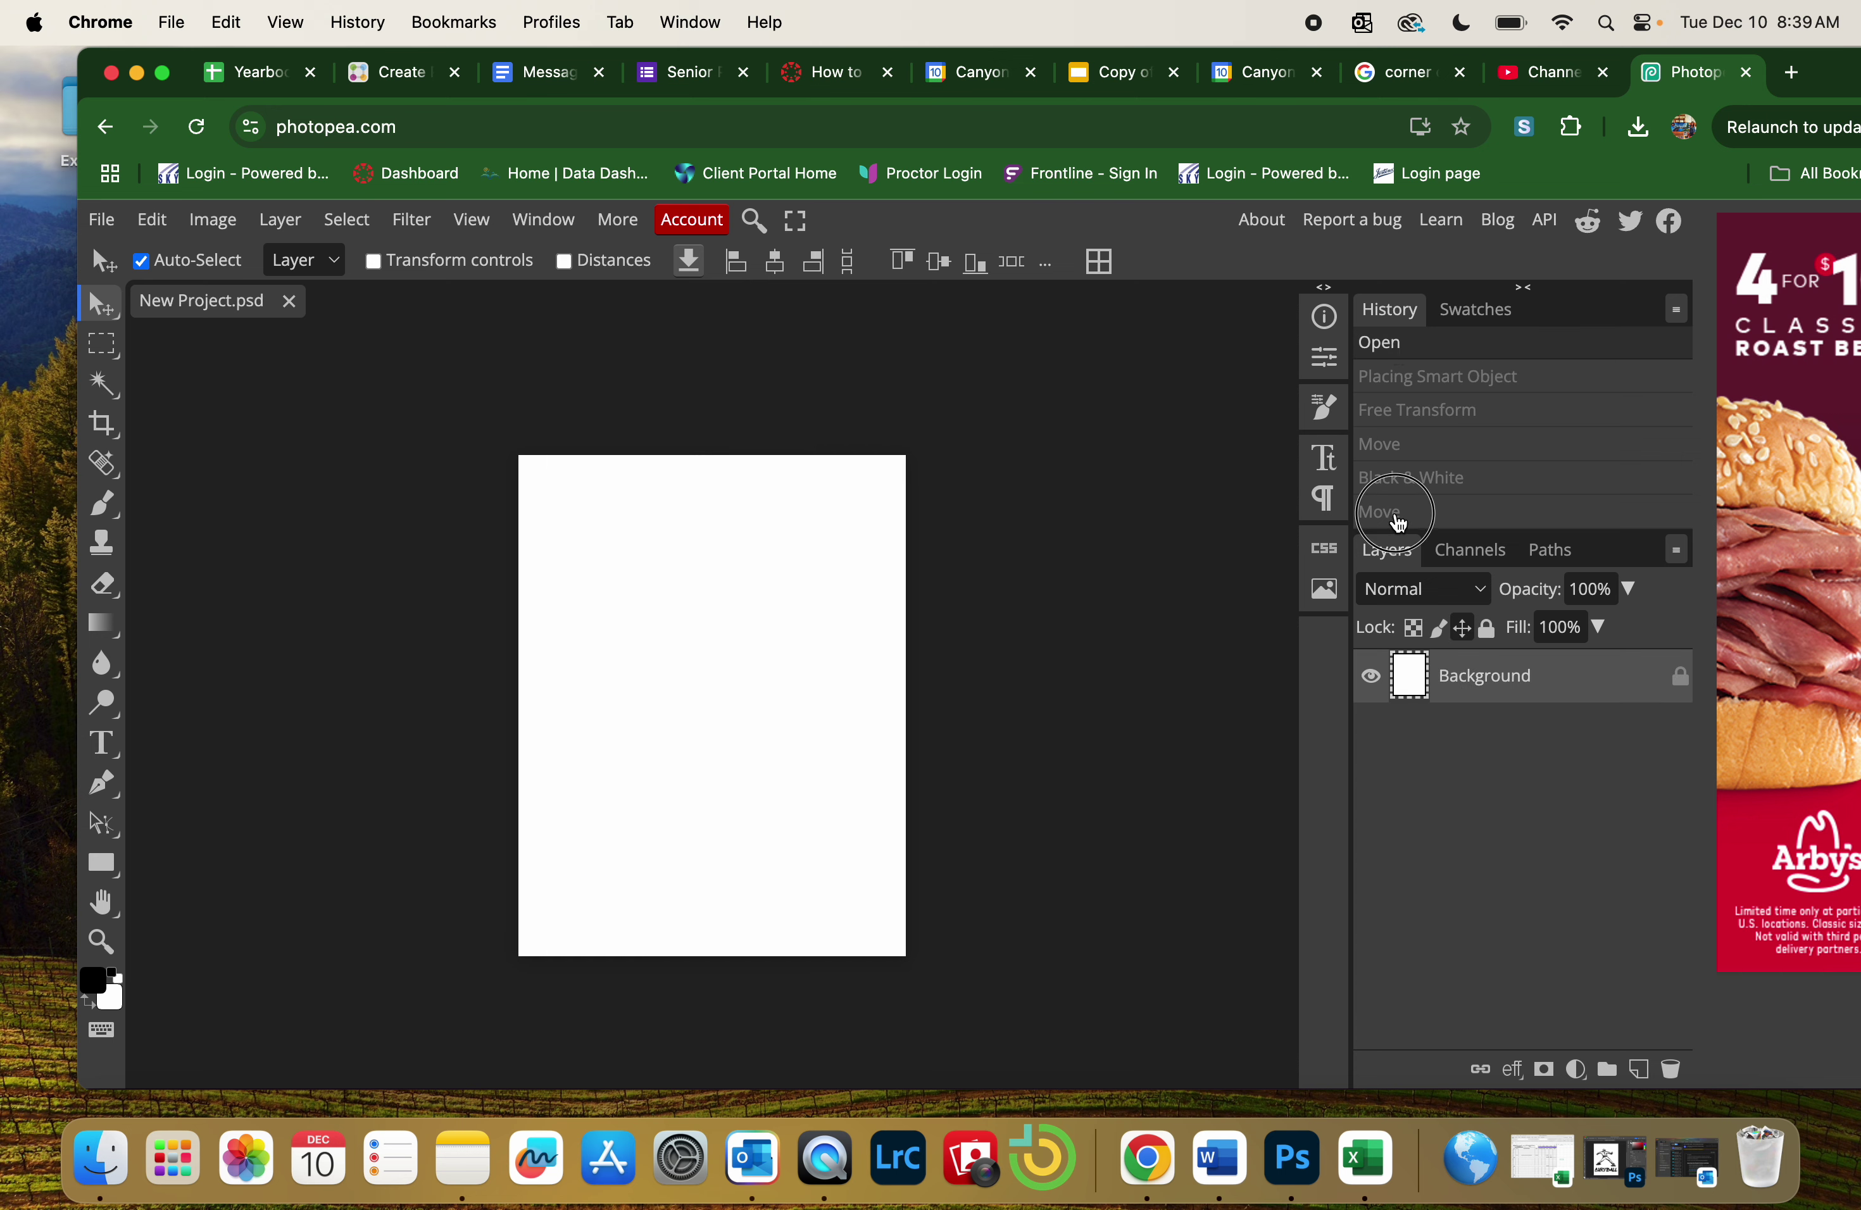
left_click(1397, 514)
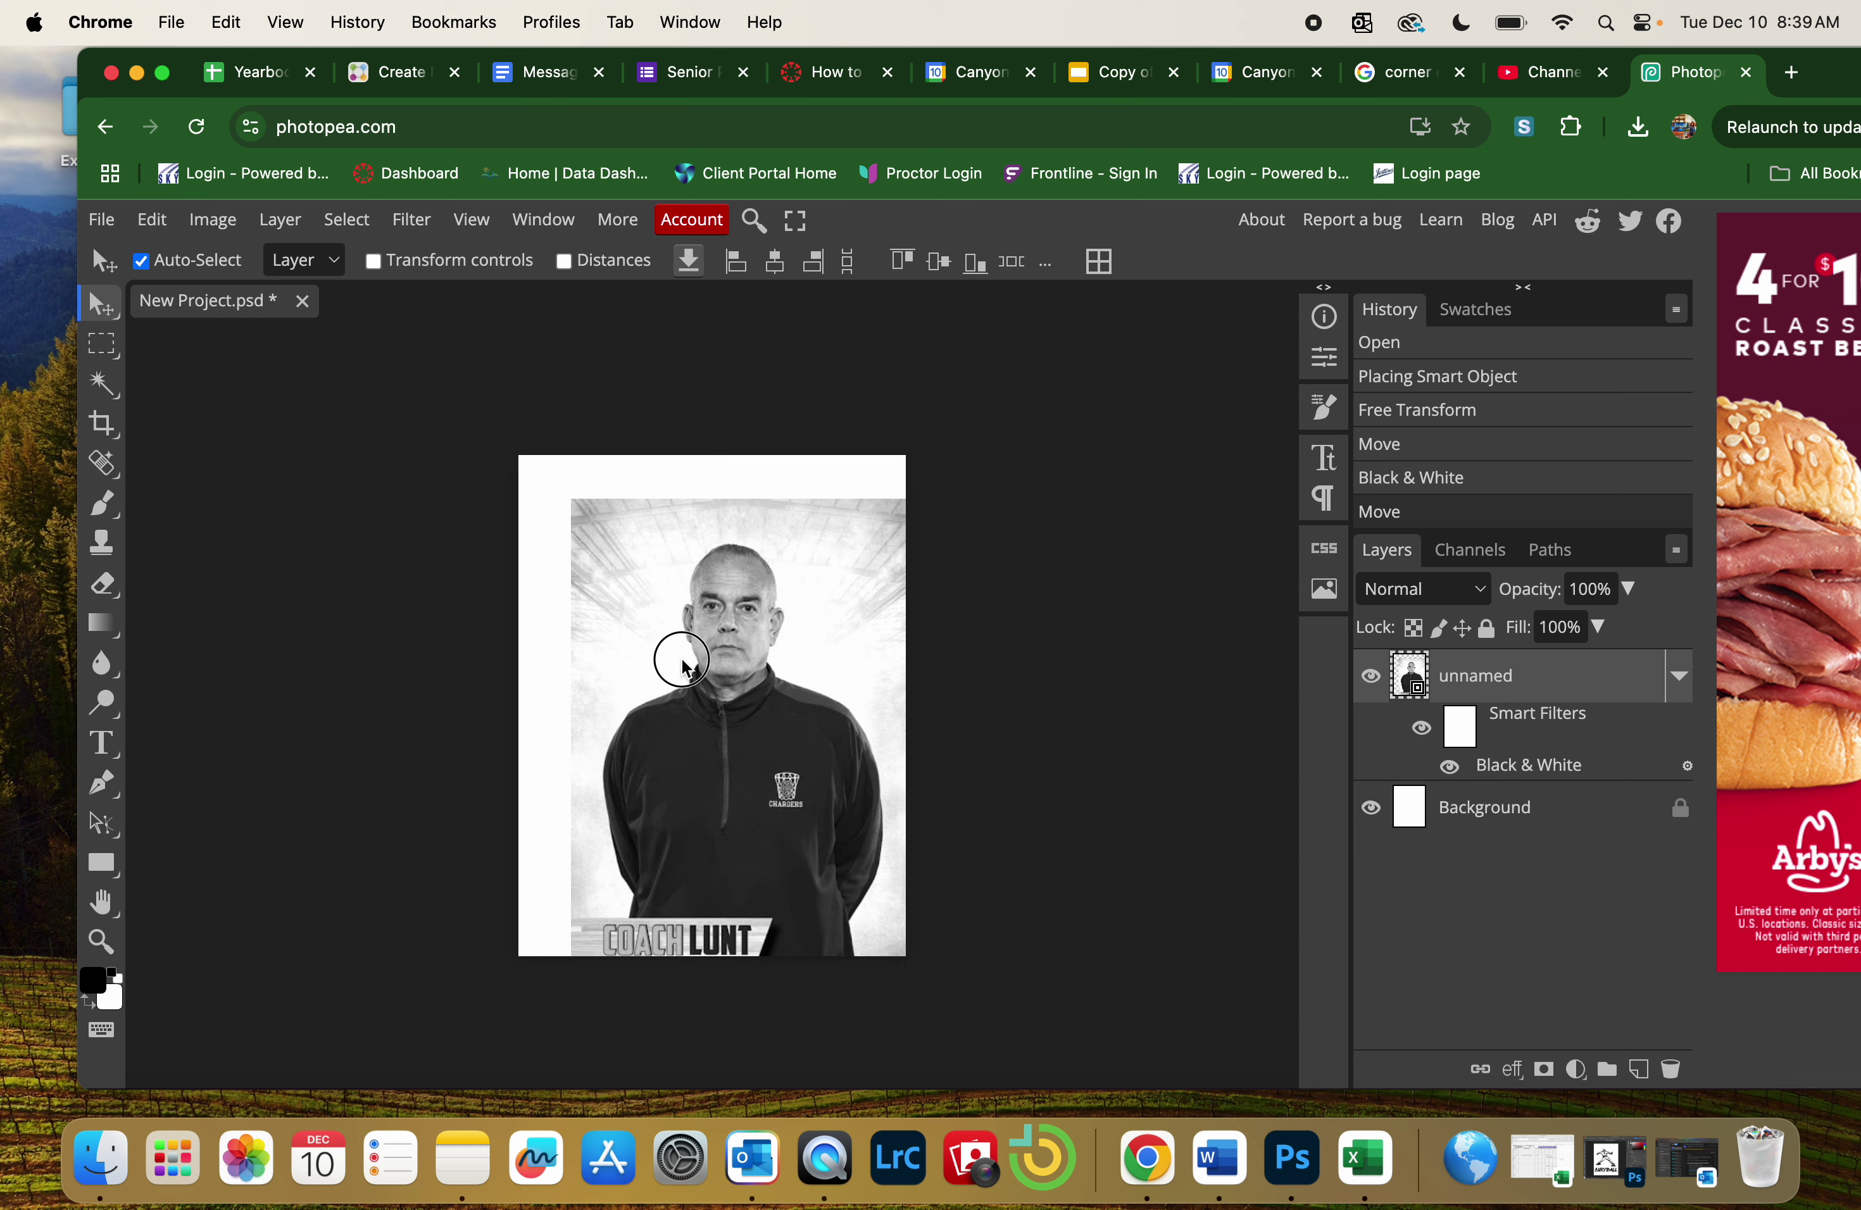
left_click_drag(684, 663, 651, 659)
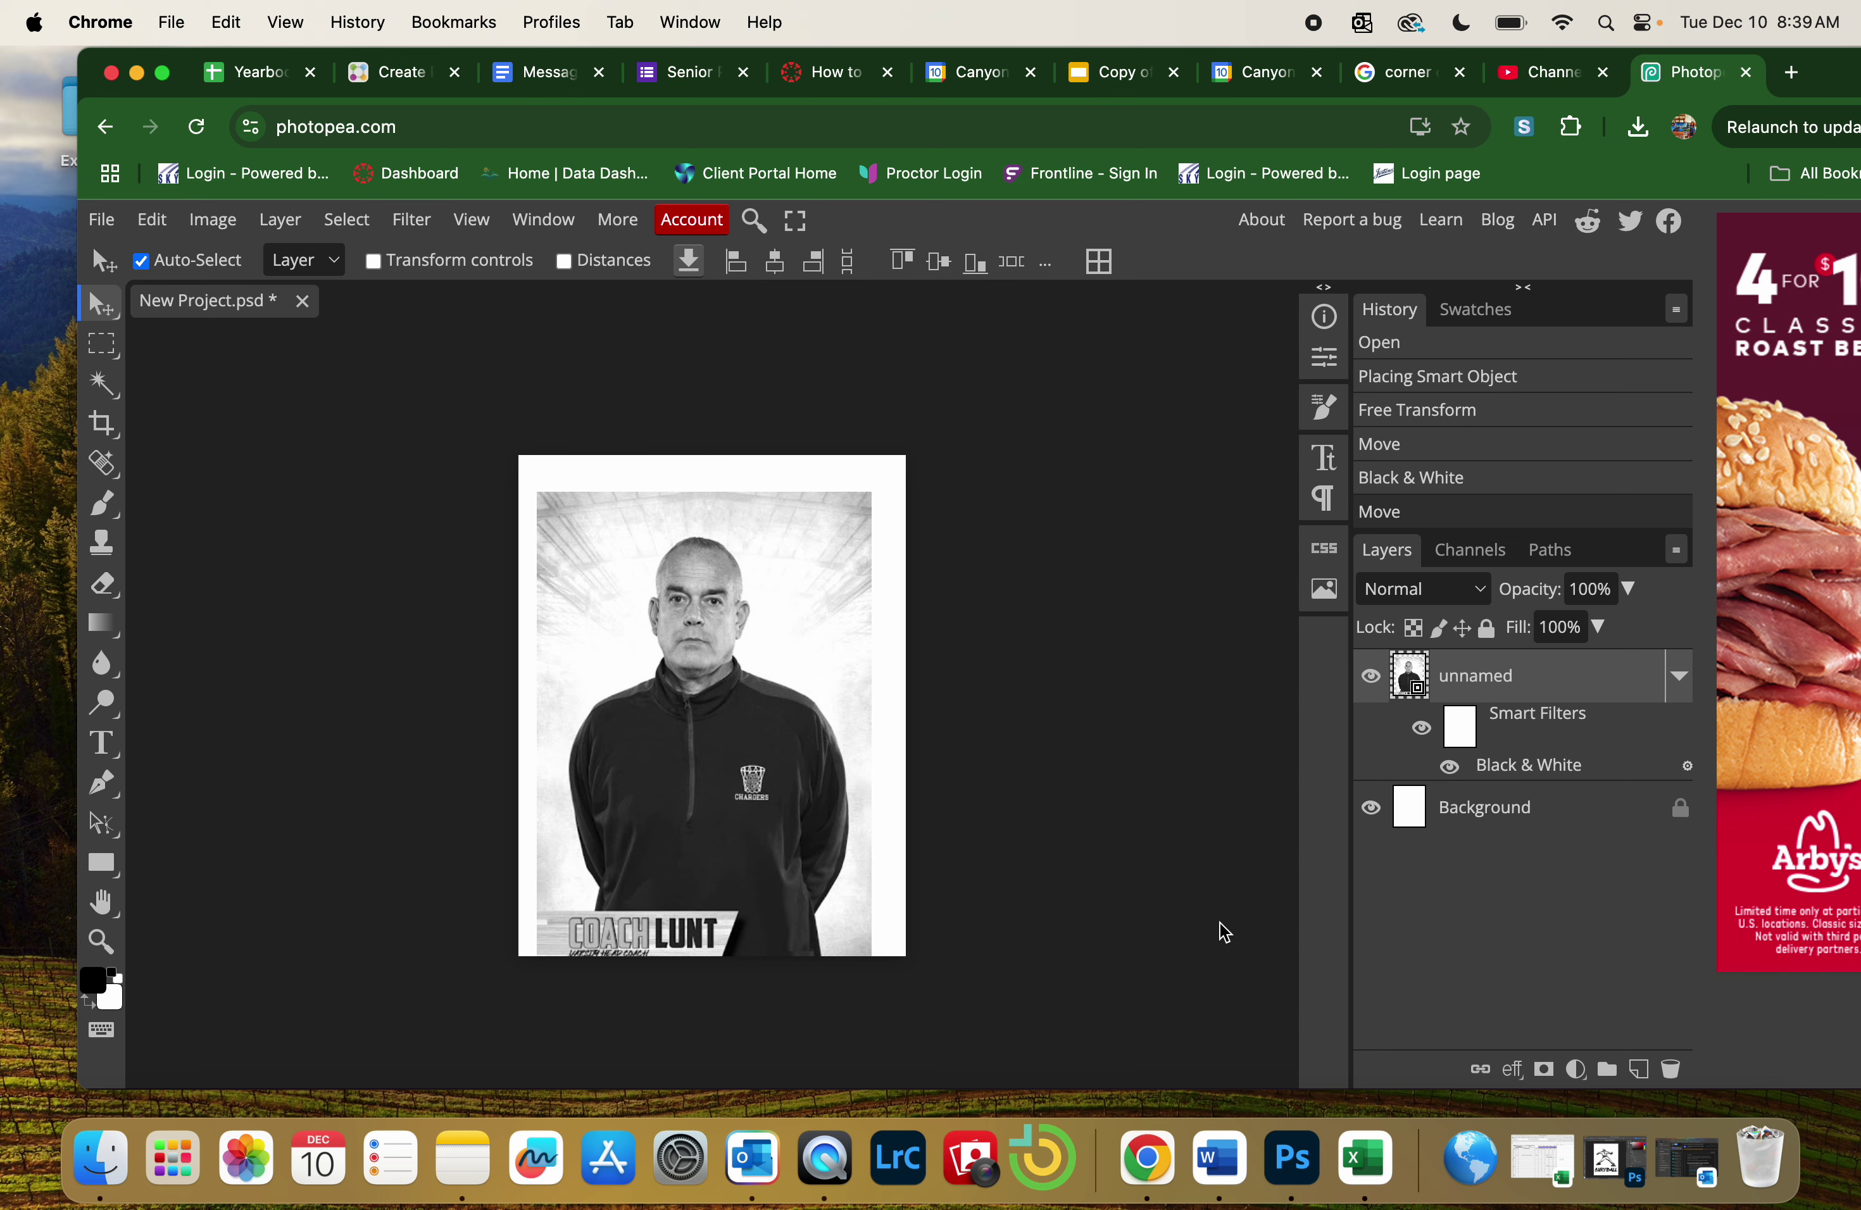
Apply a Brightness/Contrast adjustment to the photo with brightness 5 and contrast 100
left_click(222, 221)
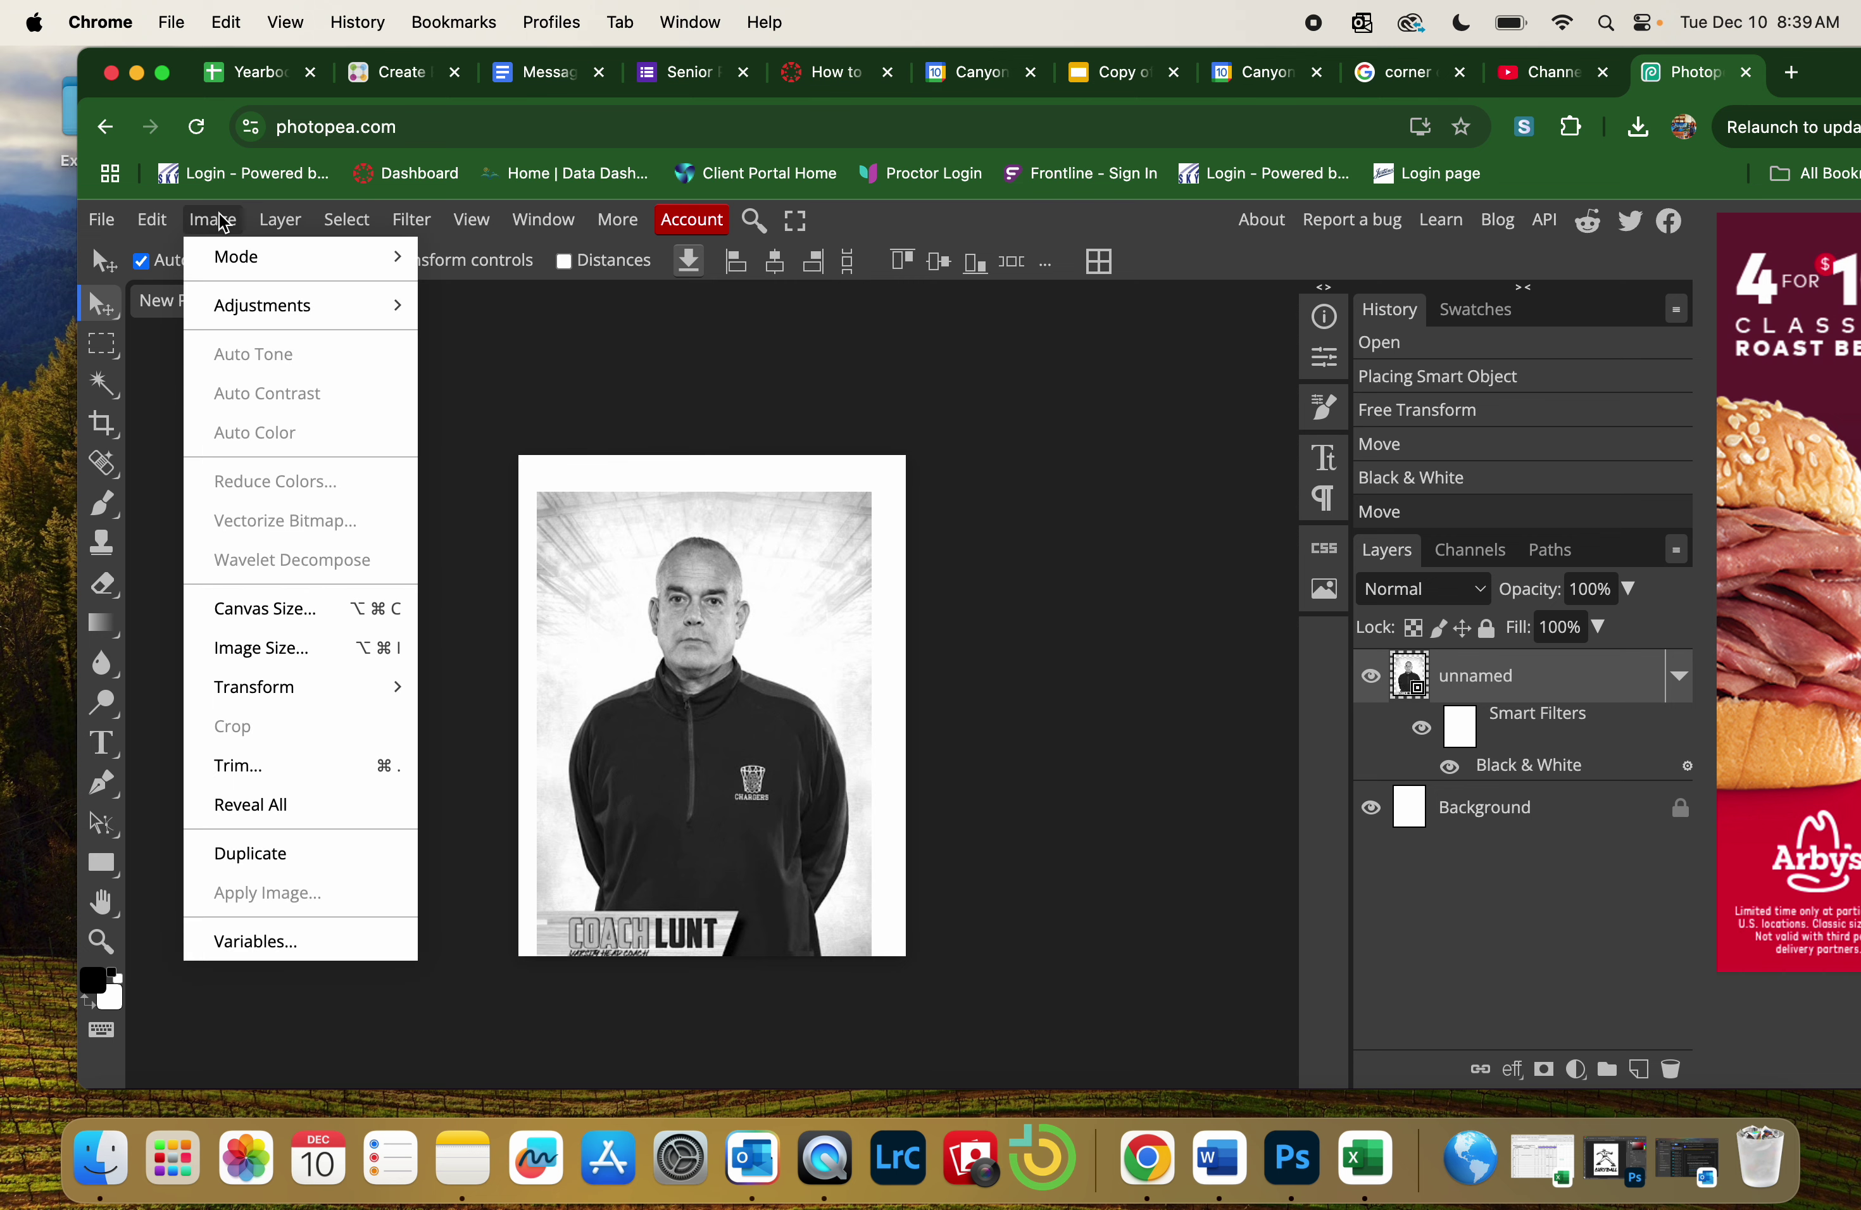
mouse_move(289, 305)
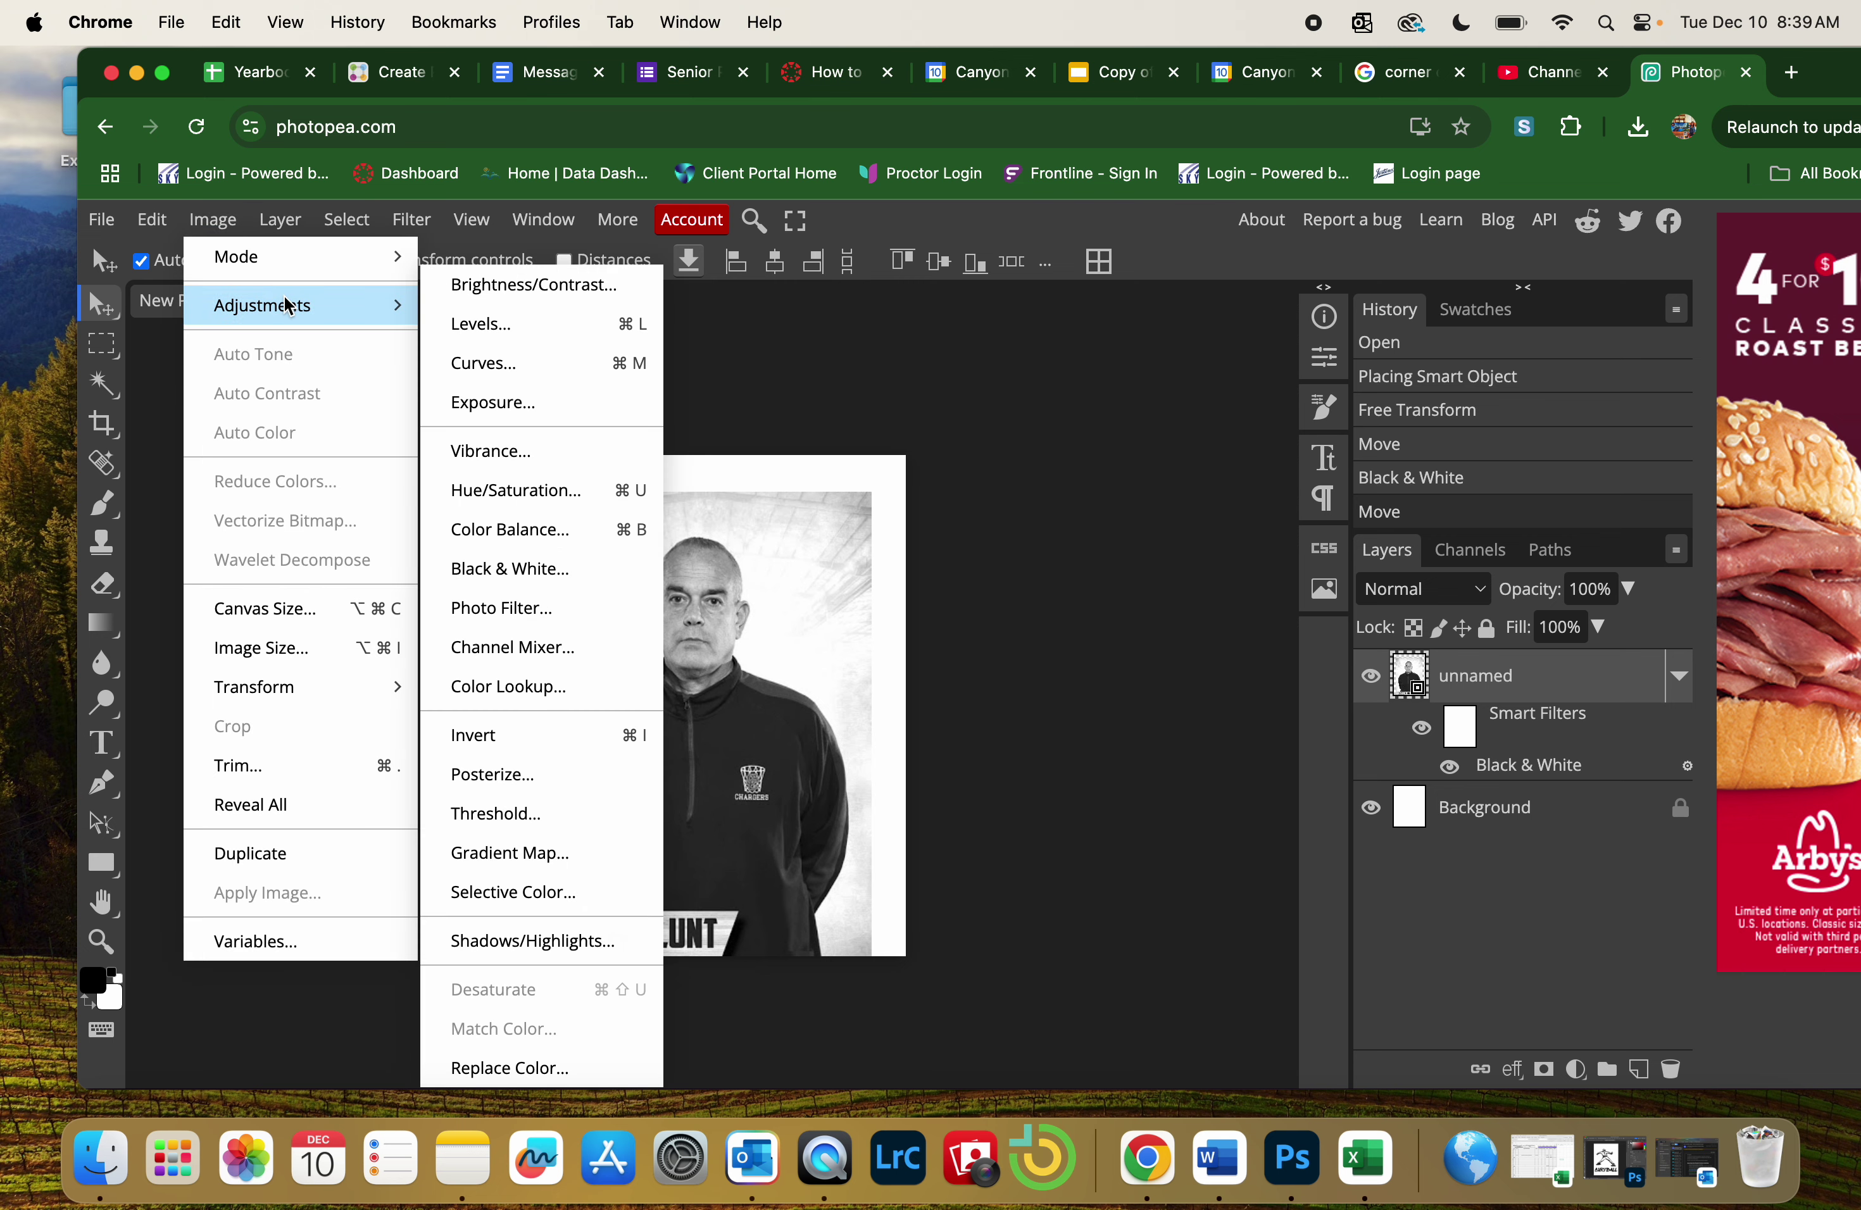
left_click(527, 287)
left_click_drag(682, 417, 1183, 382)
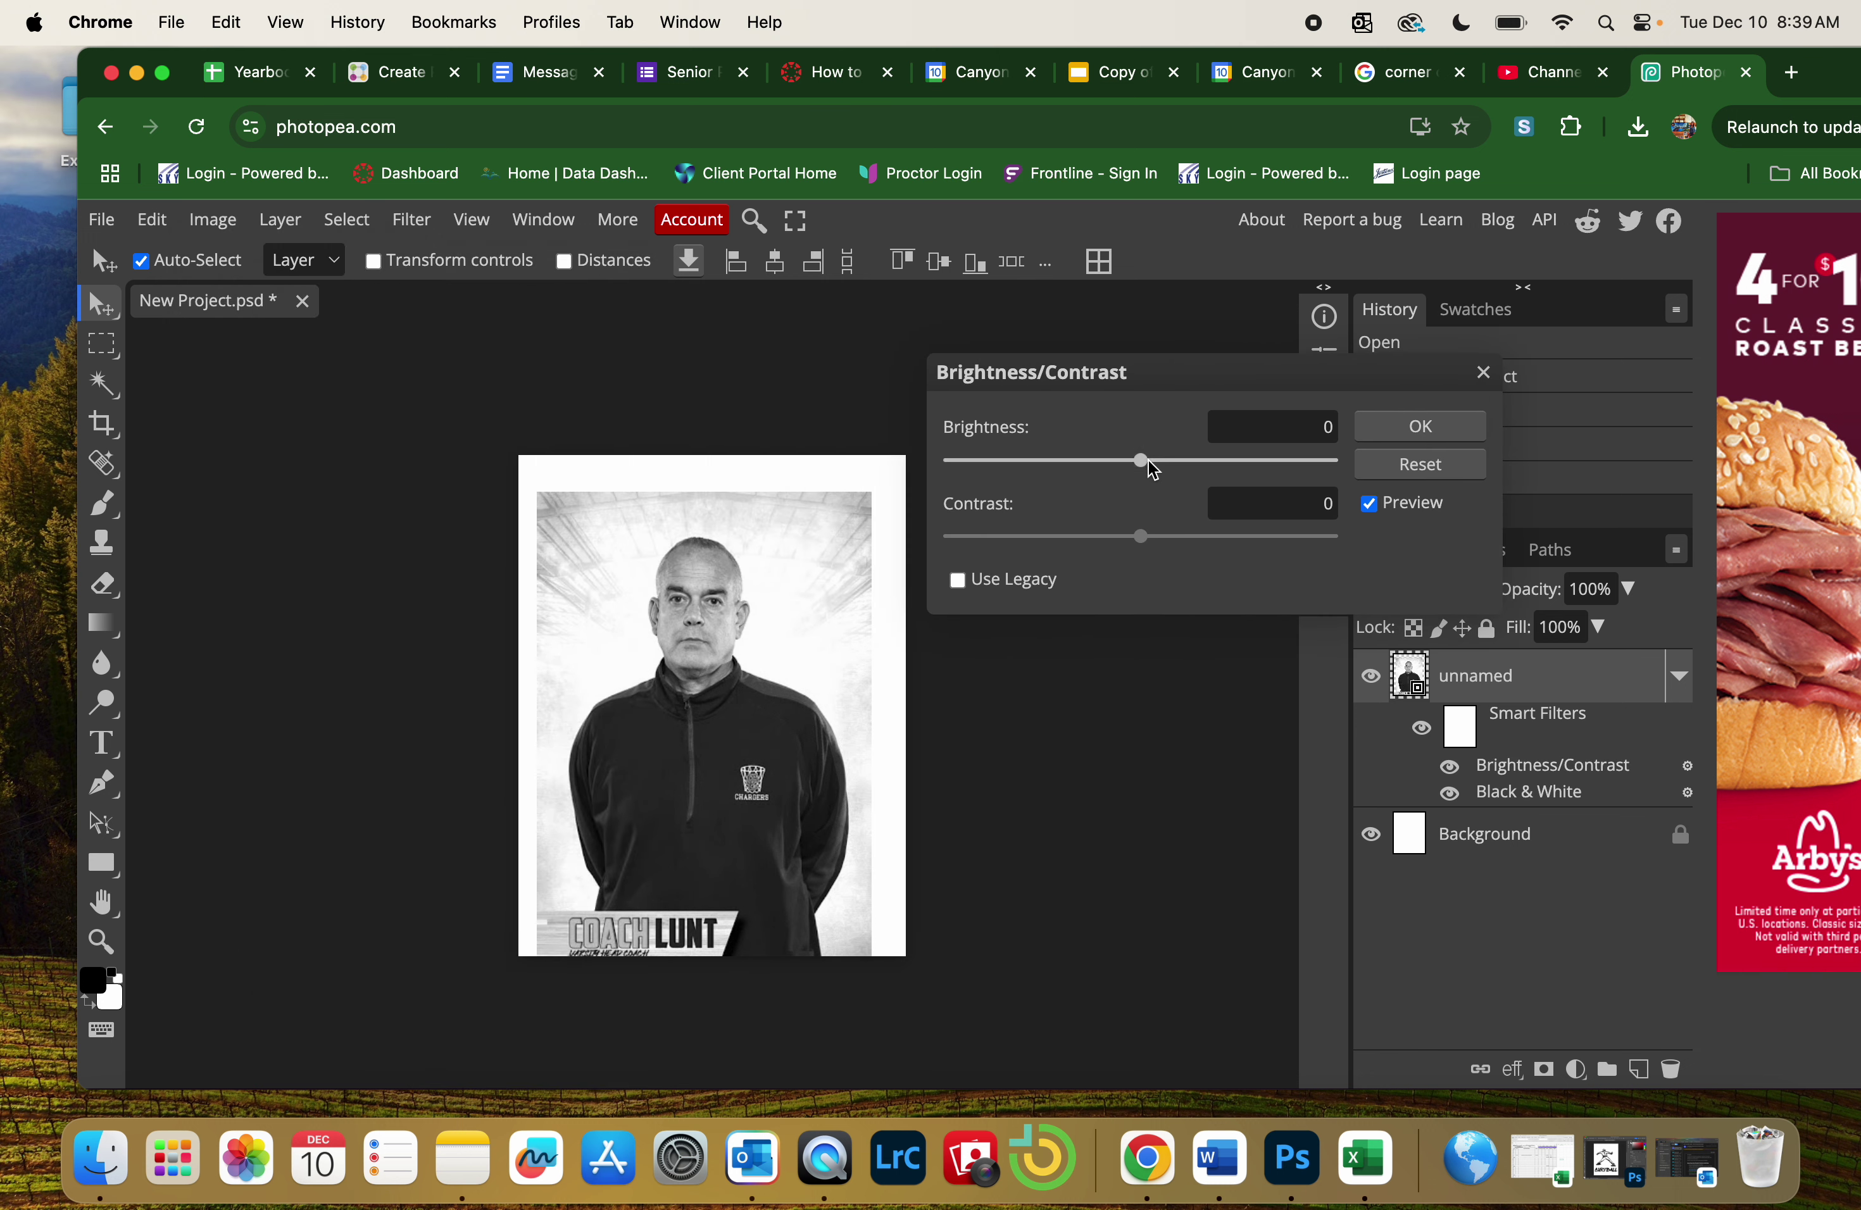
left_click_drag(1139, 461, 1233, 546)
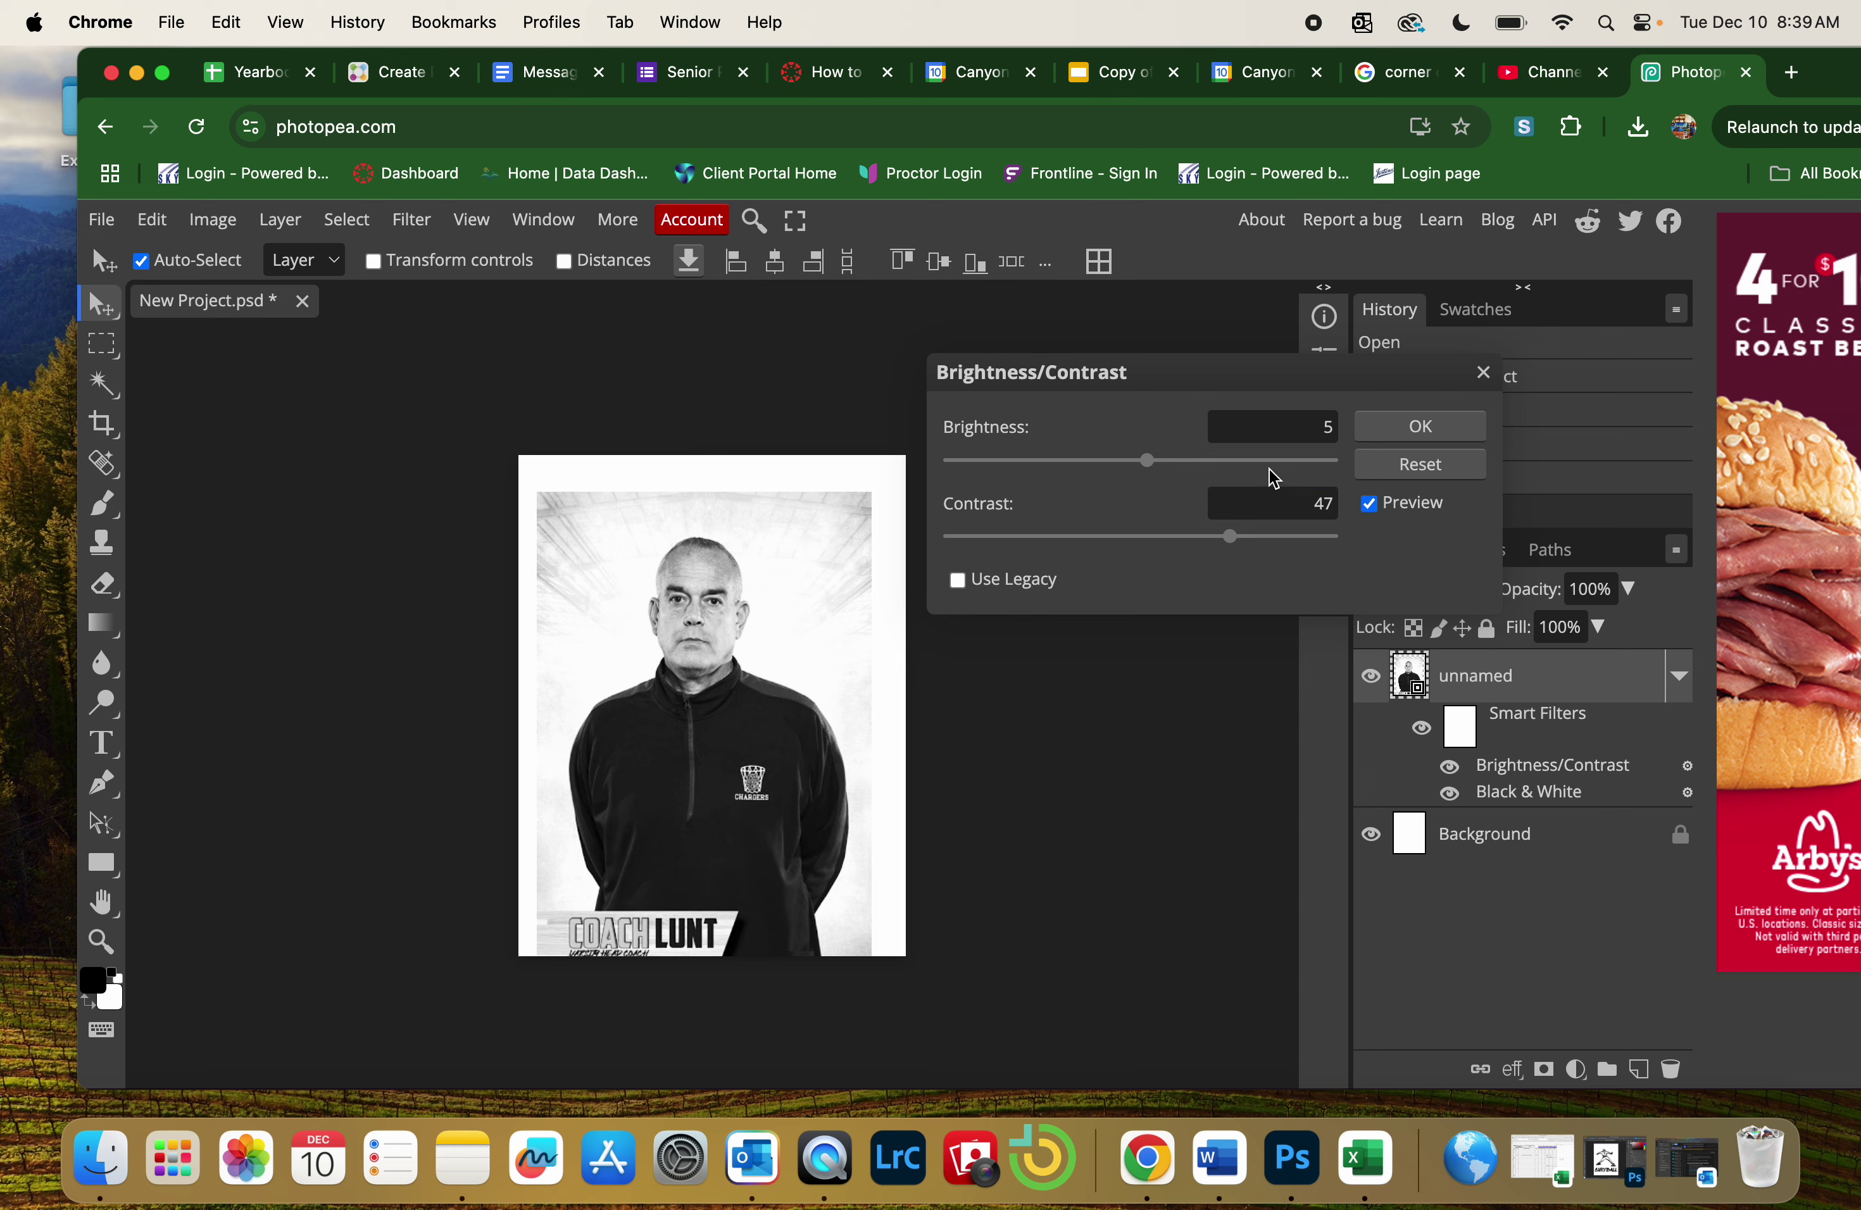
double_click(1321, 499)
key("BackSpace")
key("Return")
left_click_drag(1229, 537, 1402, 542)
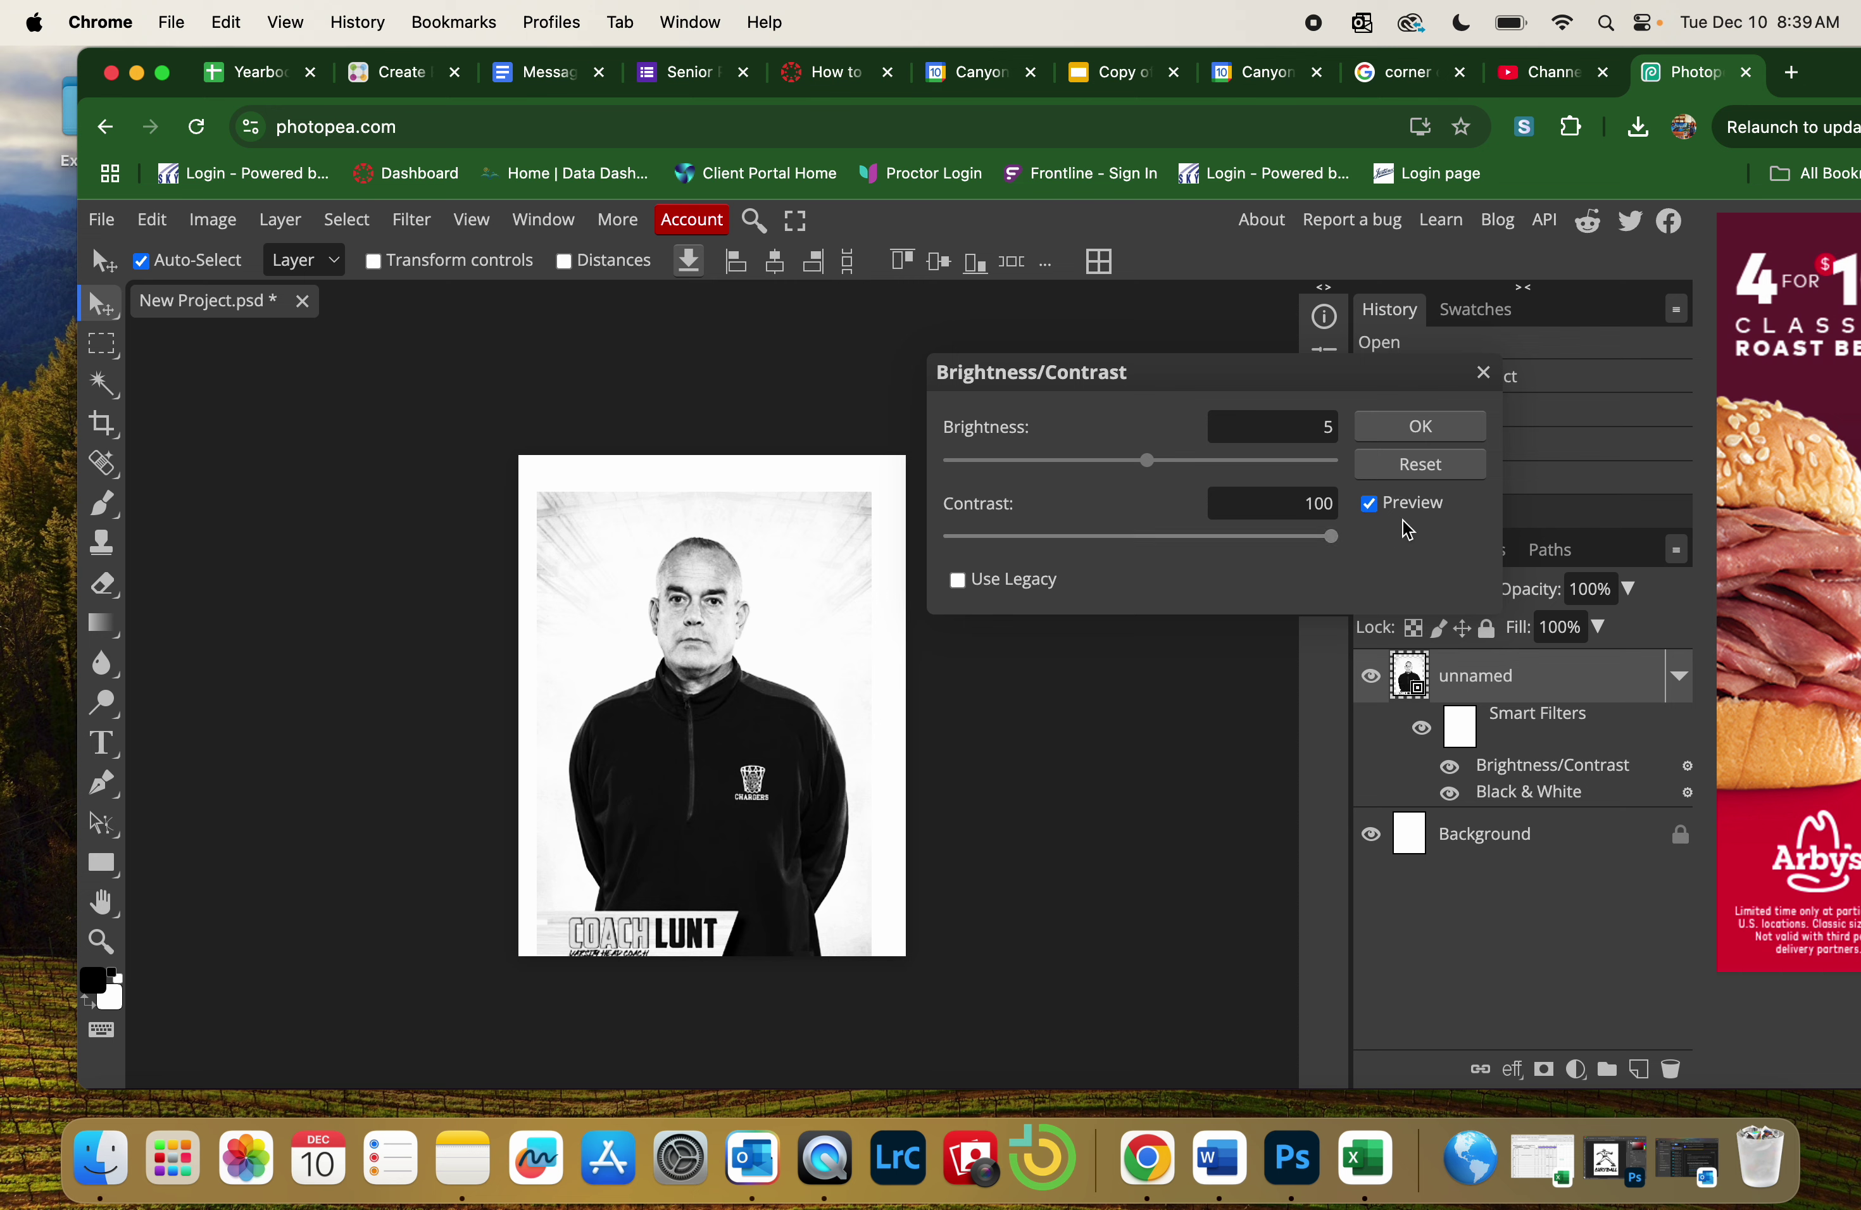
left_click(1442, 432)
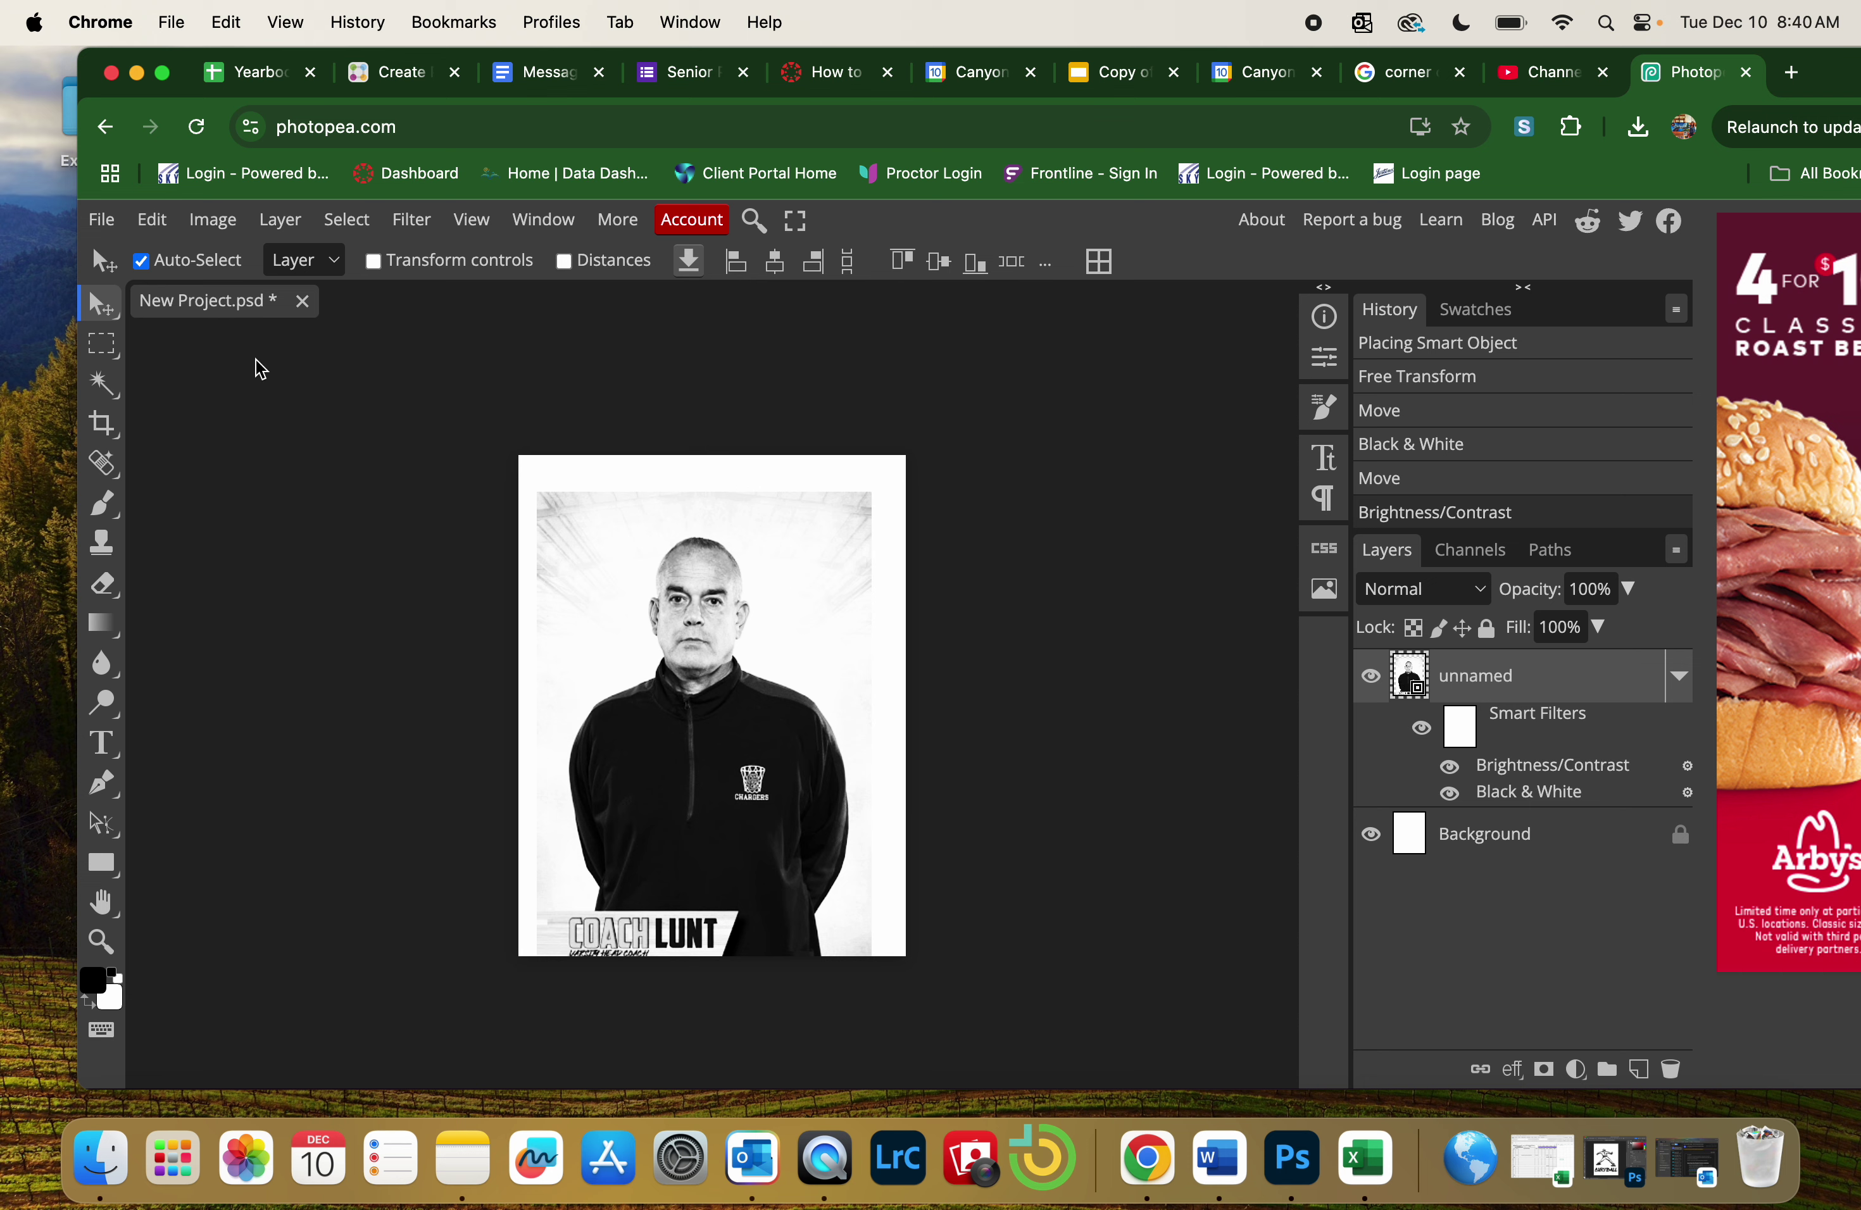
Add a Threshold adjustment to the photo with the level set to 177
left_click(214, 221)
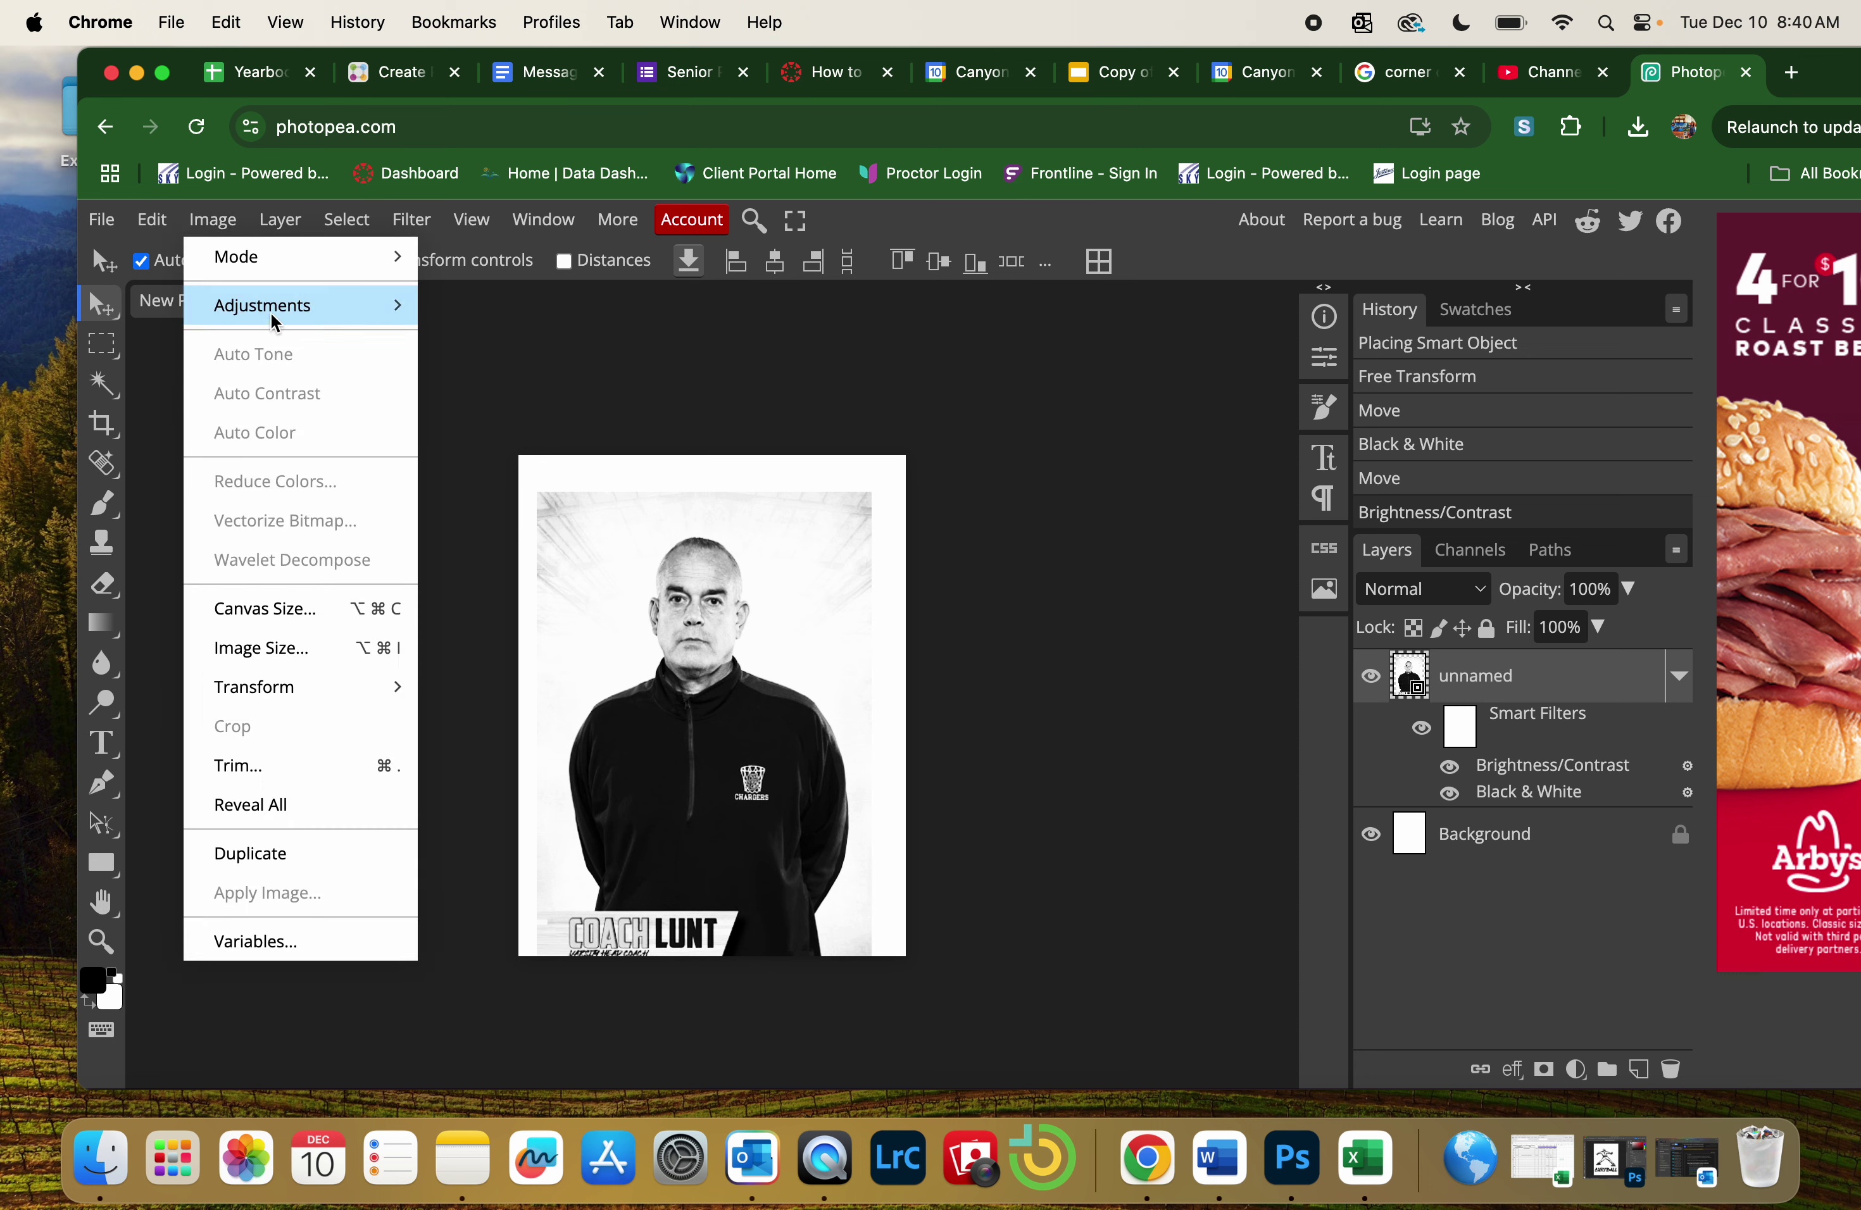
mouse_move(271, 316)
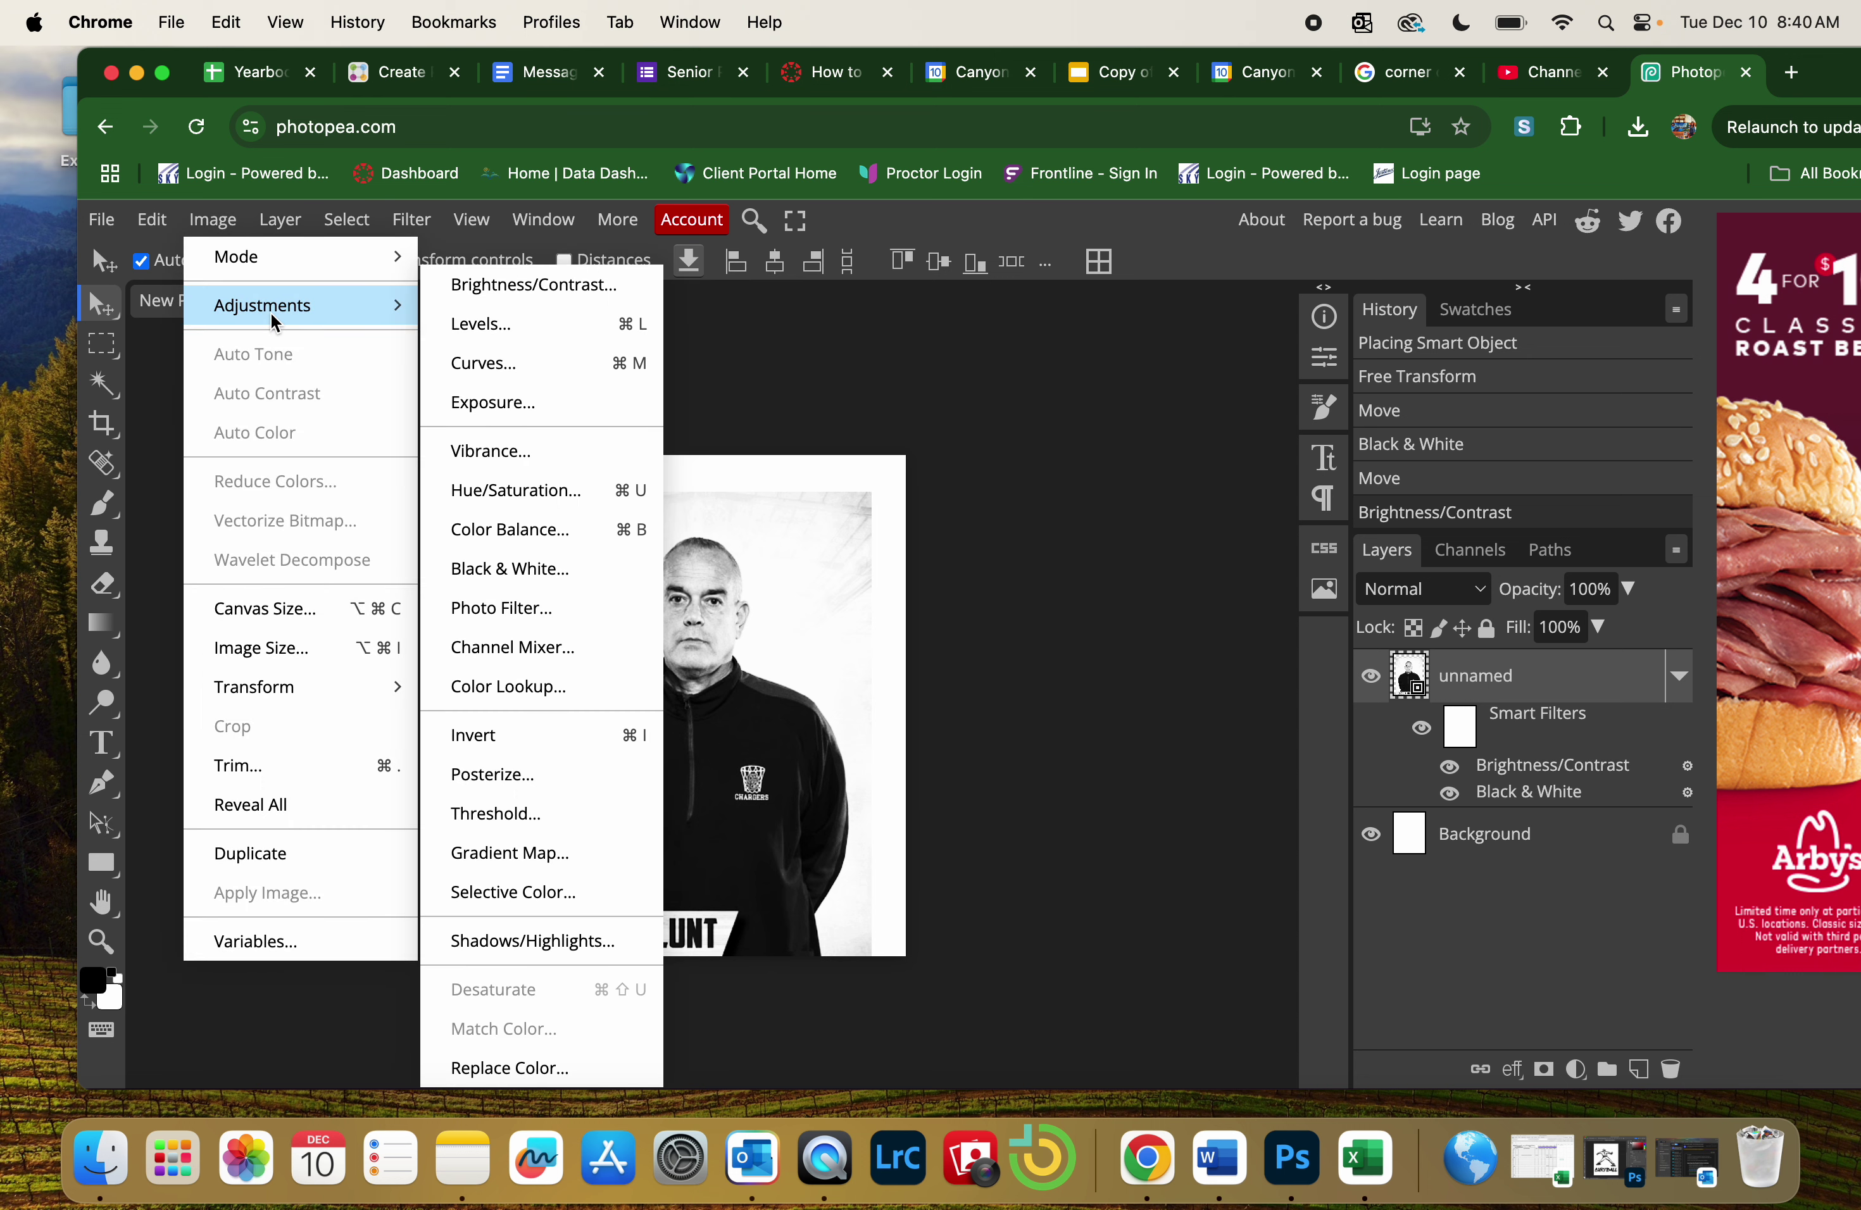
left_click(504, 812)
left_click_drag(569, 424, 1299, 364)
left_click_drag(1209, 434, 1268, 467)
mouse_move(1271, 468)
left_mouse_down()
mouse_move(1276, 445)
mouse_move(1372, 450)
mouse_move(1208, 440)
mouse_move(1330, 440)
mouse_move(1281, 452)
left_mouse_up()
Open the original unnamed.jpg from the desktop to compare it with the threshold preview, and close it again
left_click_drag(1838, 65, 1454, 41)
left_click(1682, 676)
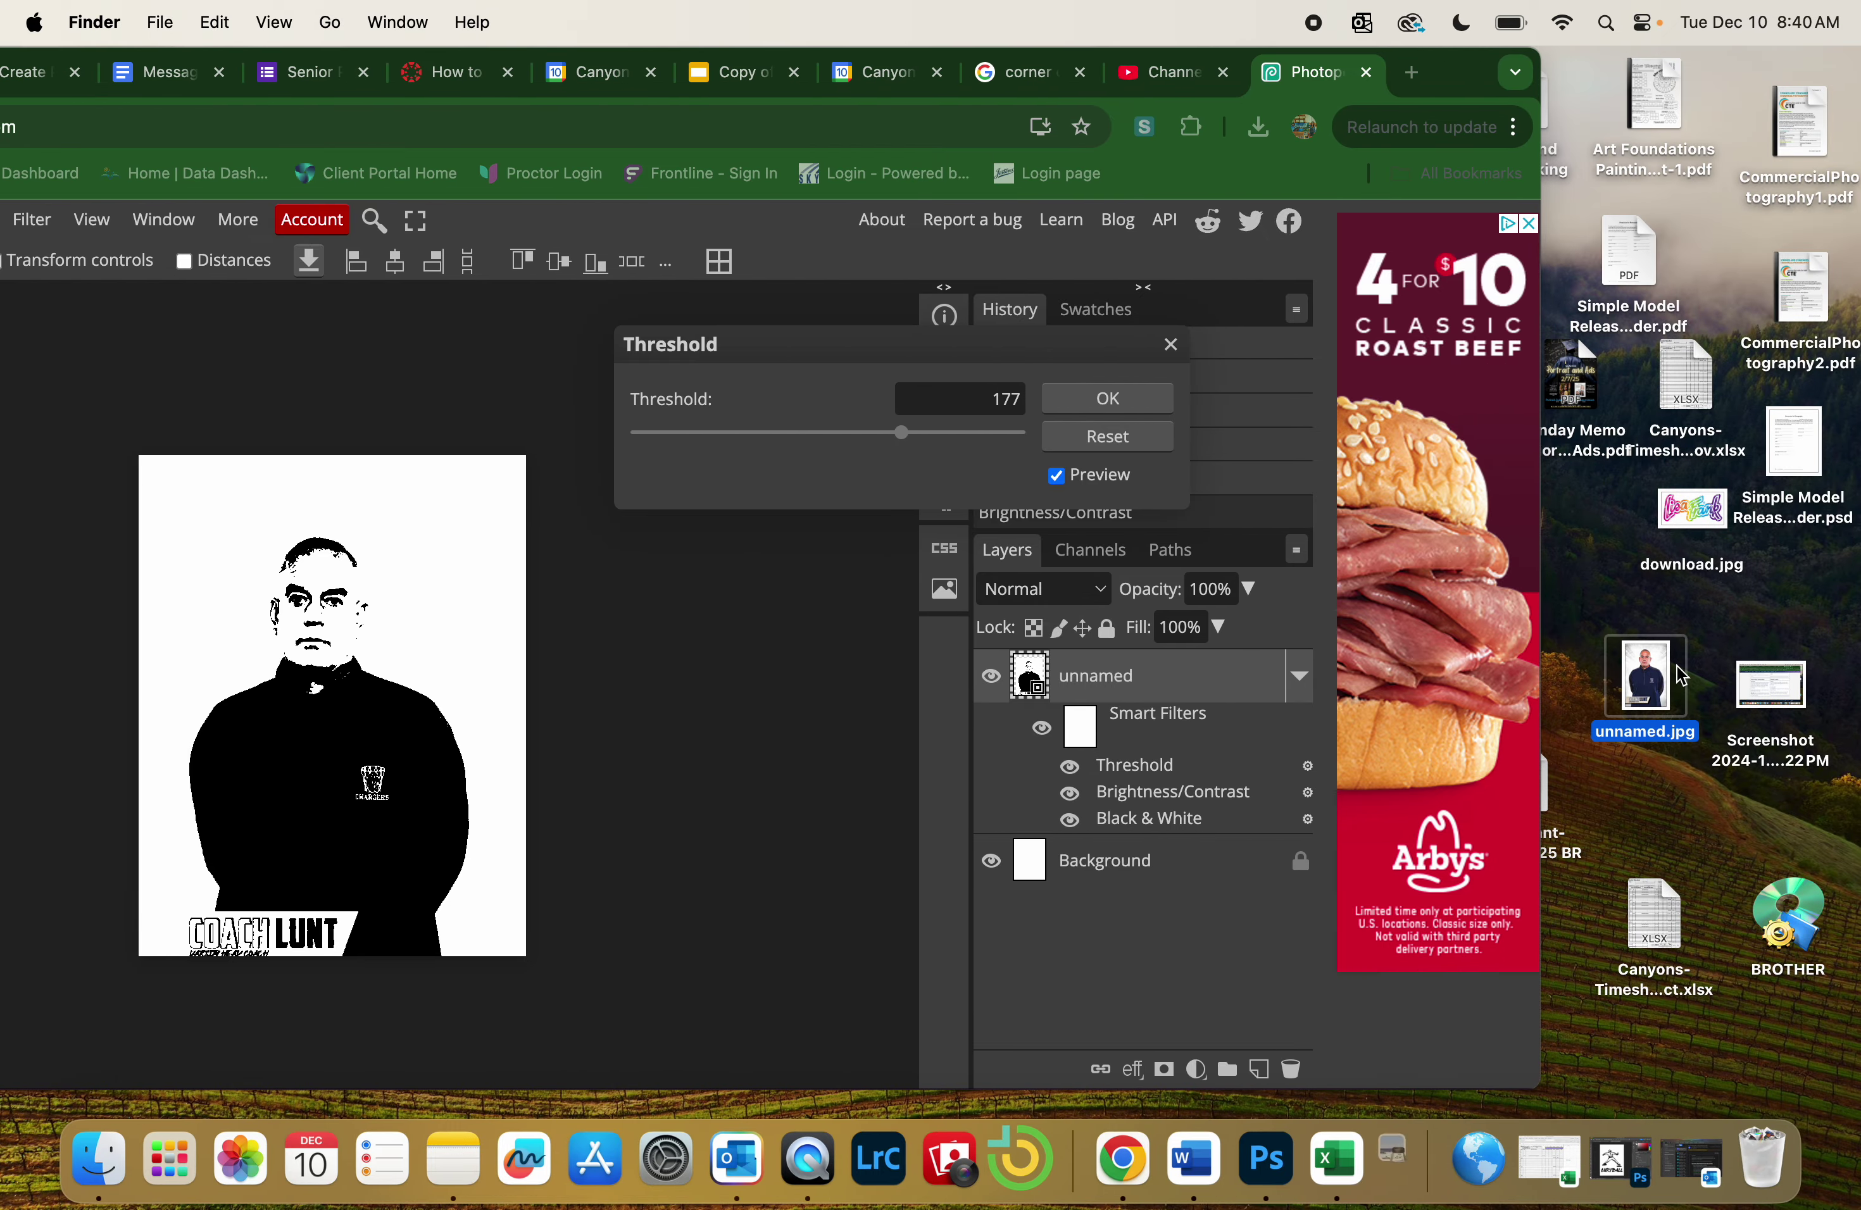
double_click(1682, 676)
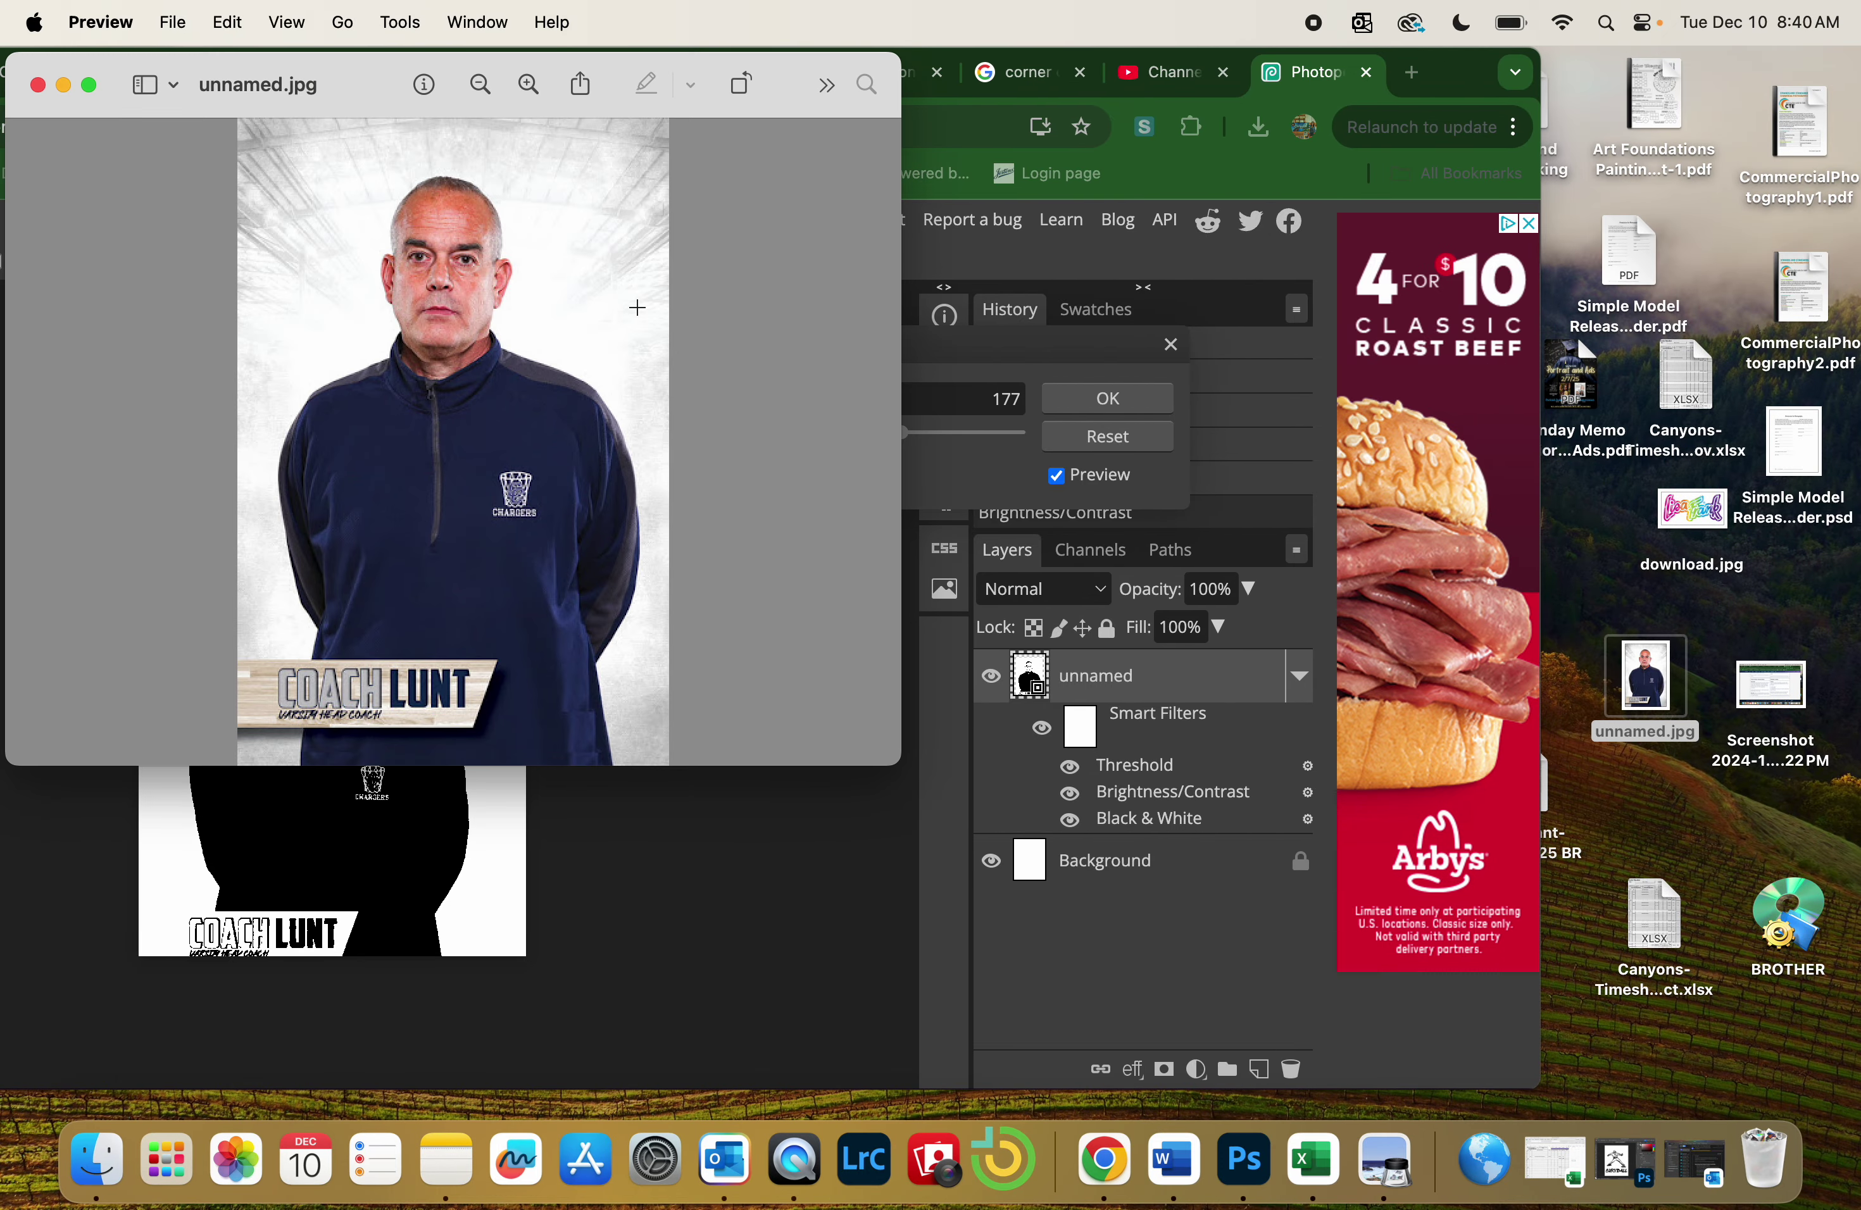
left_click(37, 85)
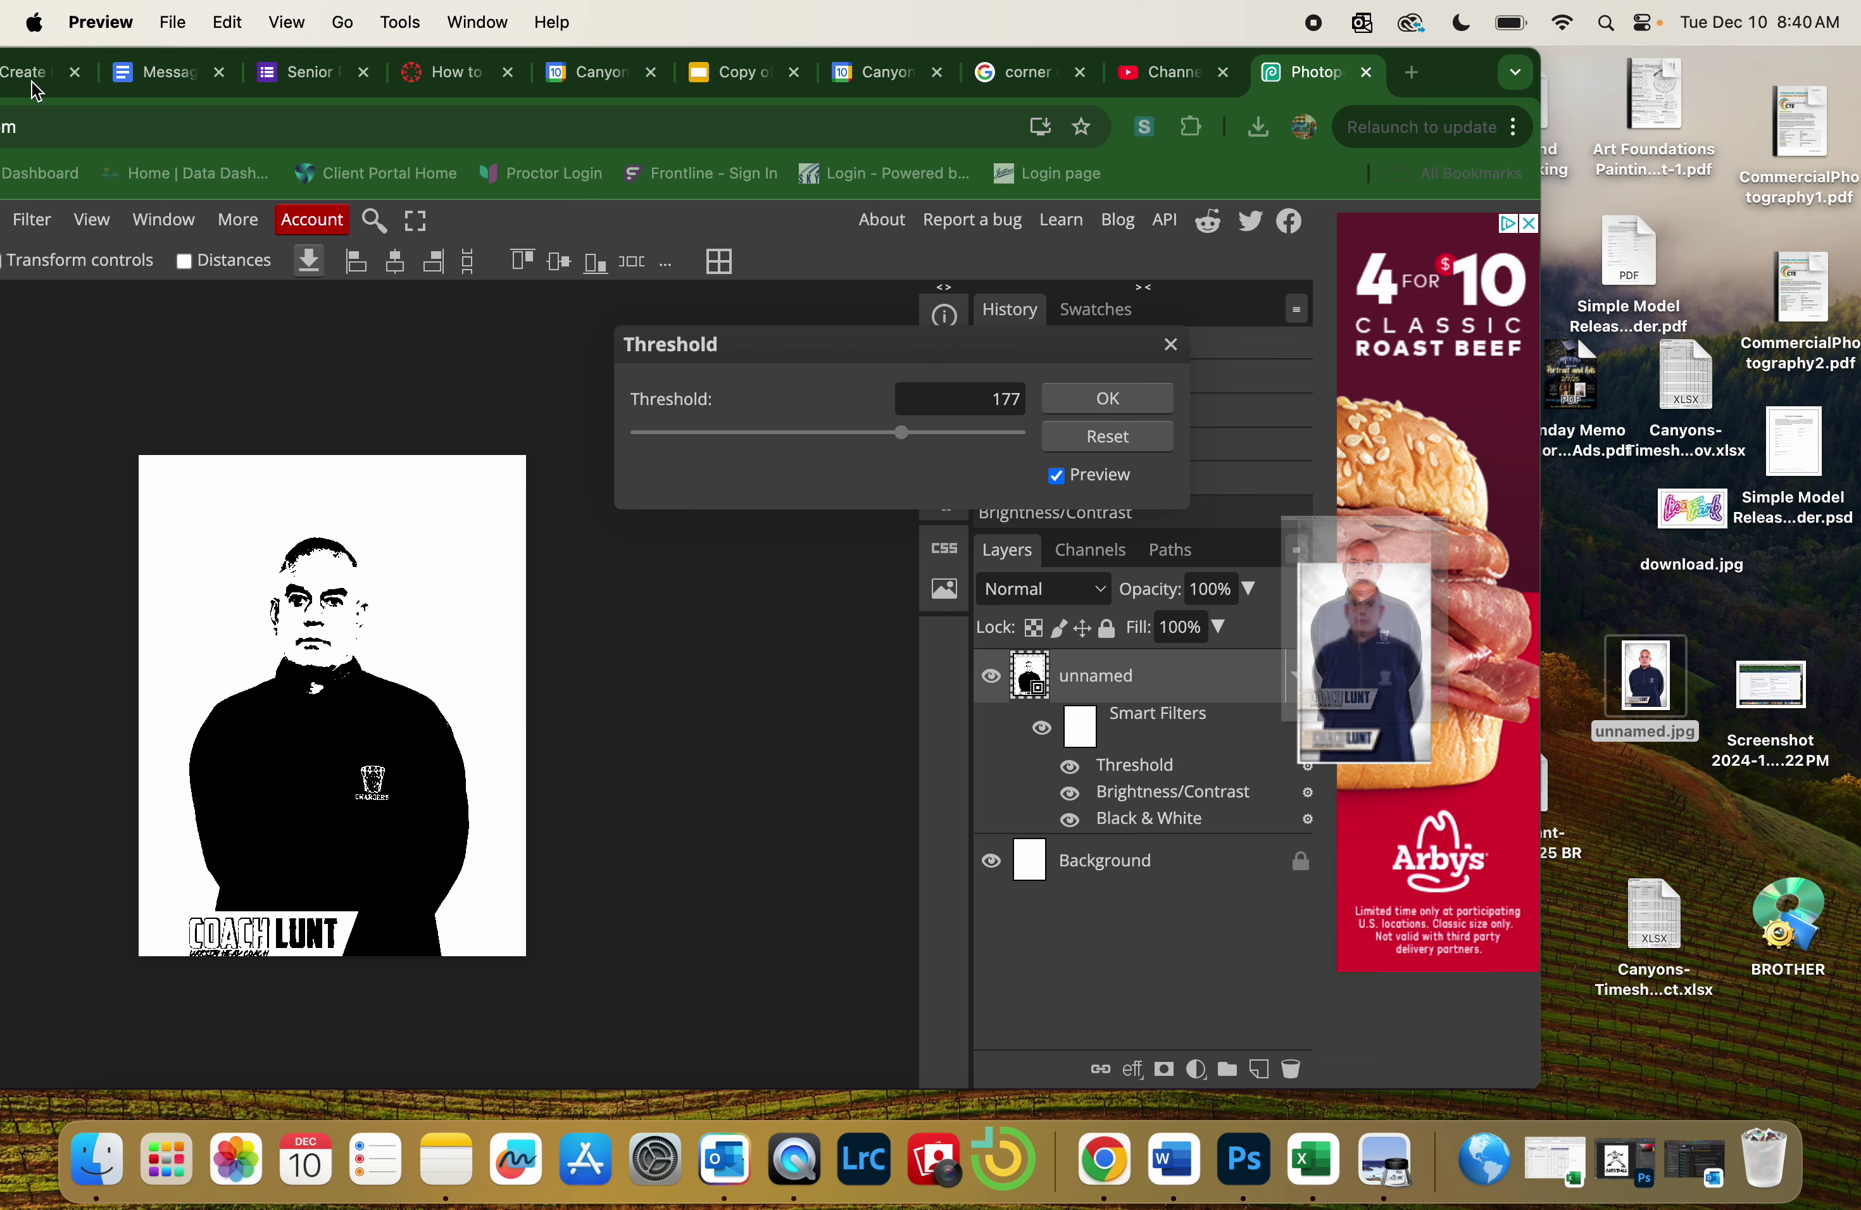
left_click_drag(1452, 60, 1724, 60)
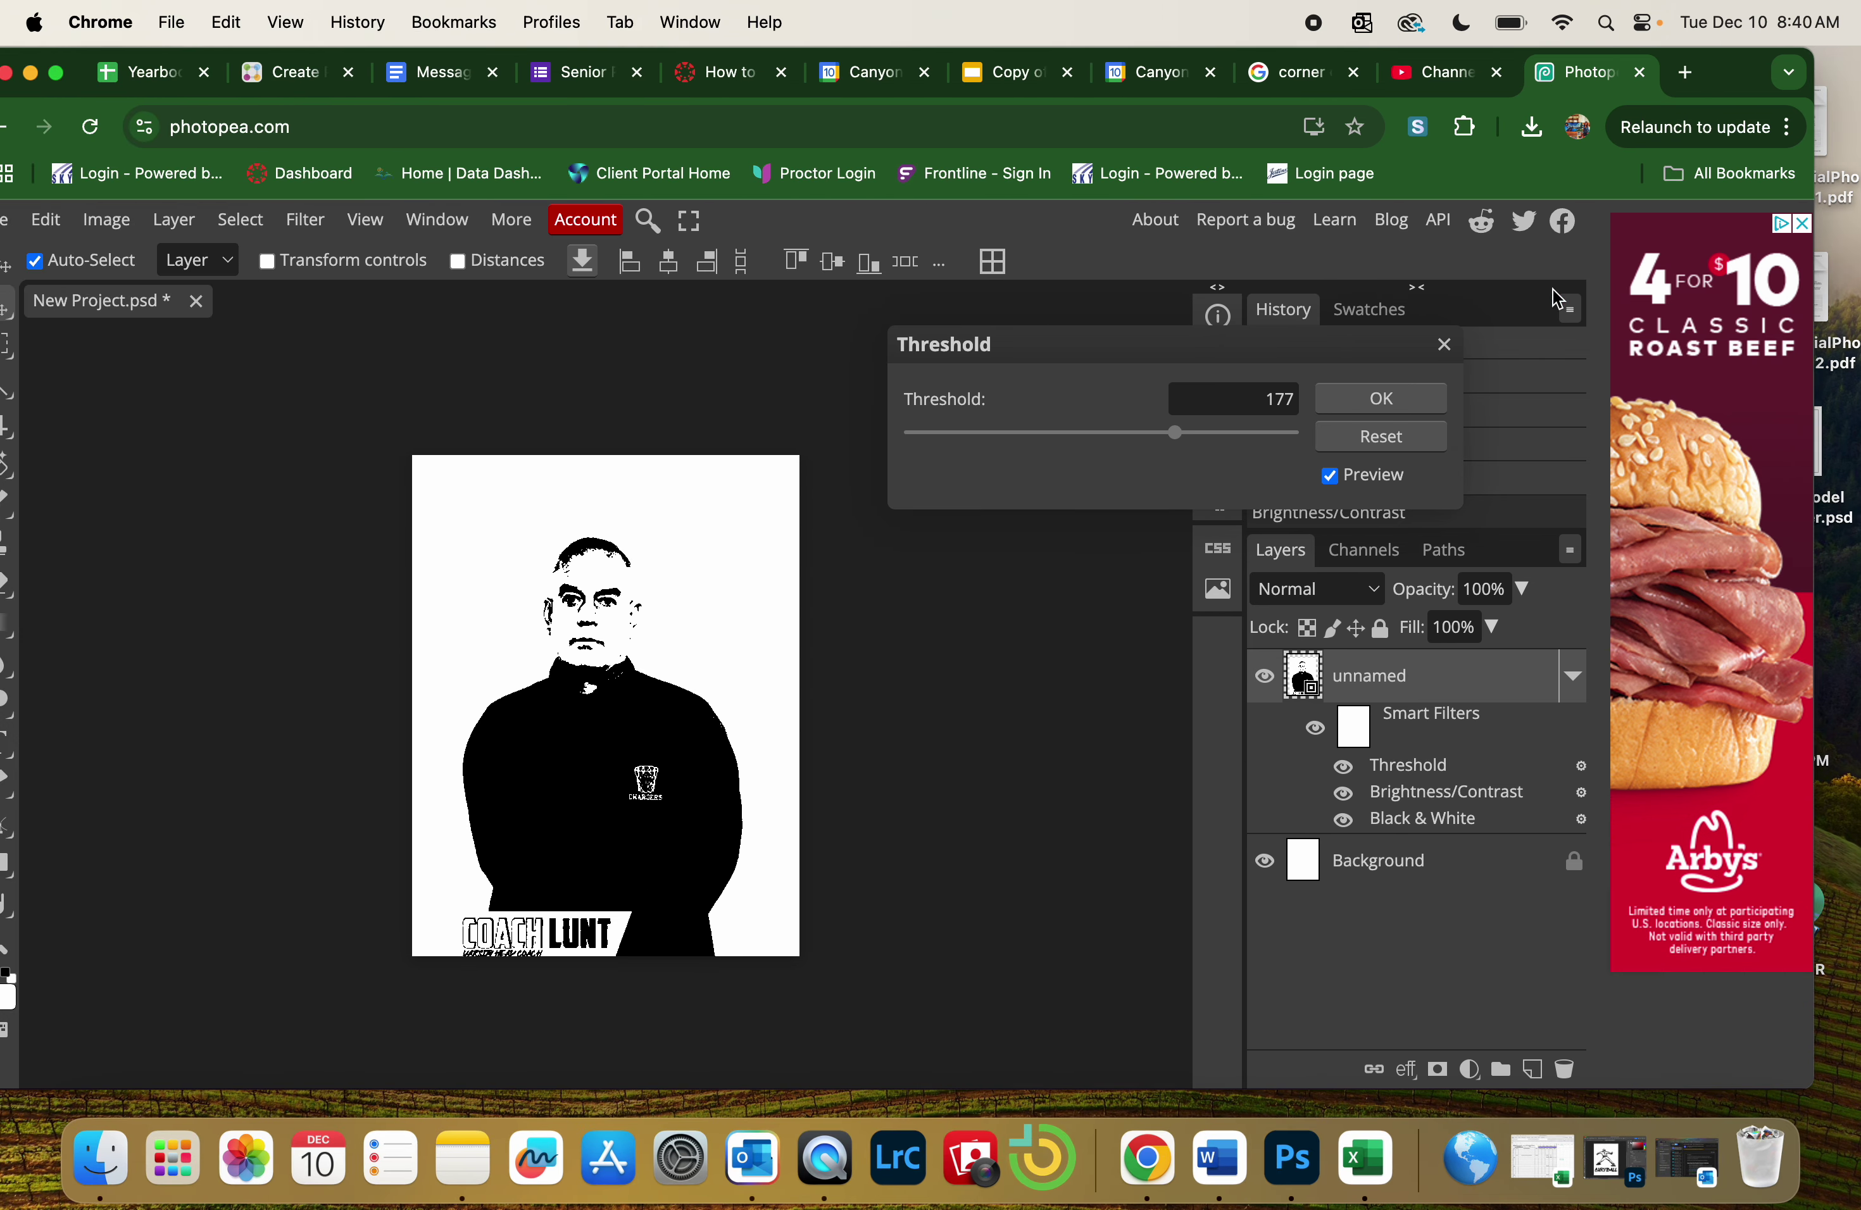
Accept the Threshold adjustment on the photo and bring the full editor back into view
left_click(1382, 401)
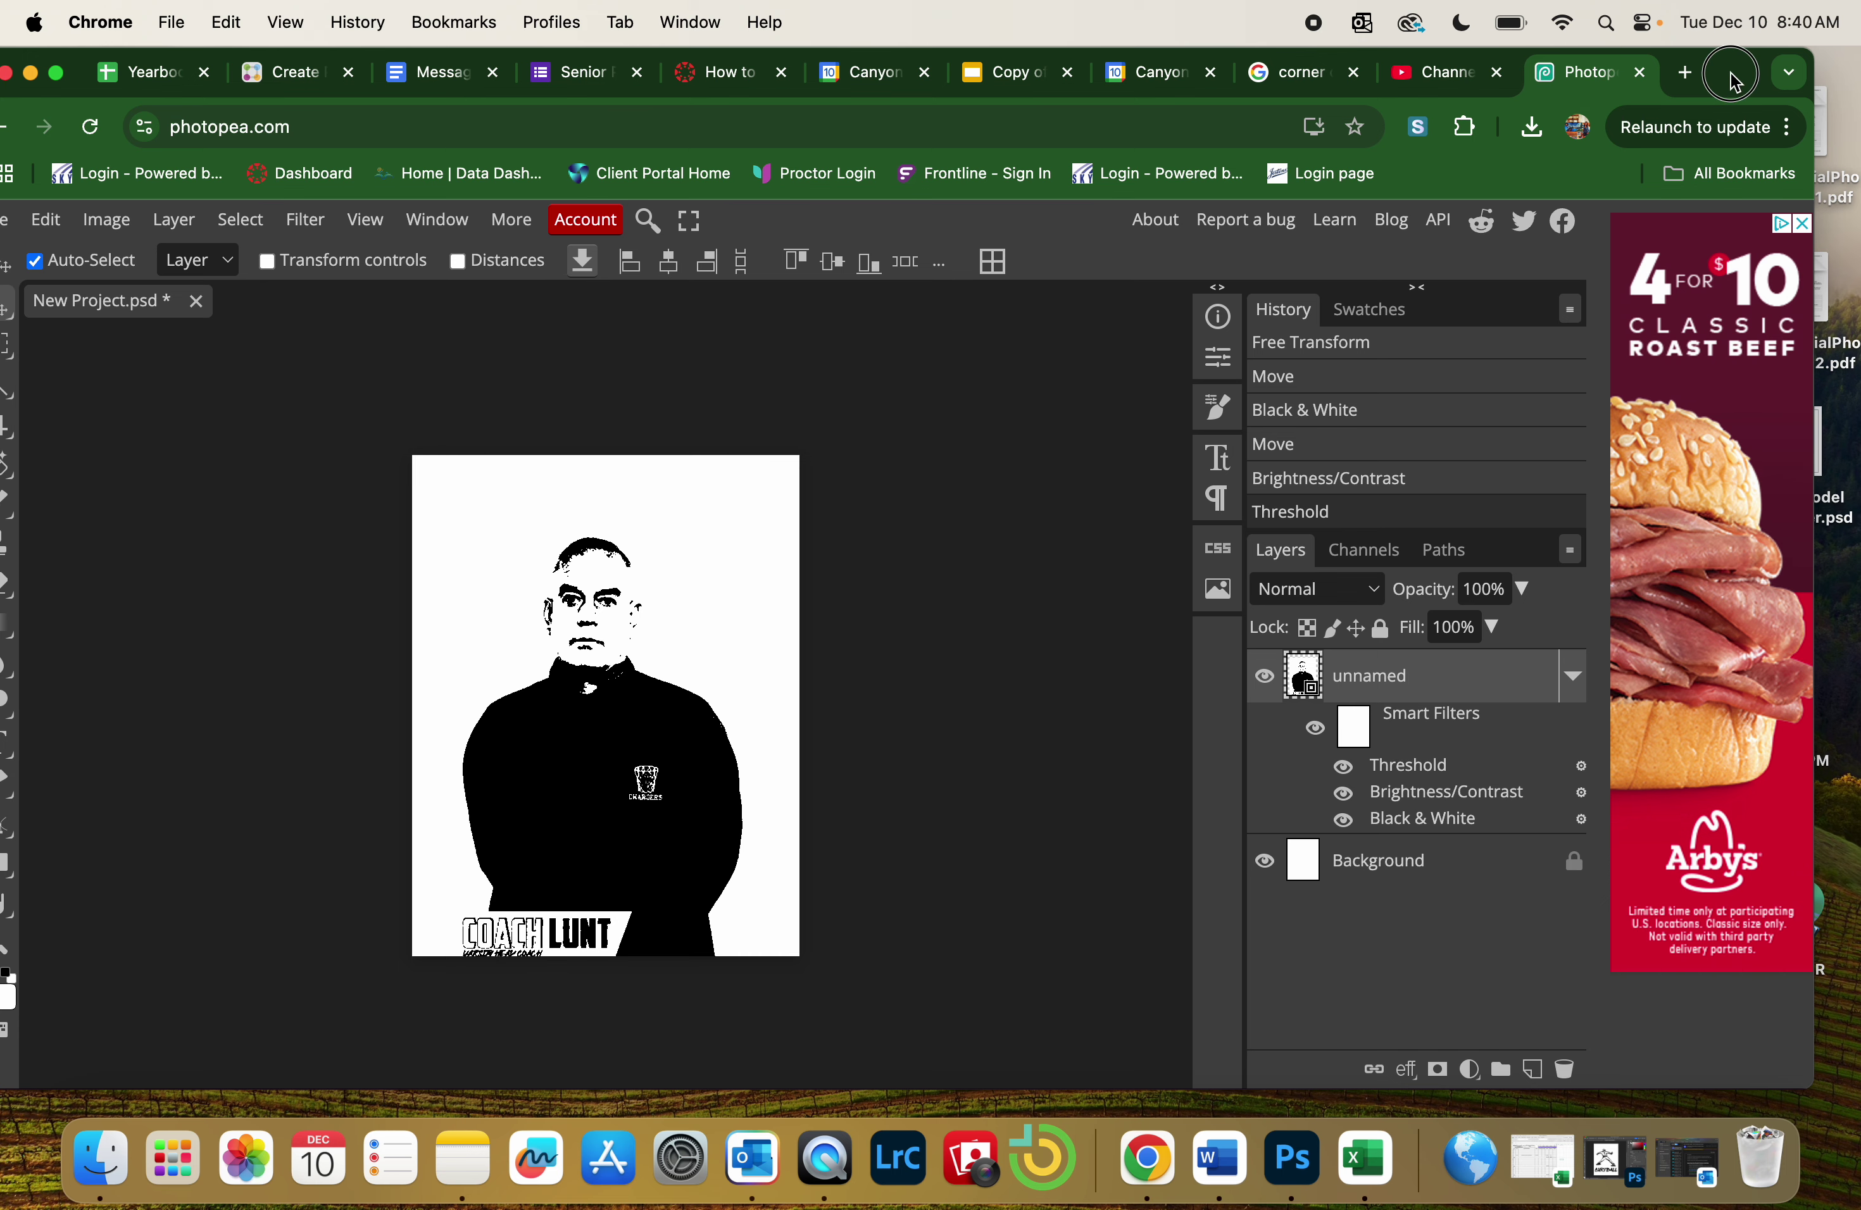
left_click_drag(1721, 71, 1856, 64)
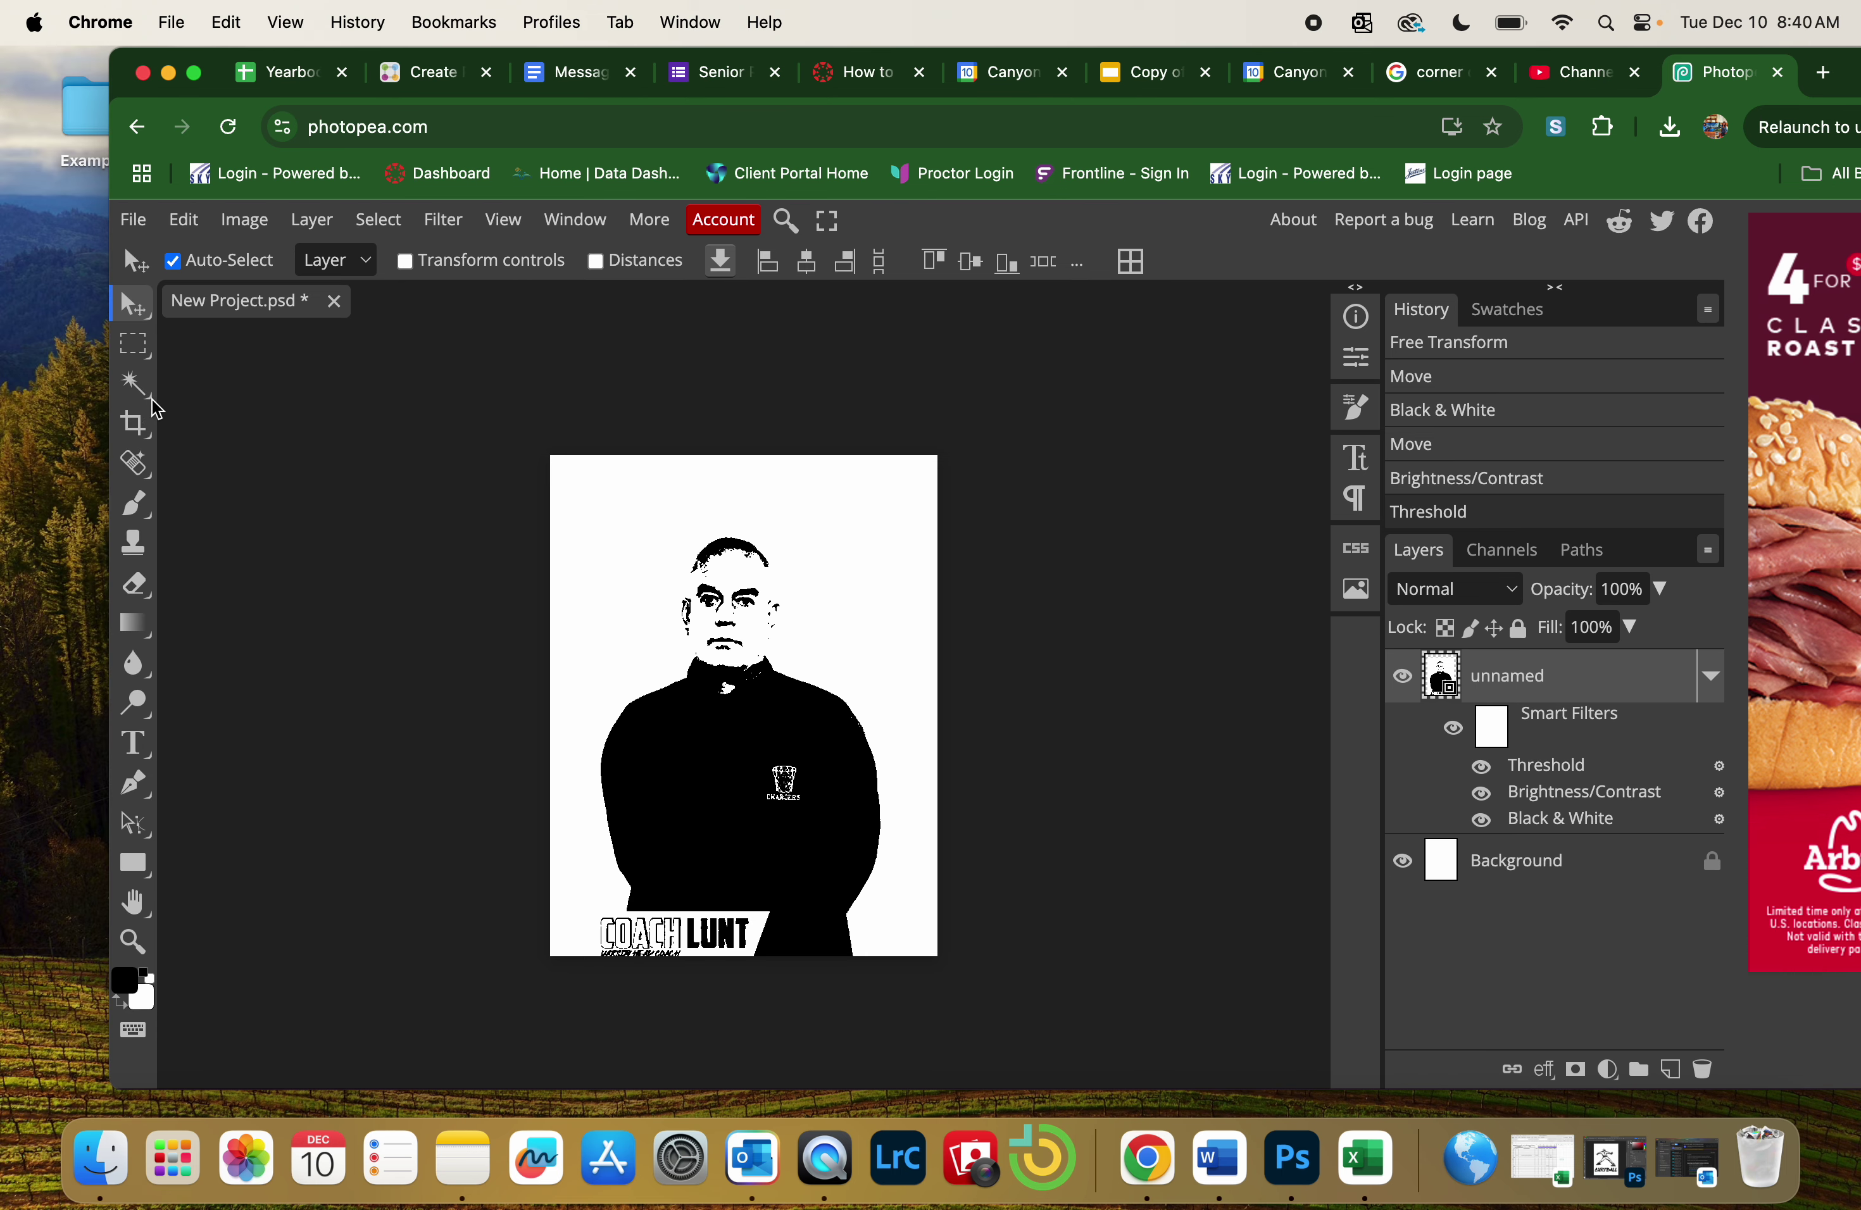
Rasterize the photo layer and clear everything outside a rectangular selection around the head and upper torso, removing the name banner
left_click(133, 345)
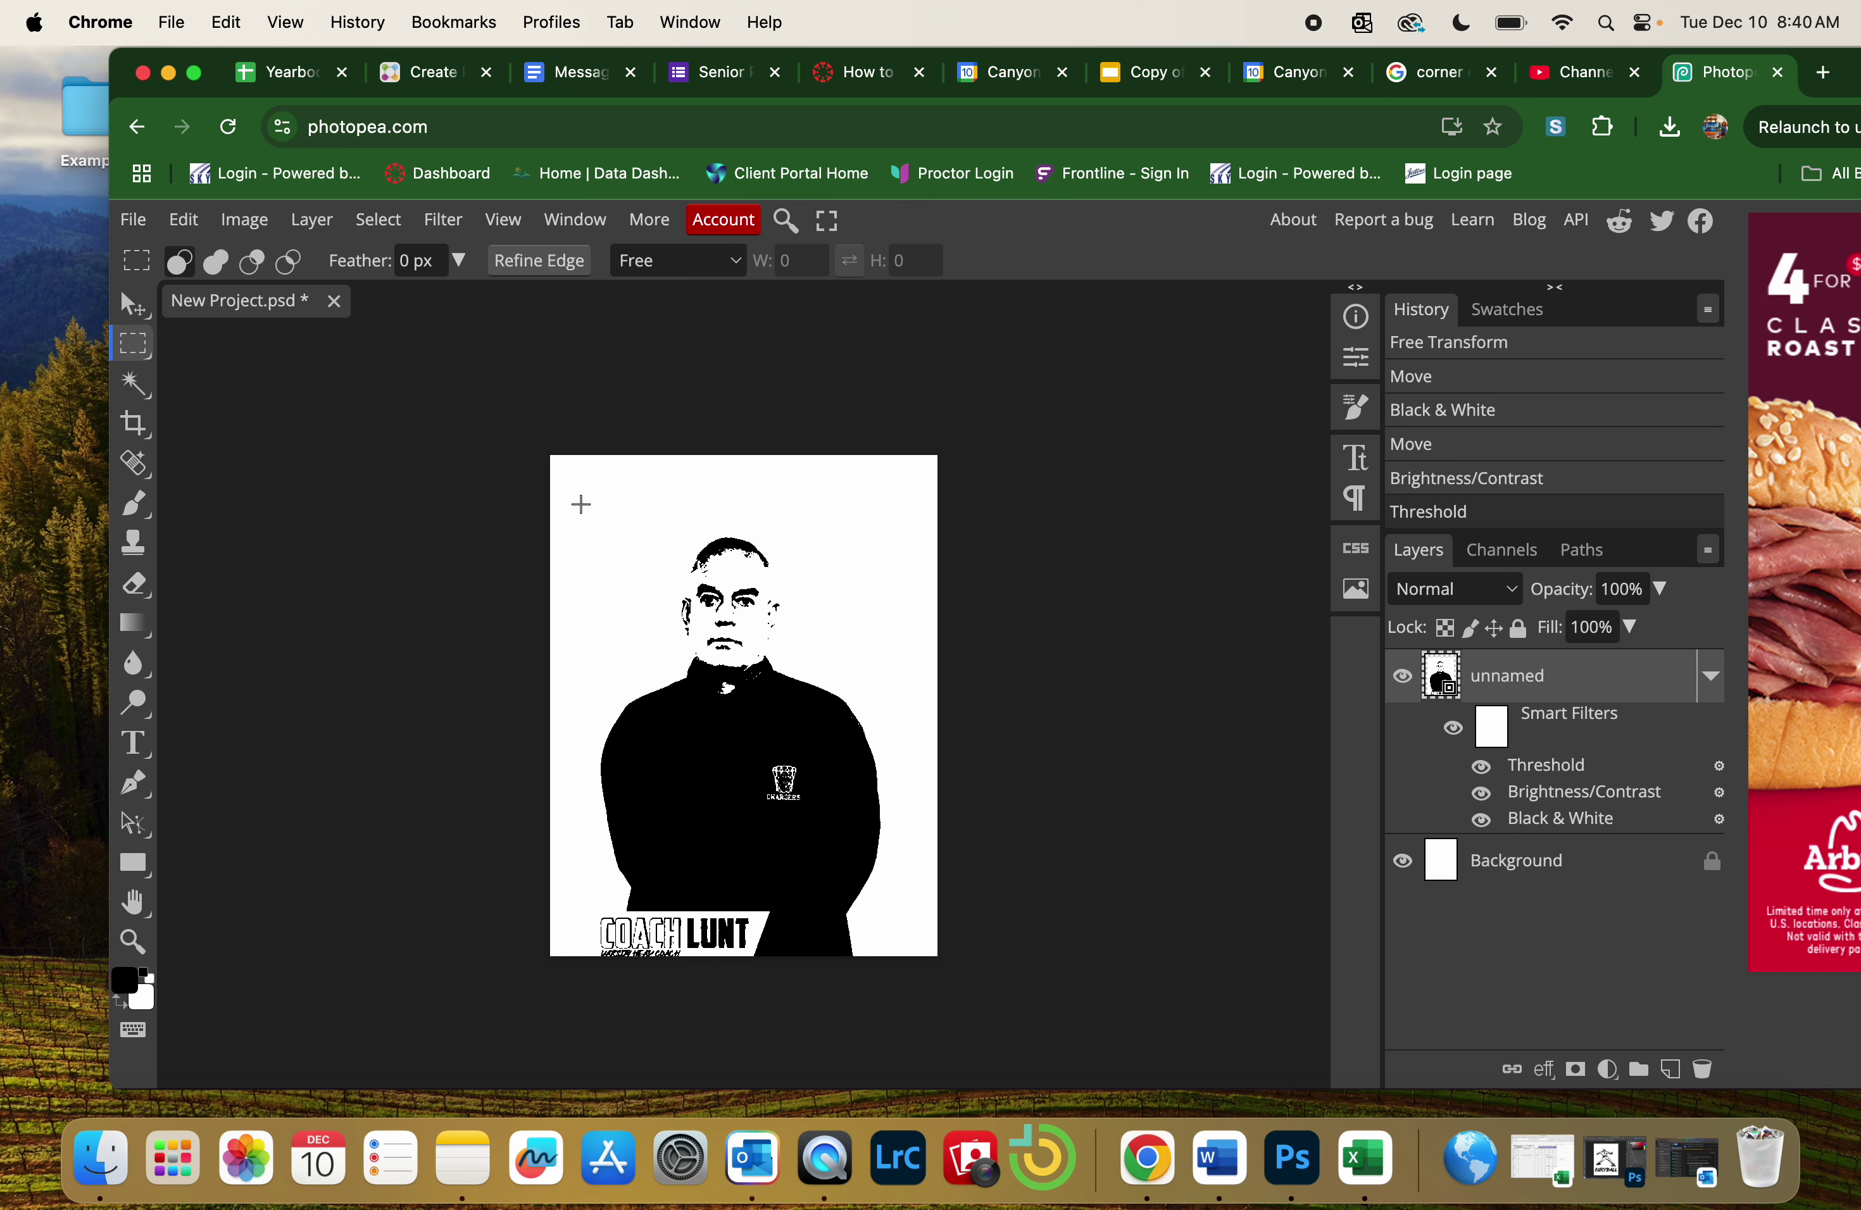
left_click_drag(587, 510, 882, 834)
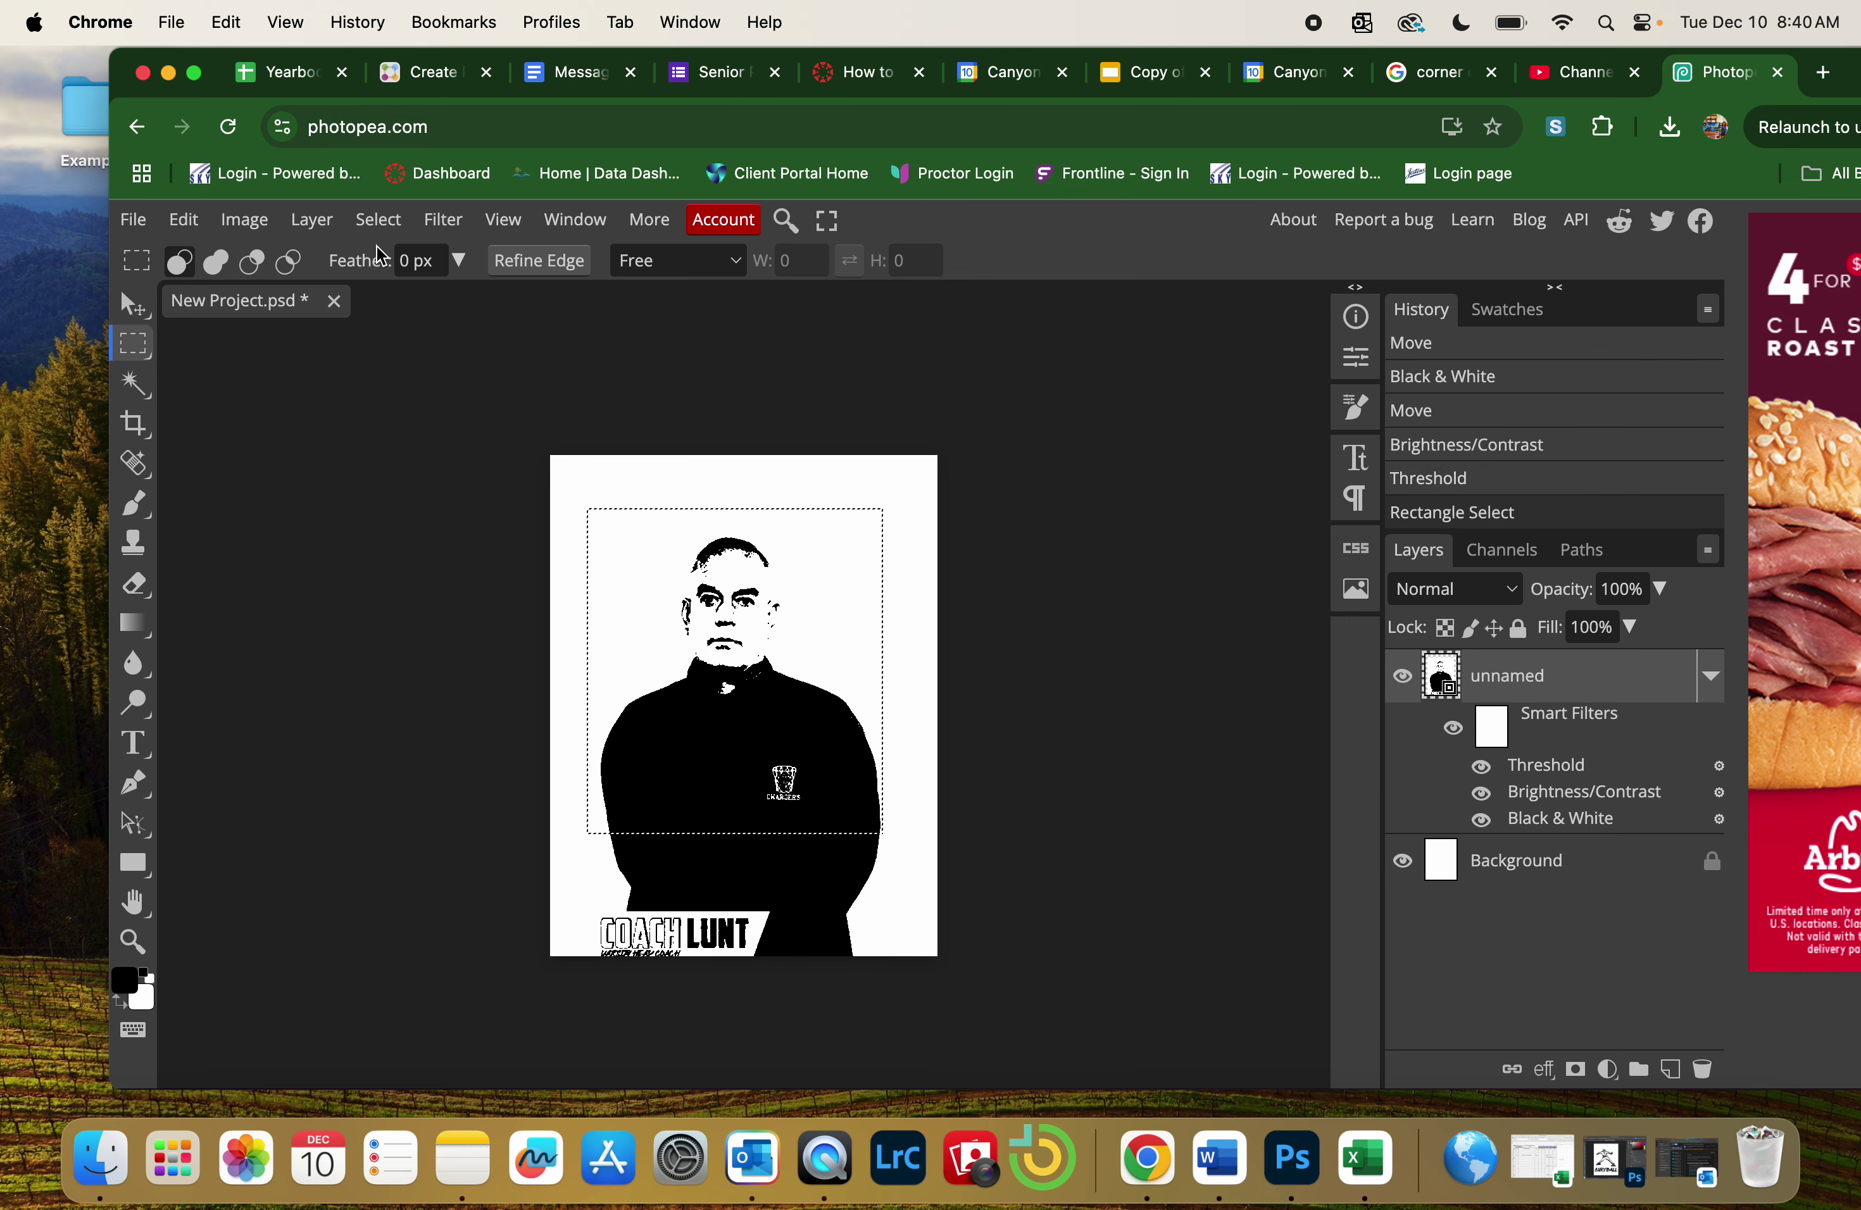
left_click(378, 219)
left_click(420, 332)
key("Delete")
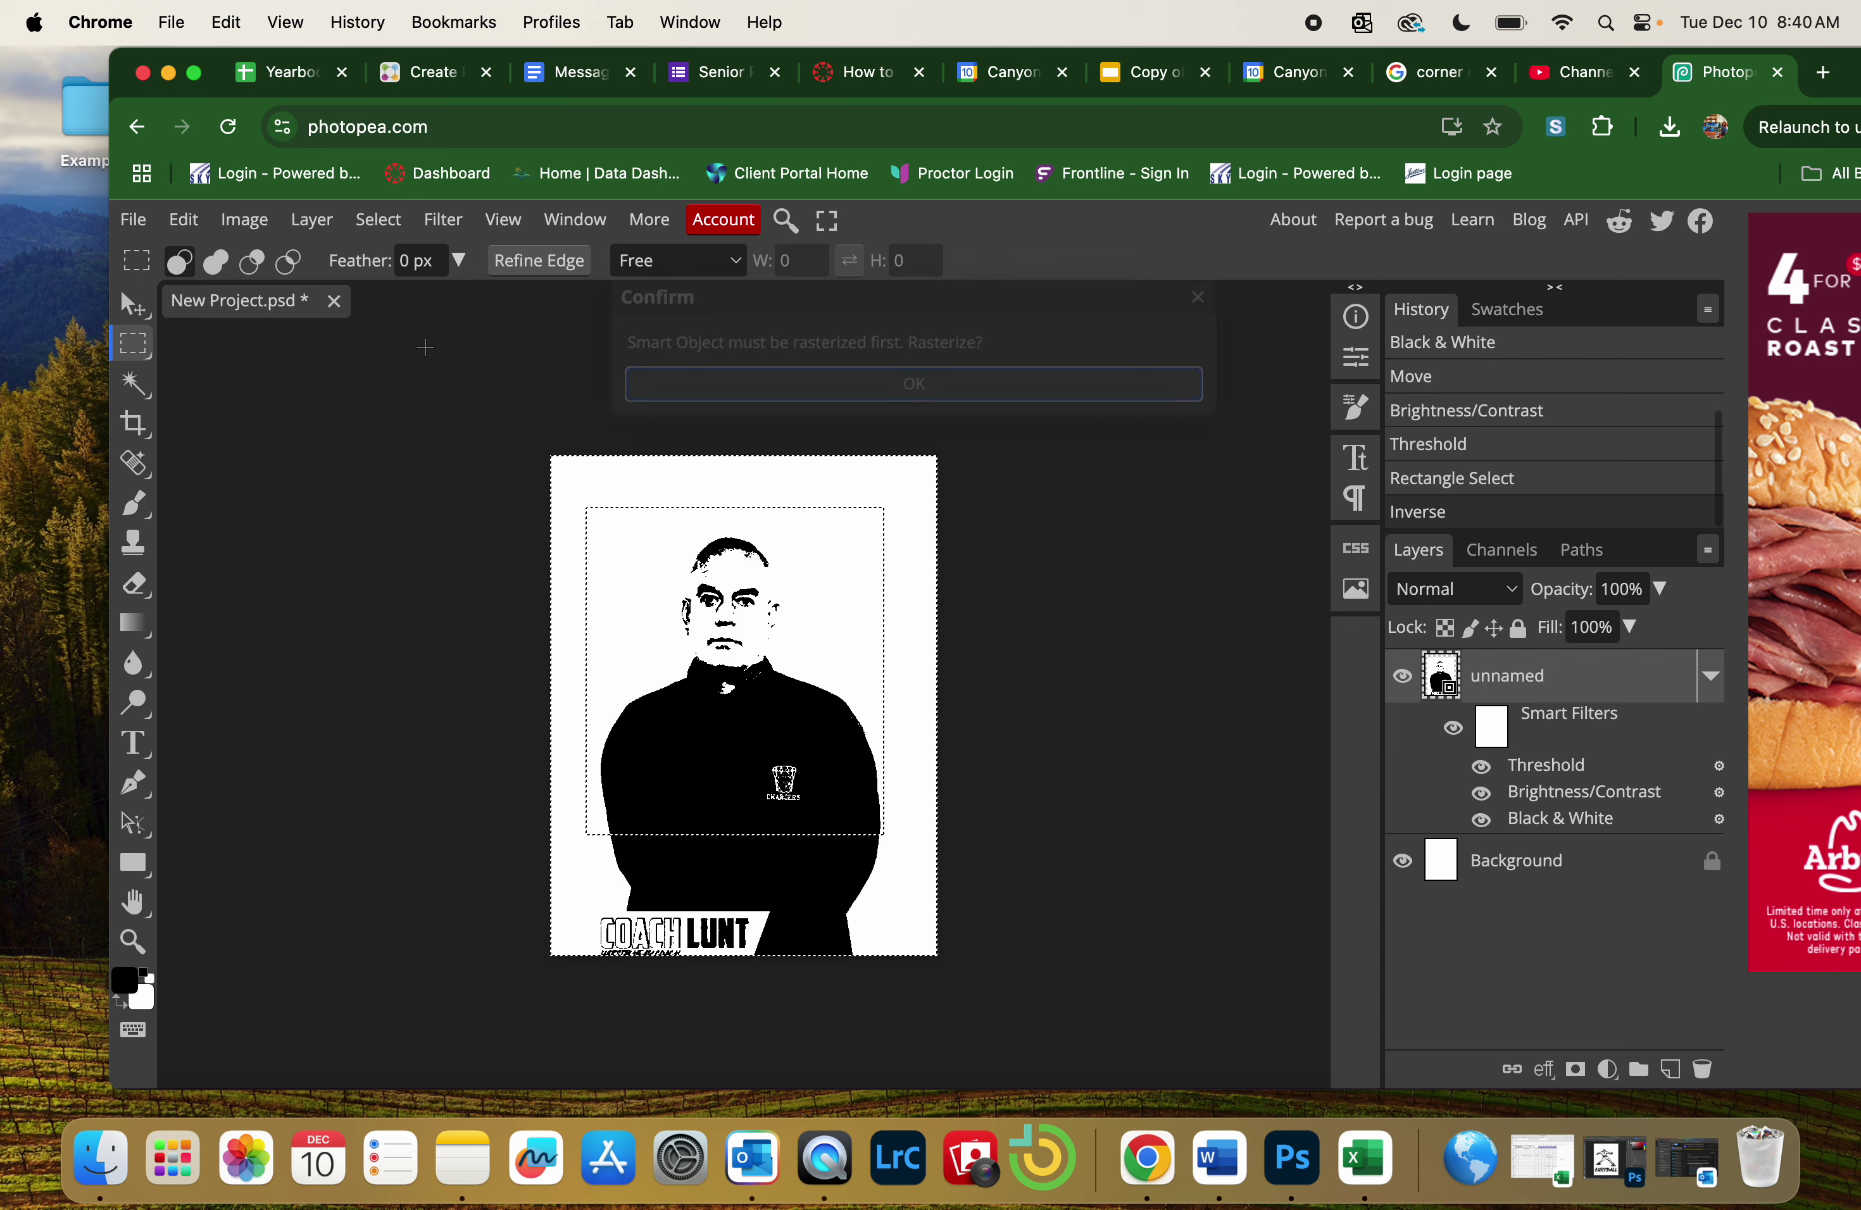
left_click(731, 385)
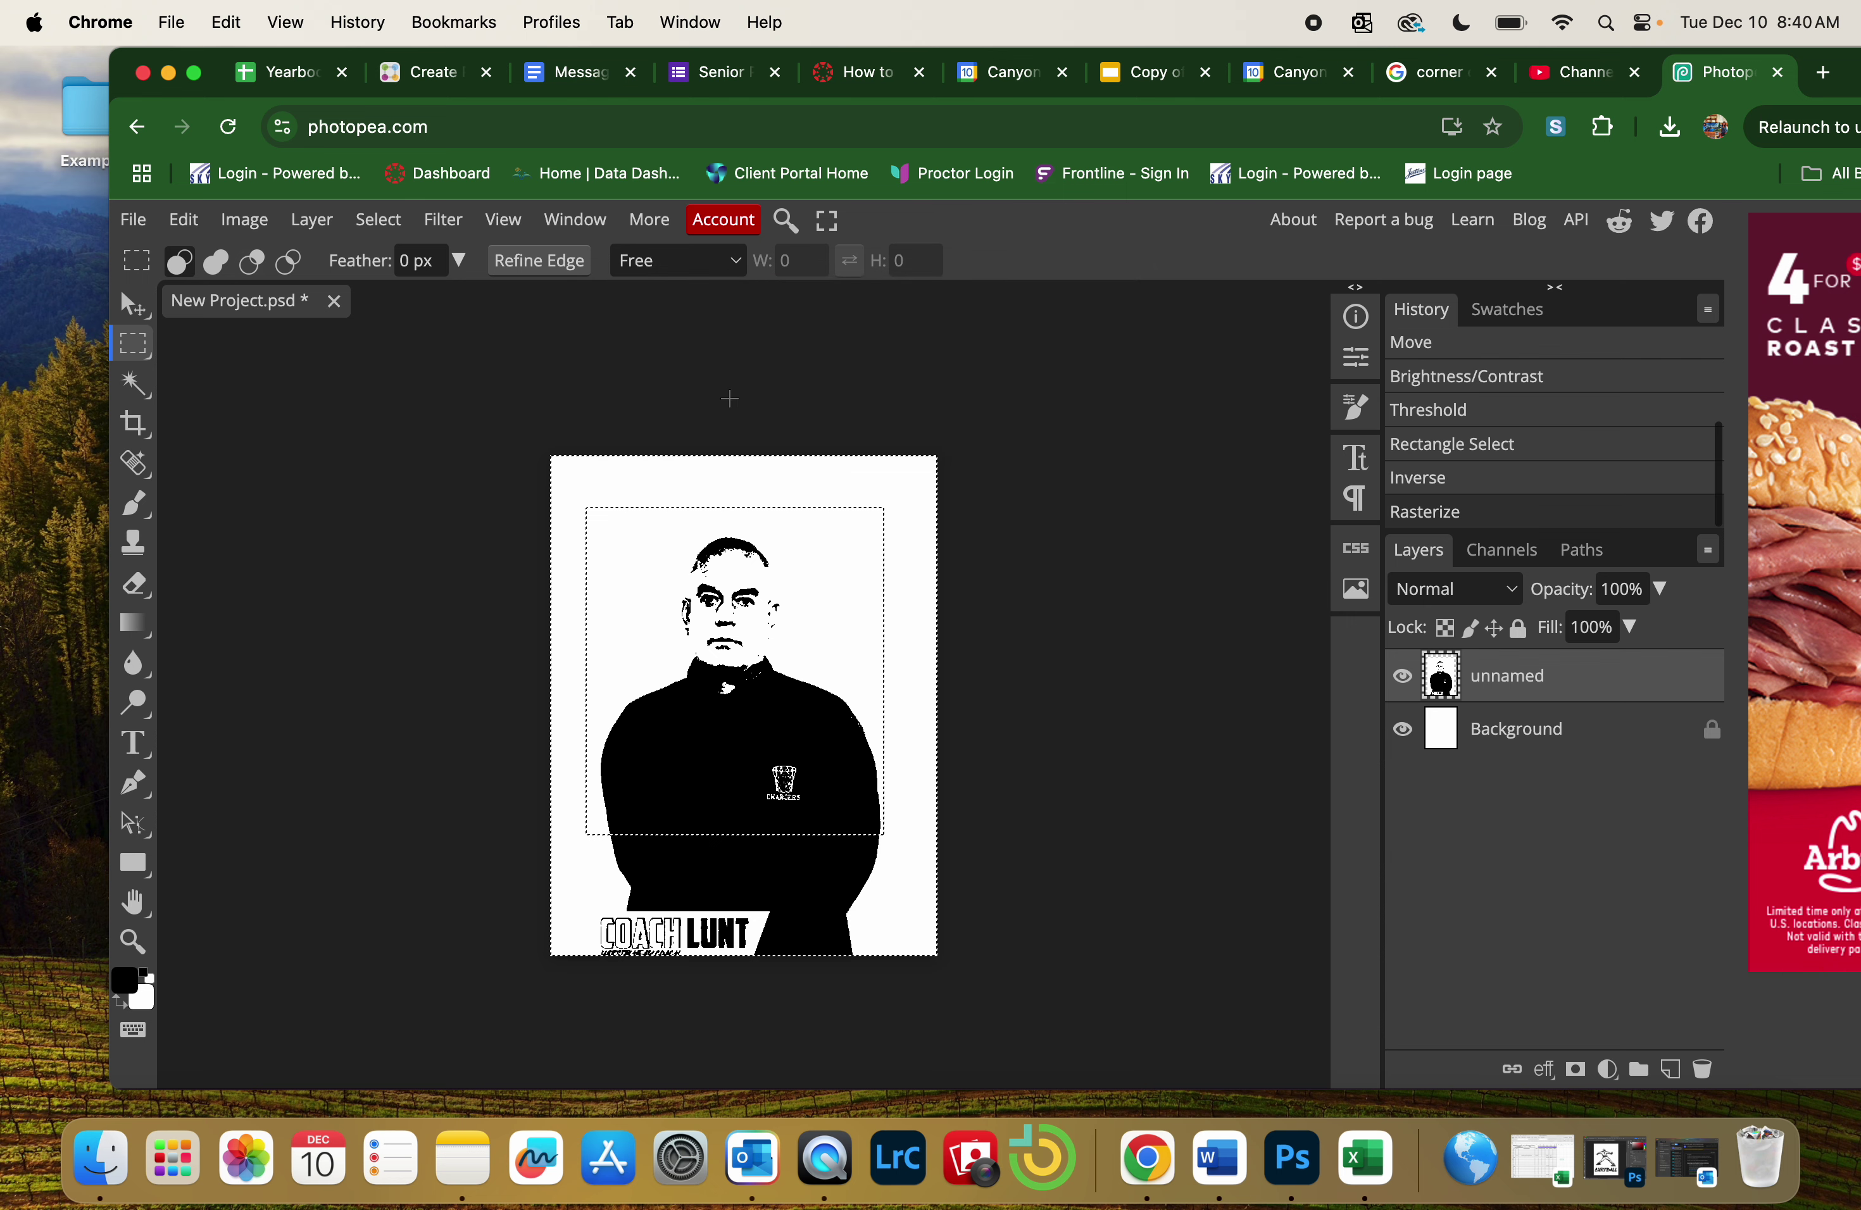
right_click(1525, 678)
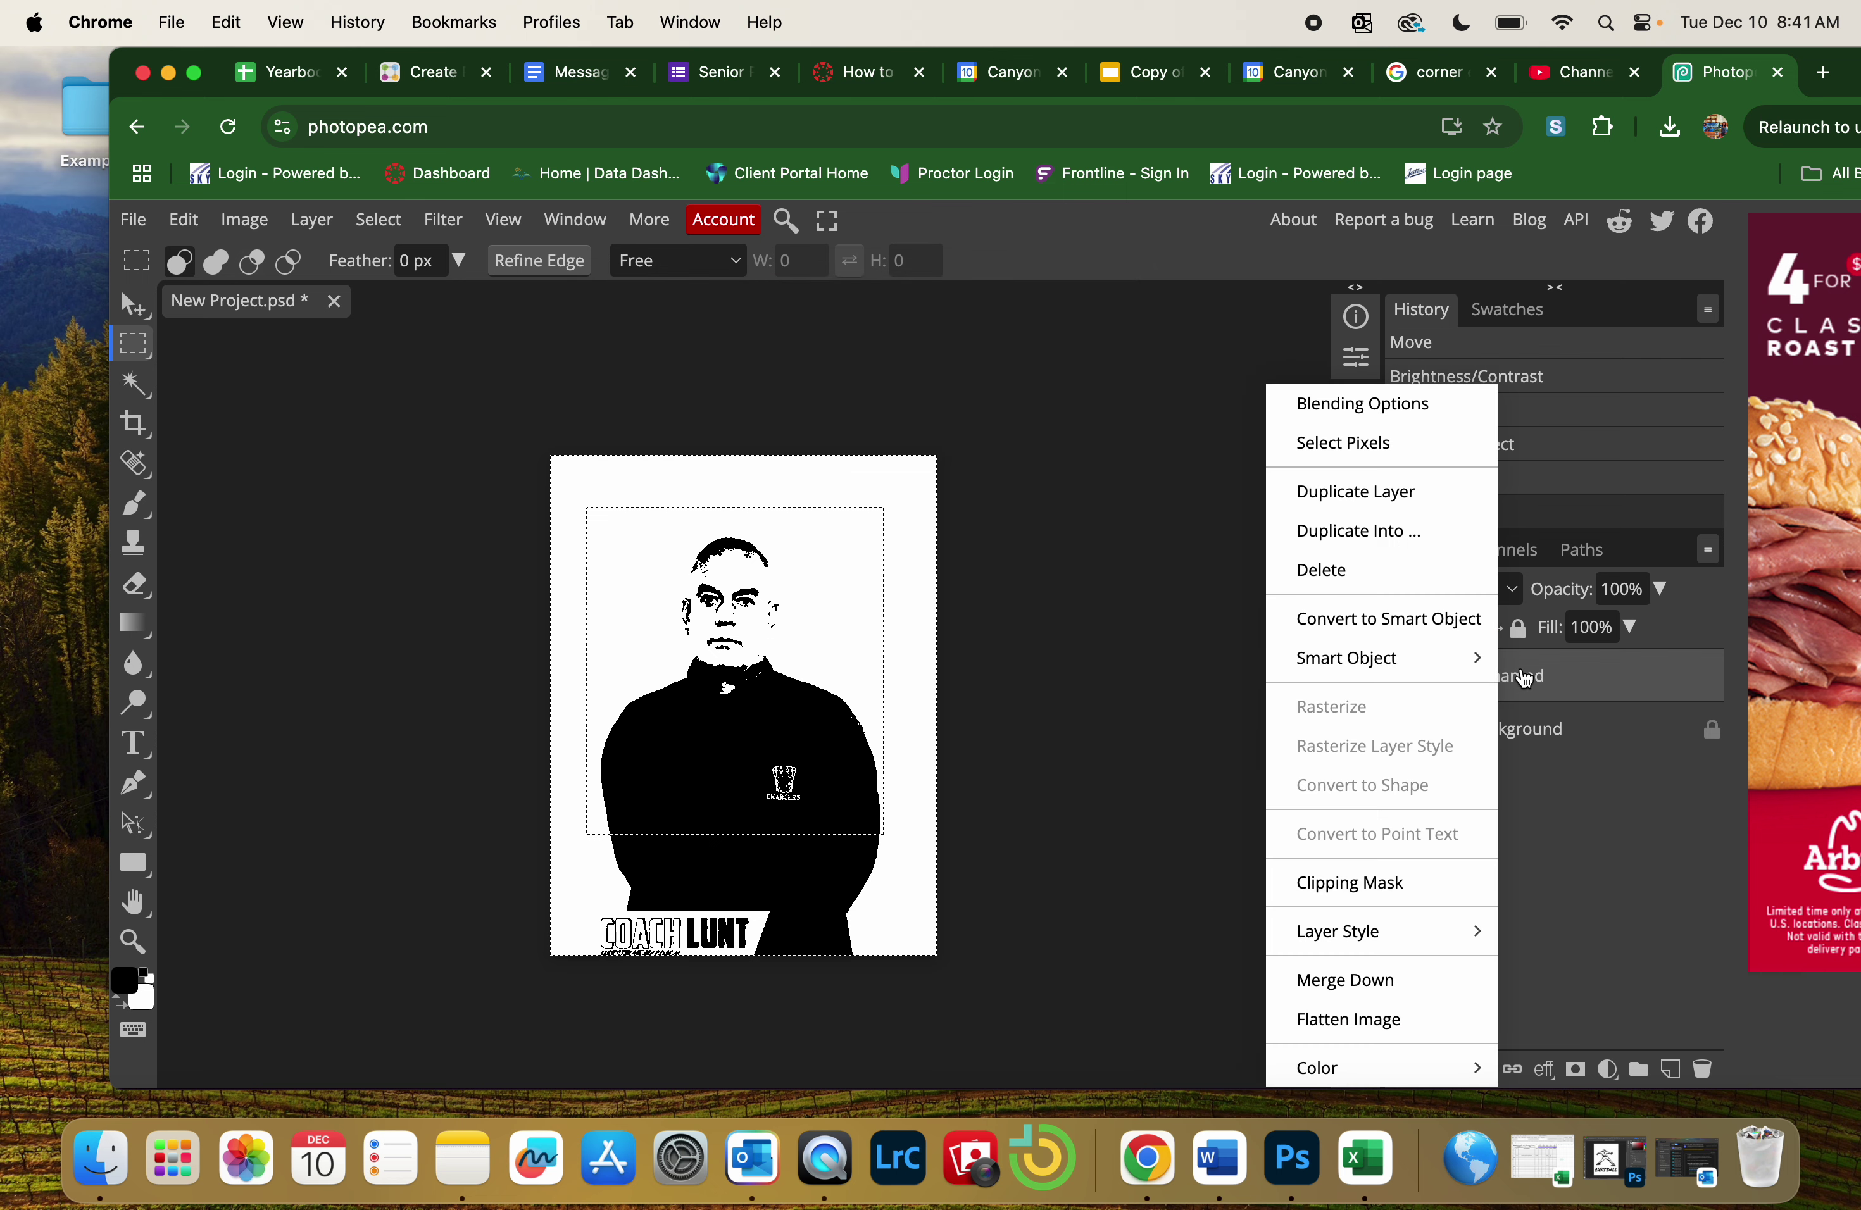
left_click(1584, 1007)
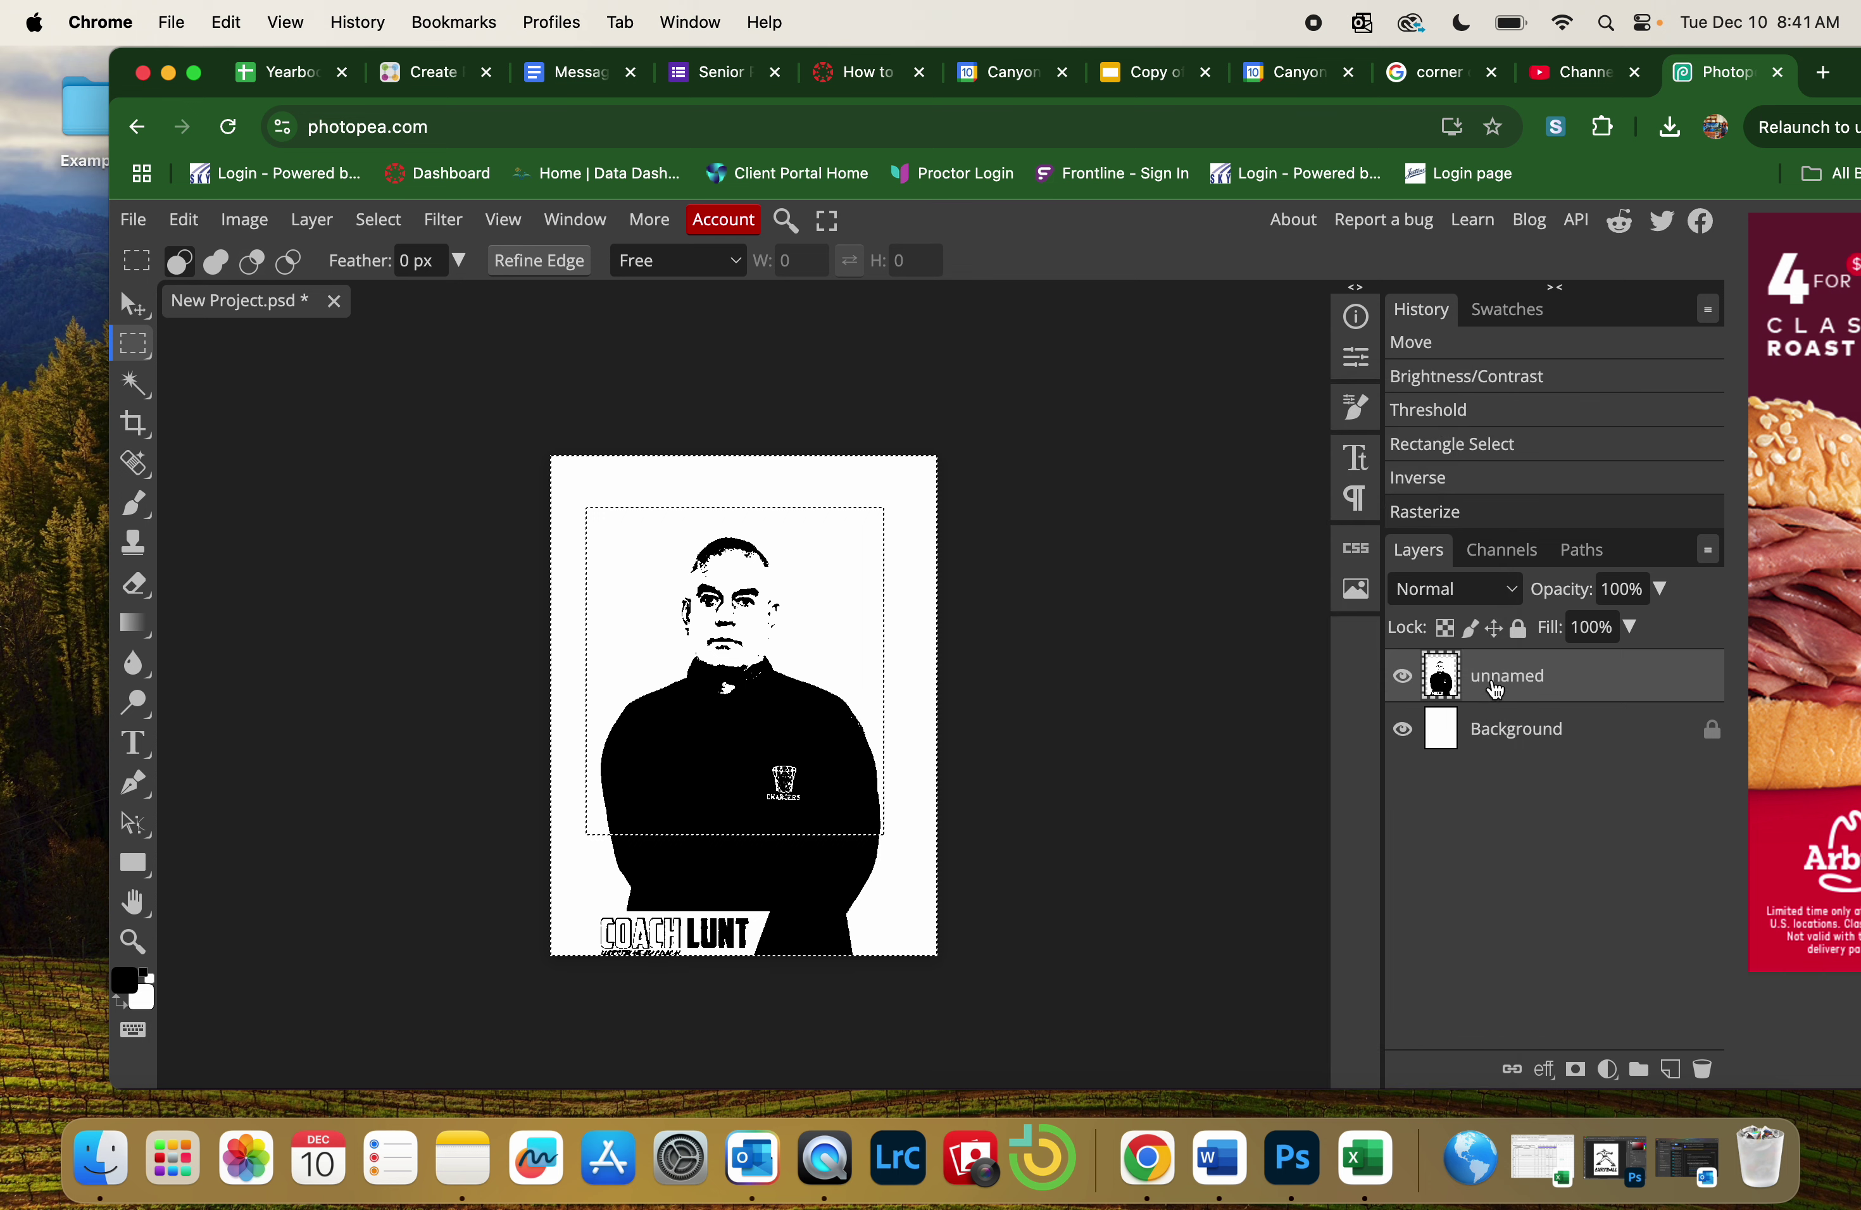
key("Delete")
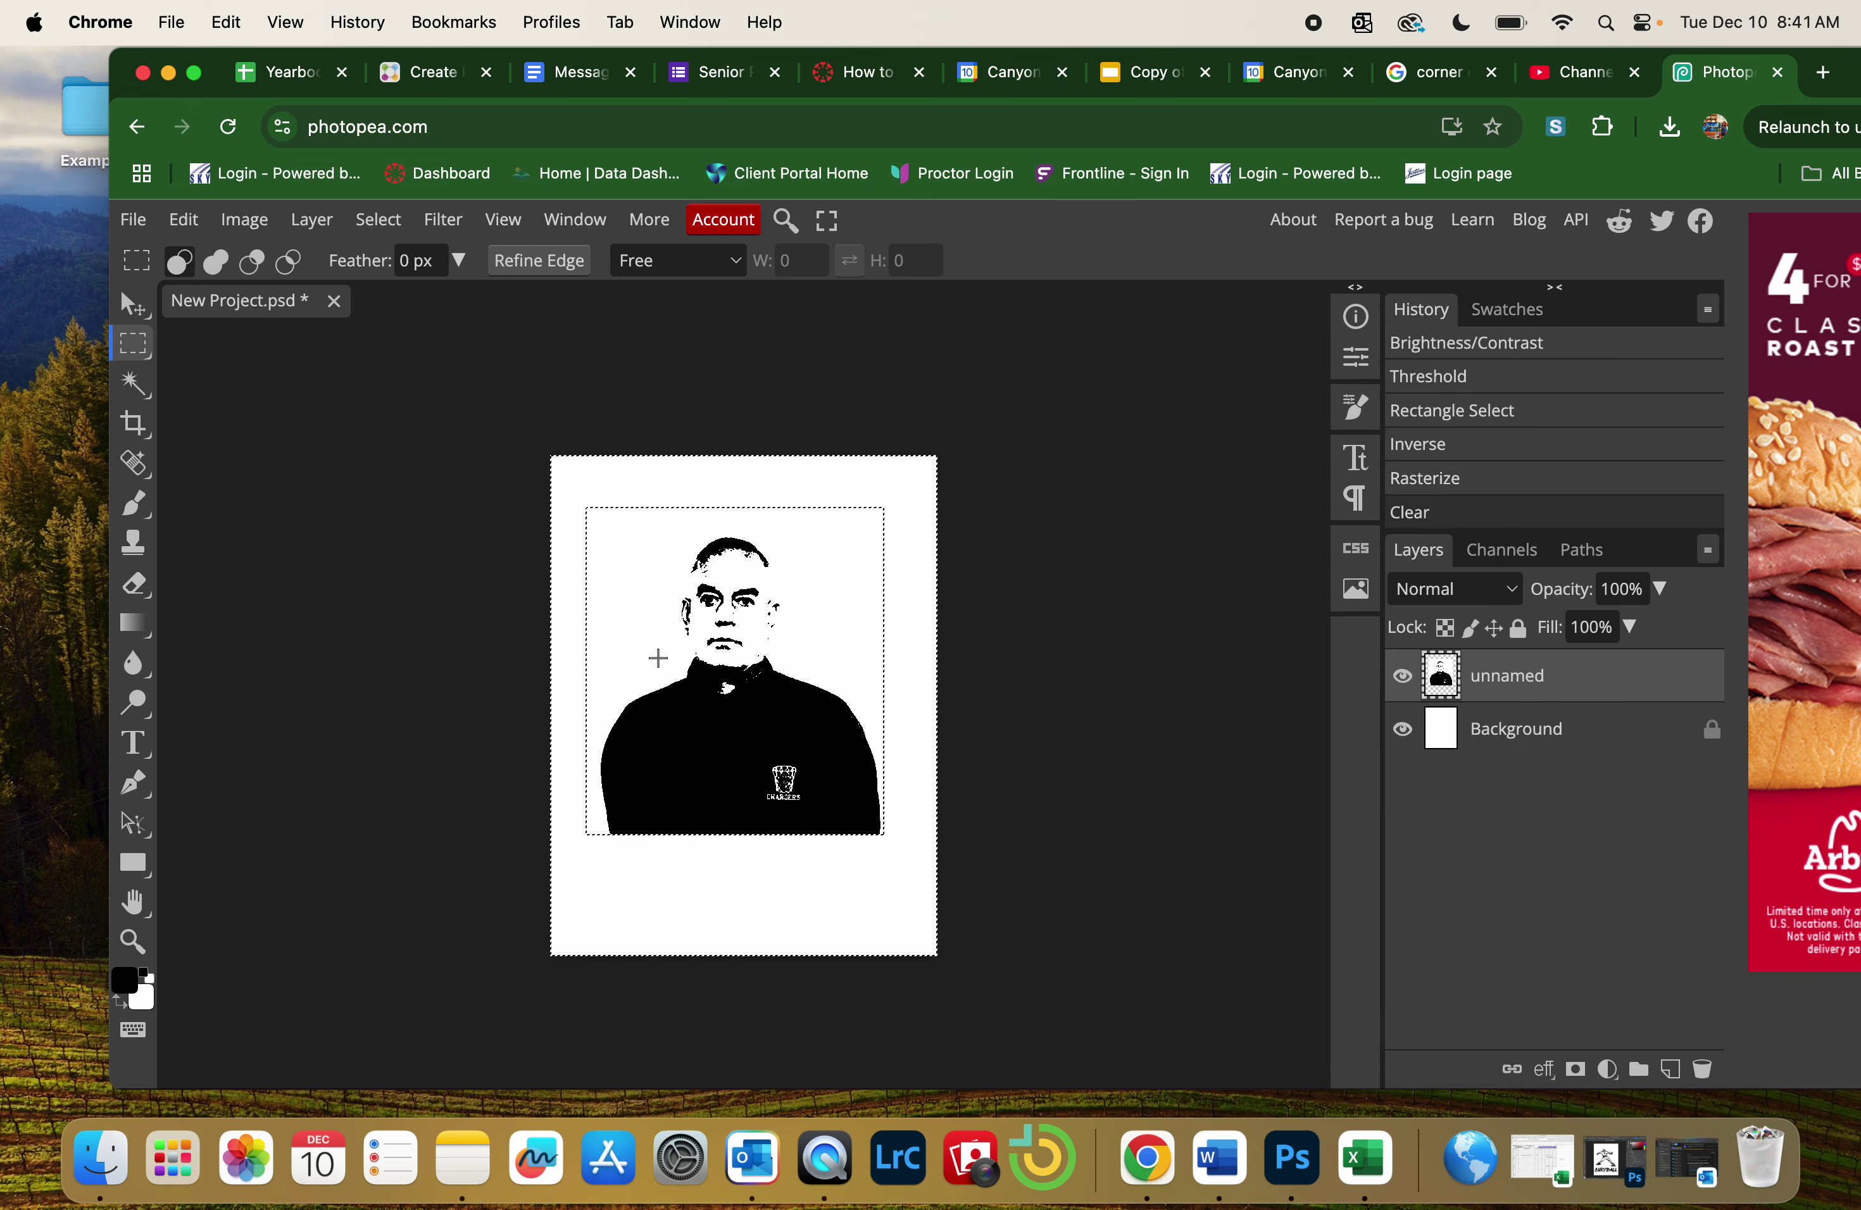
Deselect the area and move the cropped portrait slightly lower on the page
left_click(133, 306)
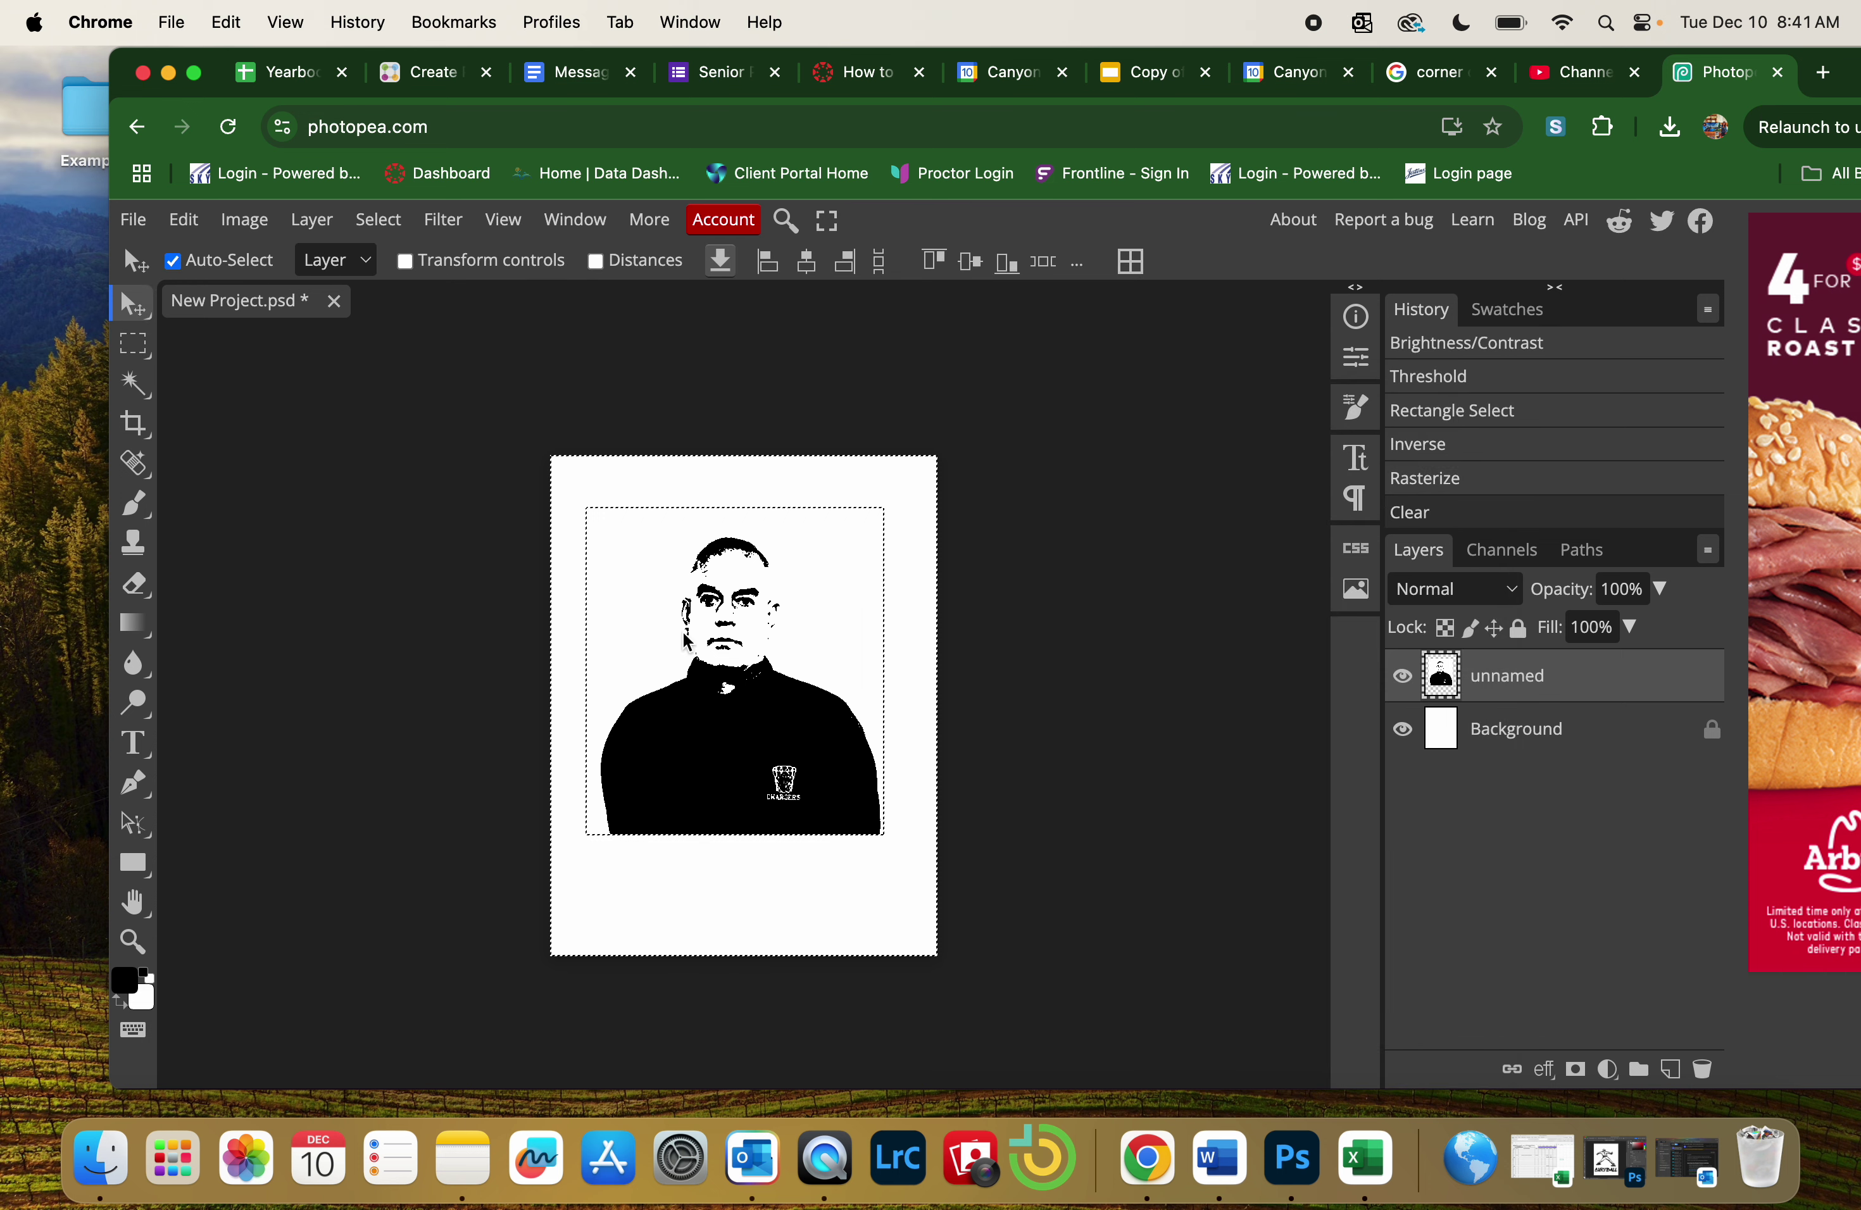
key("super+d")
left_click_drag(722, 684, 731, 709)
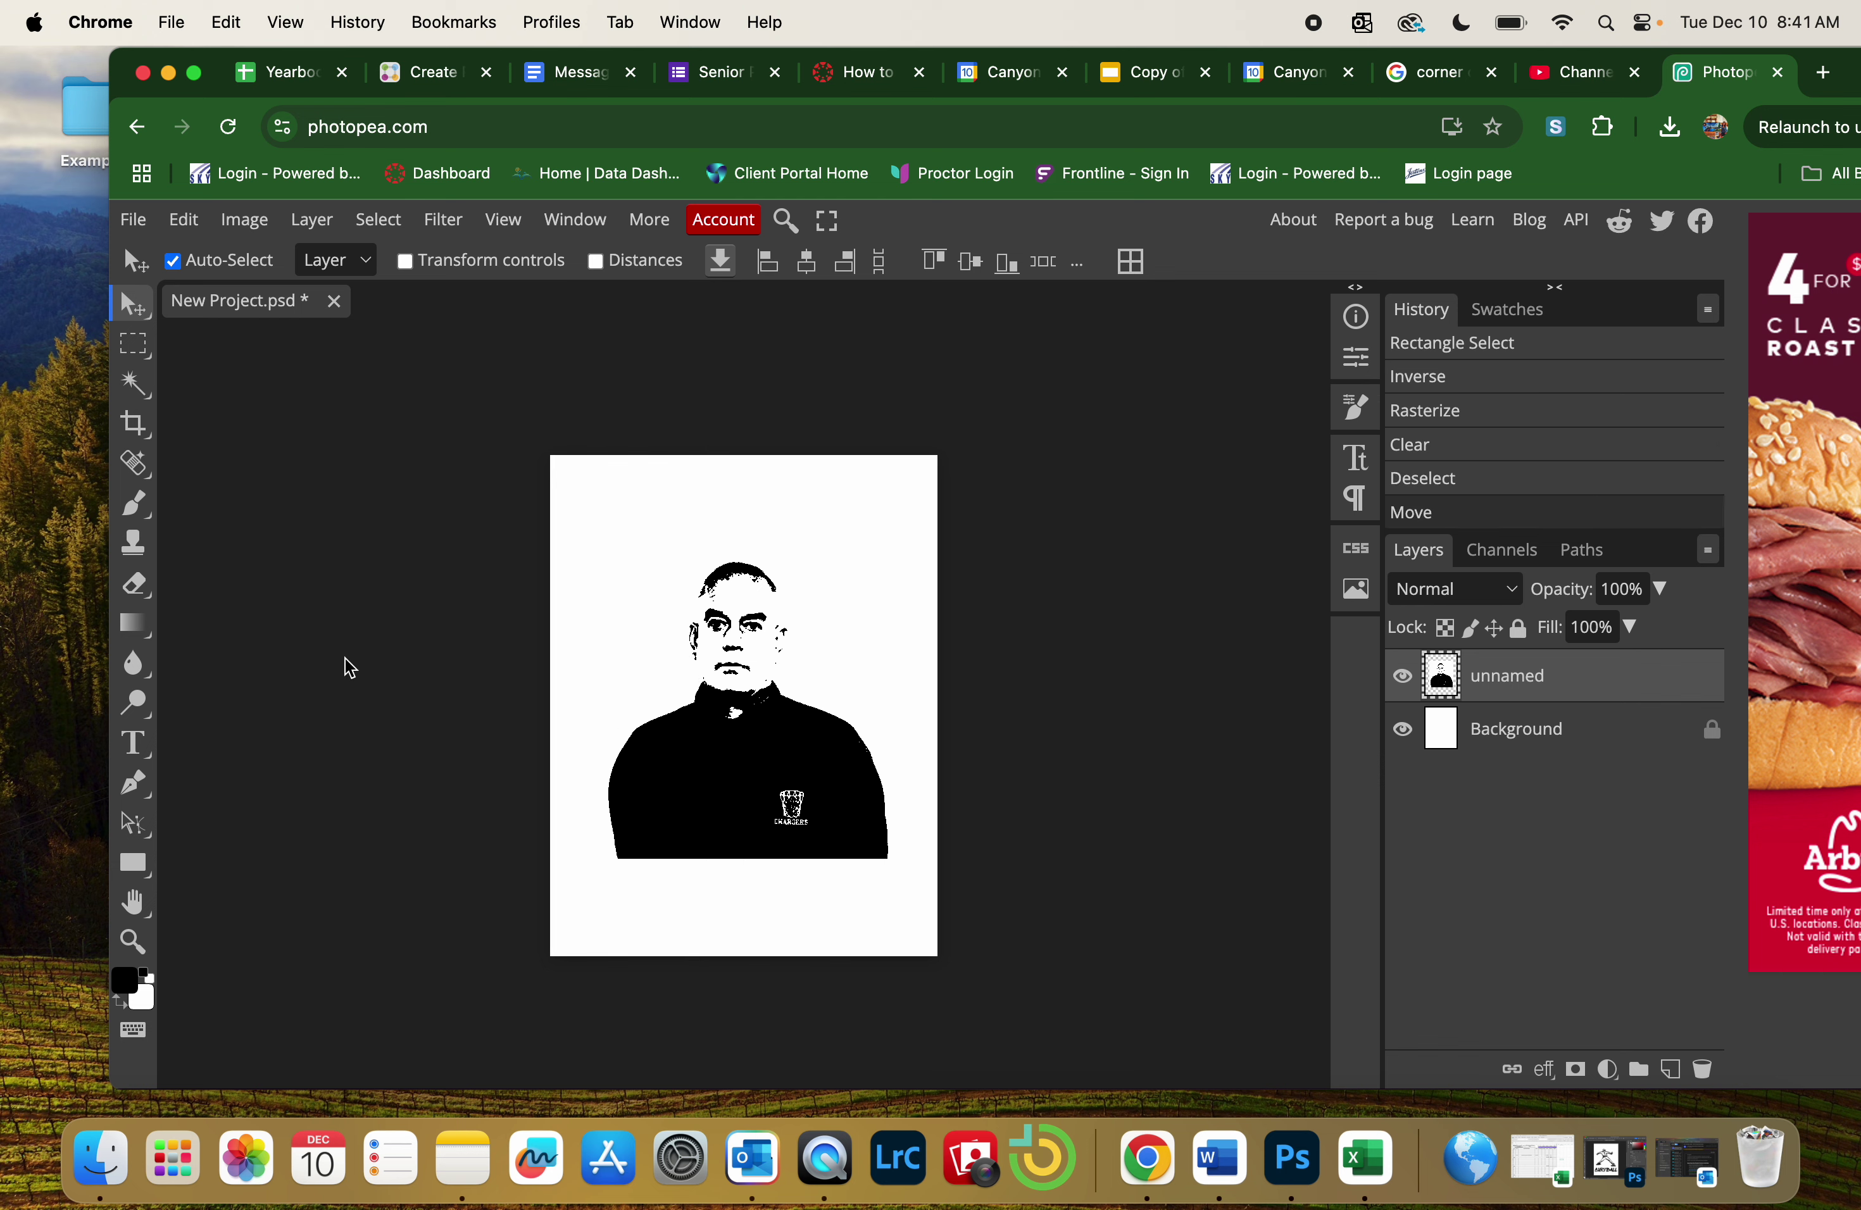
Add a text box below the portrait with the person's last name in Dela Gothic One at 80 px
left_click(132, 744)
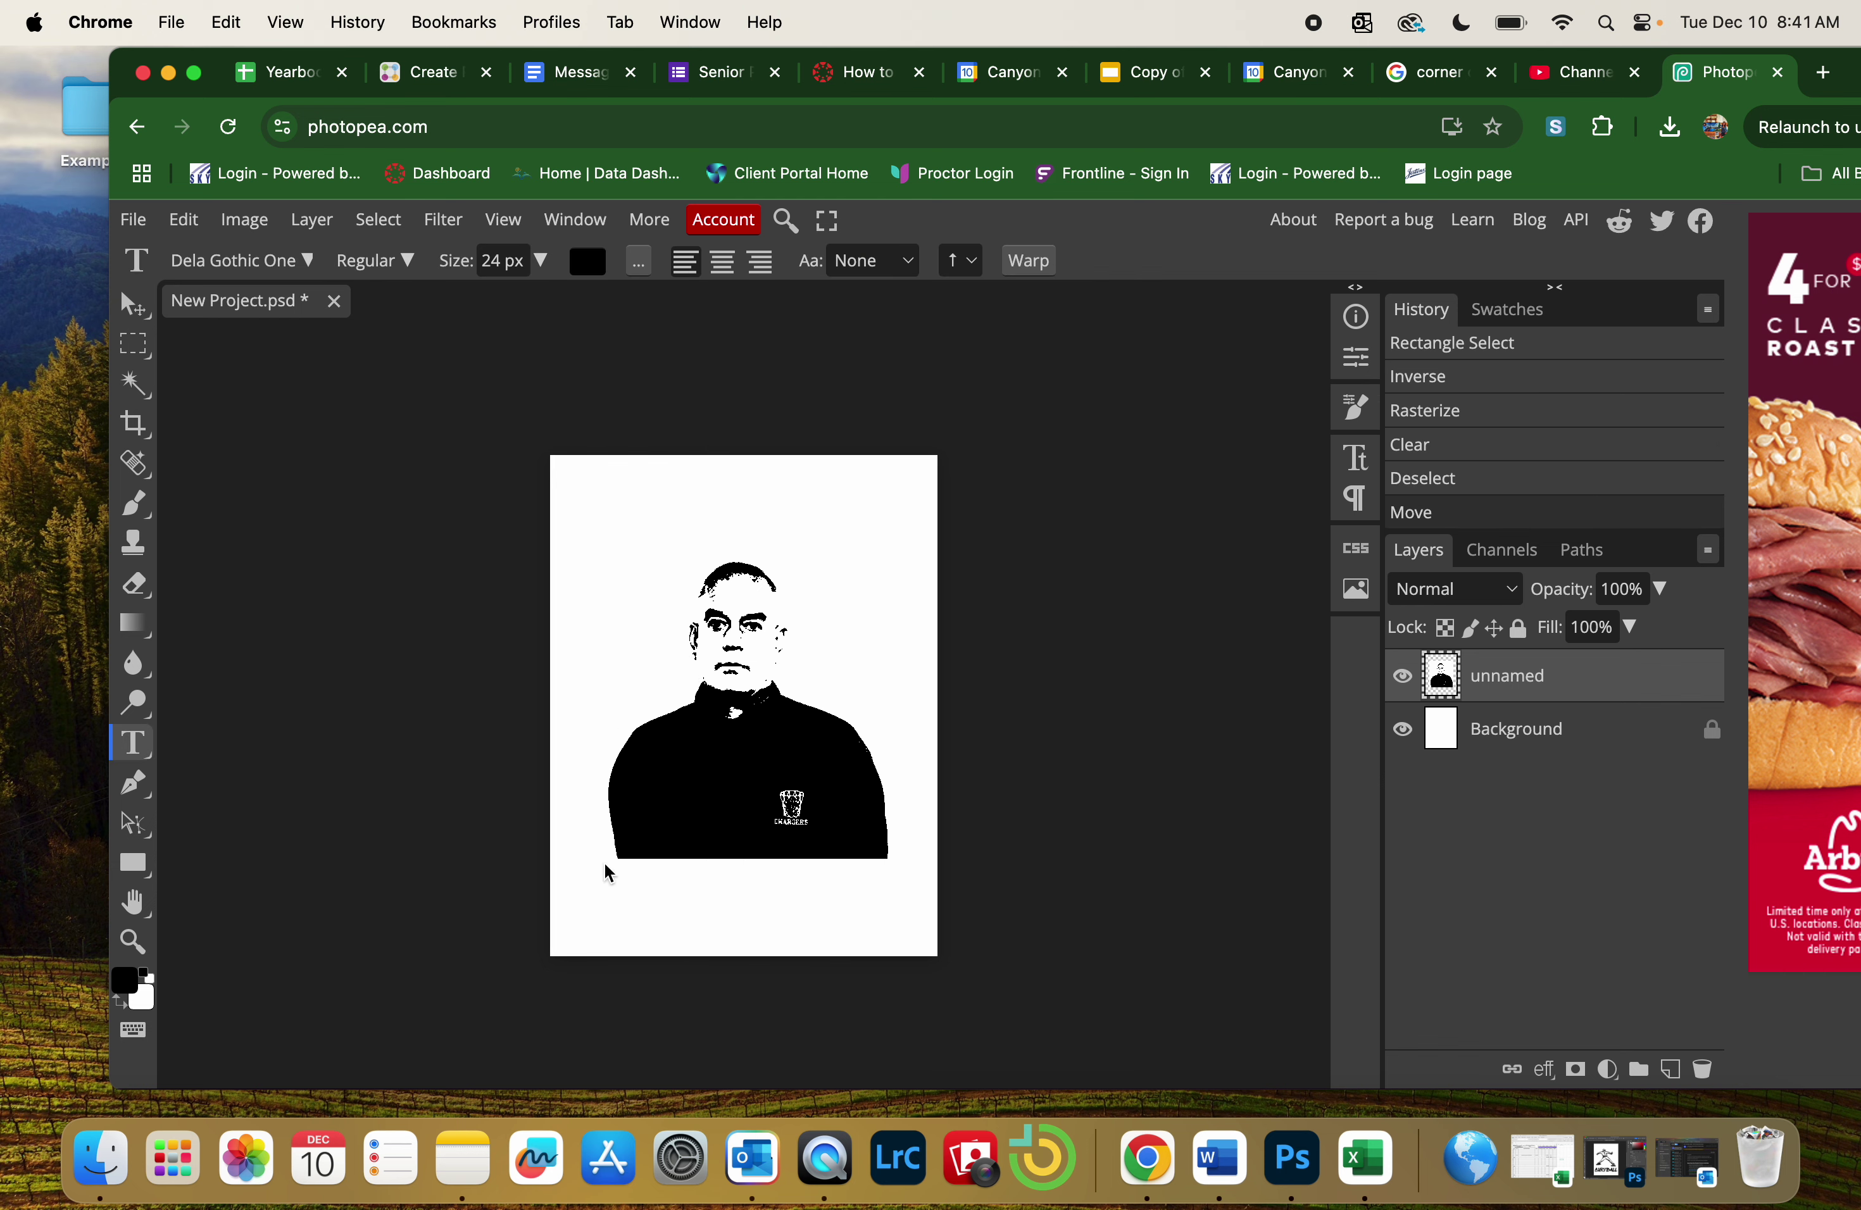
left_click_drag(605, 864, 875, 927)
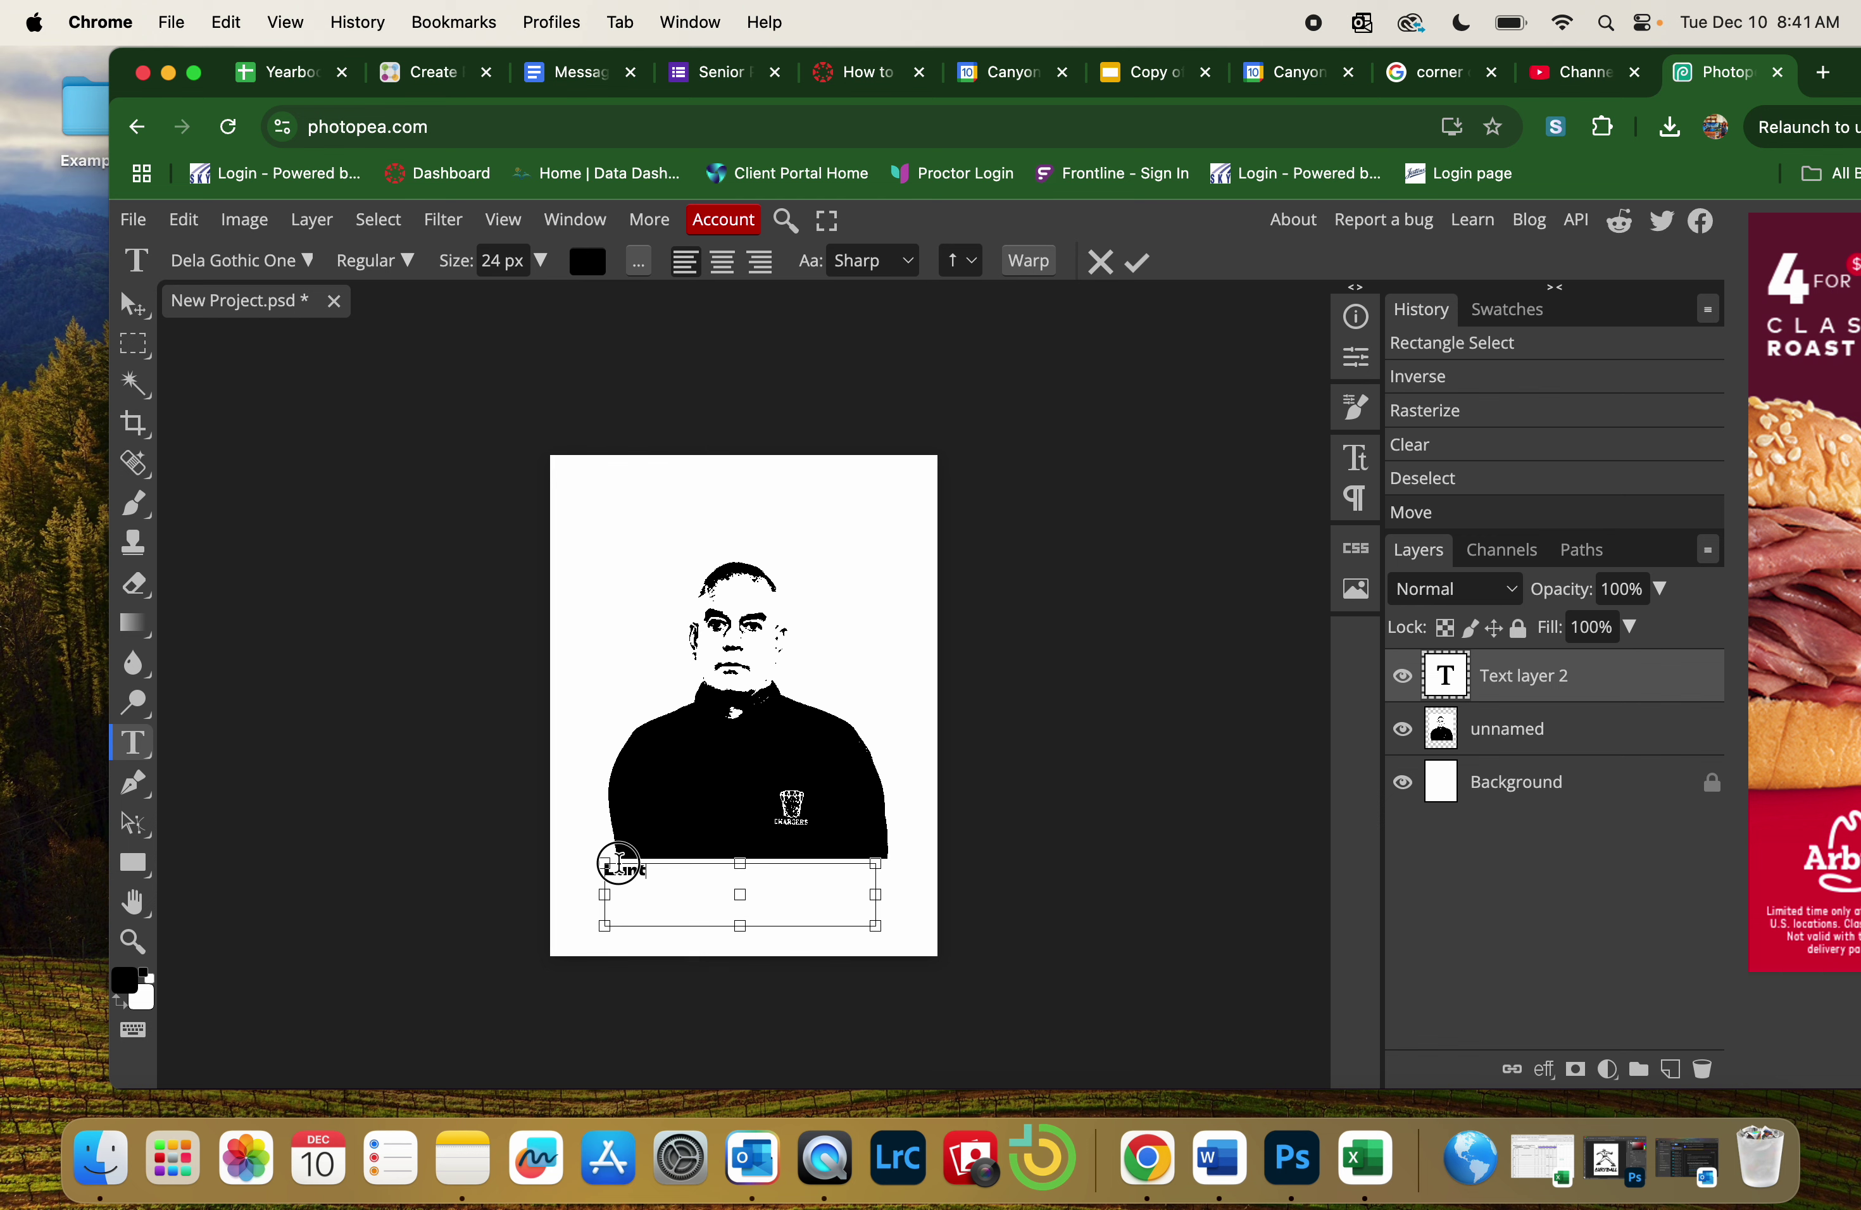
left_click_drag(605, 865, 613, 870)
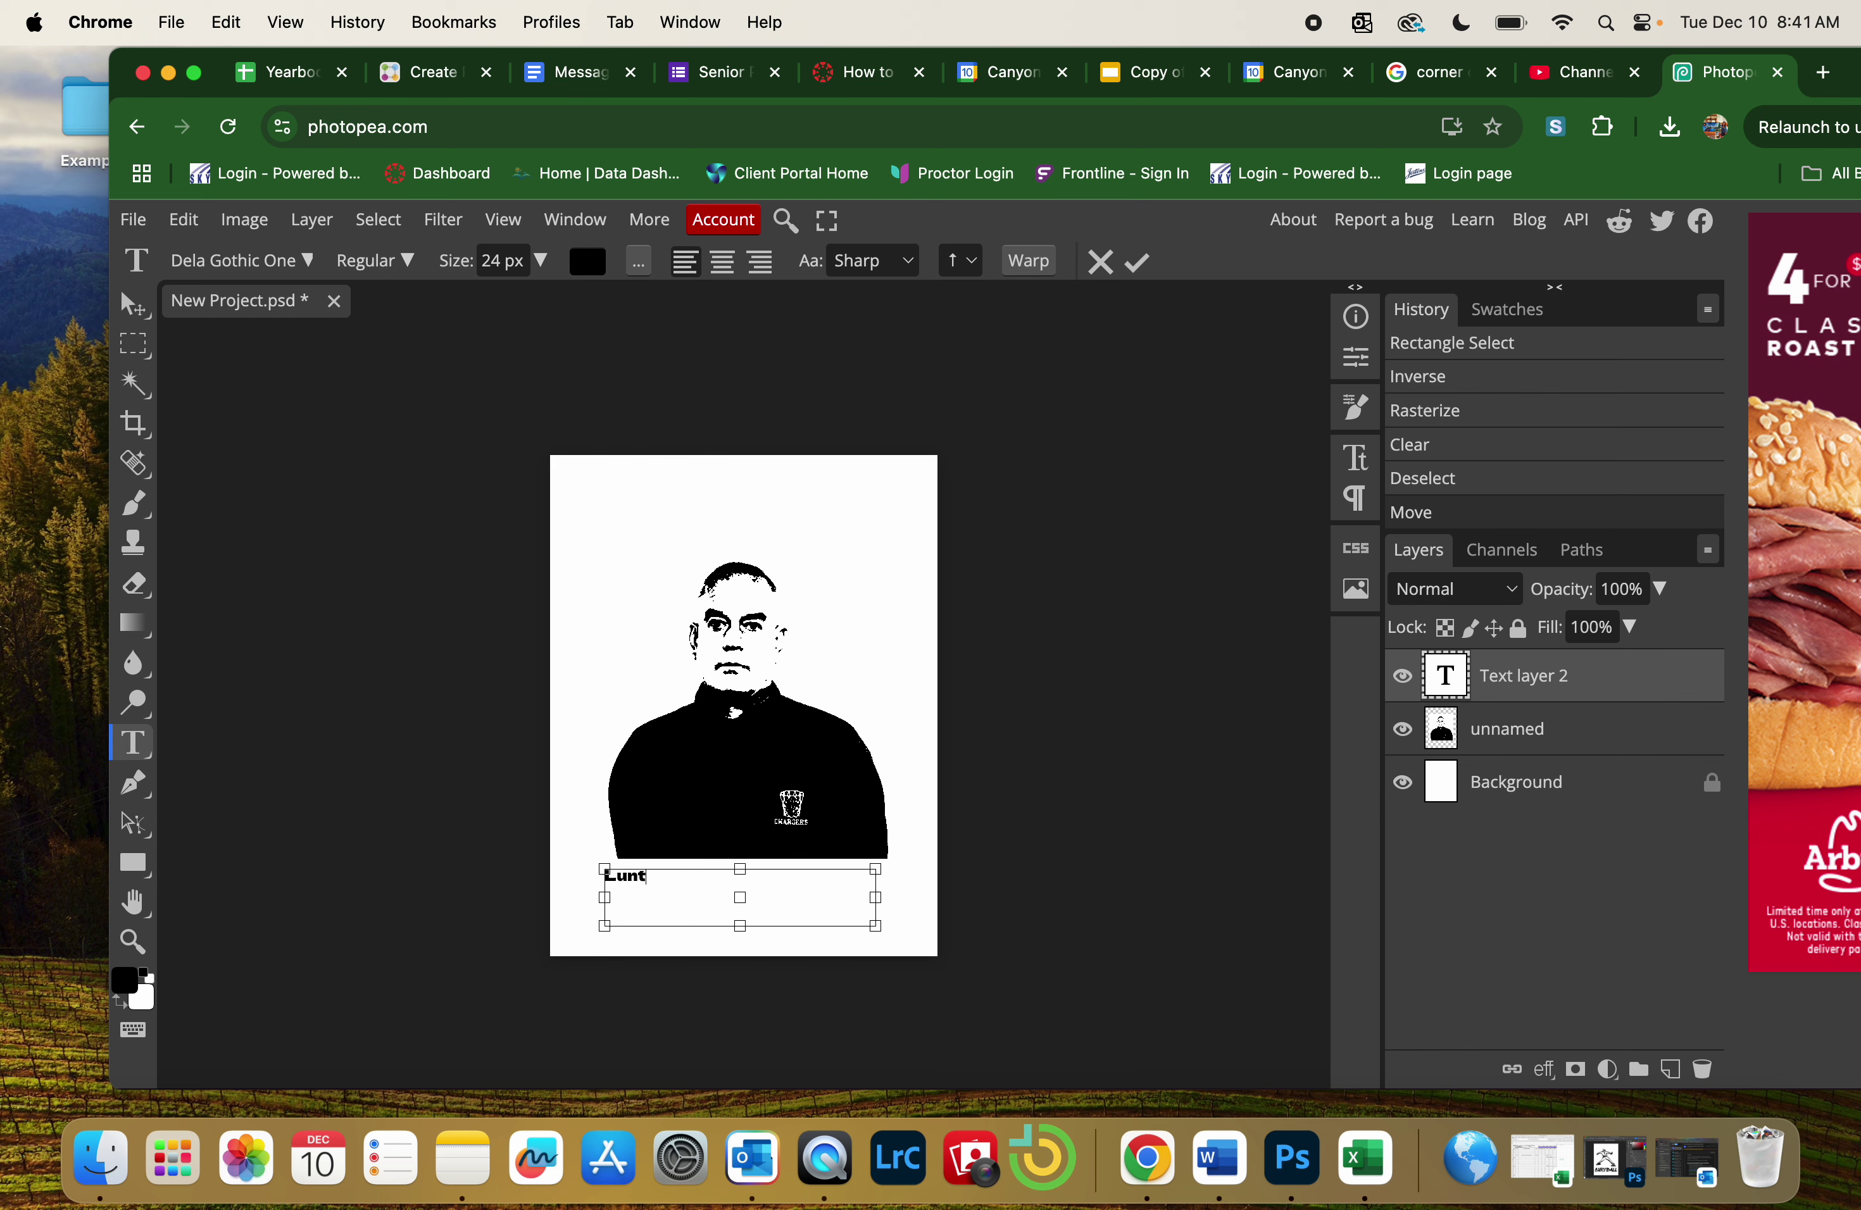
key("super+a")
left_click(541, 260)
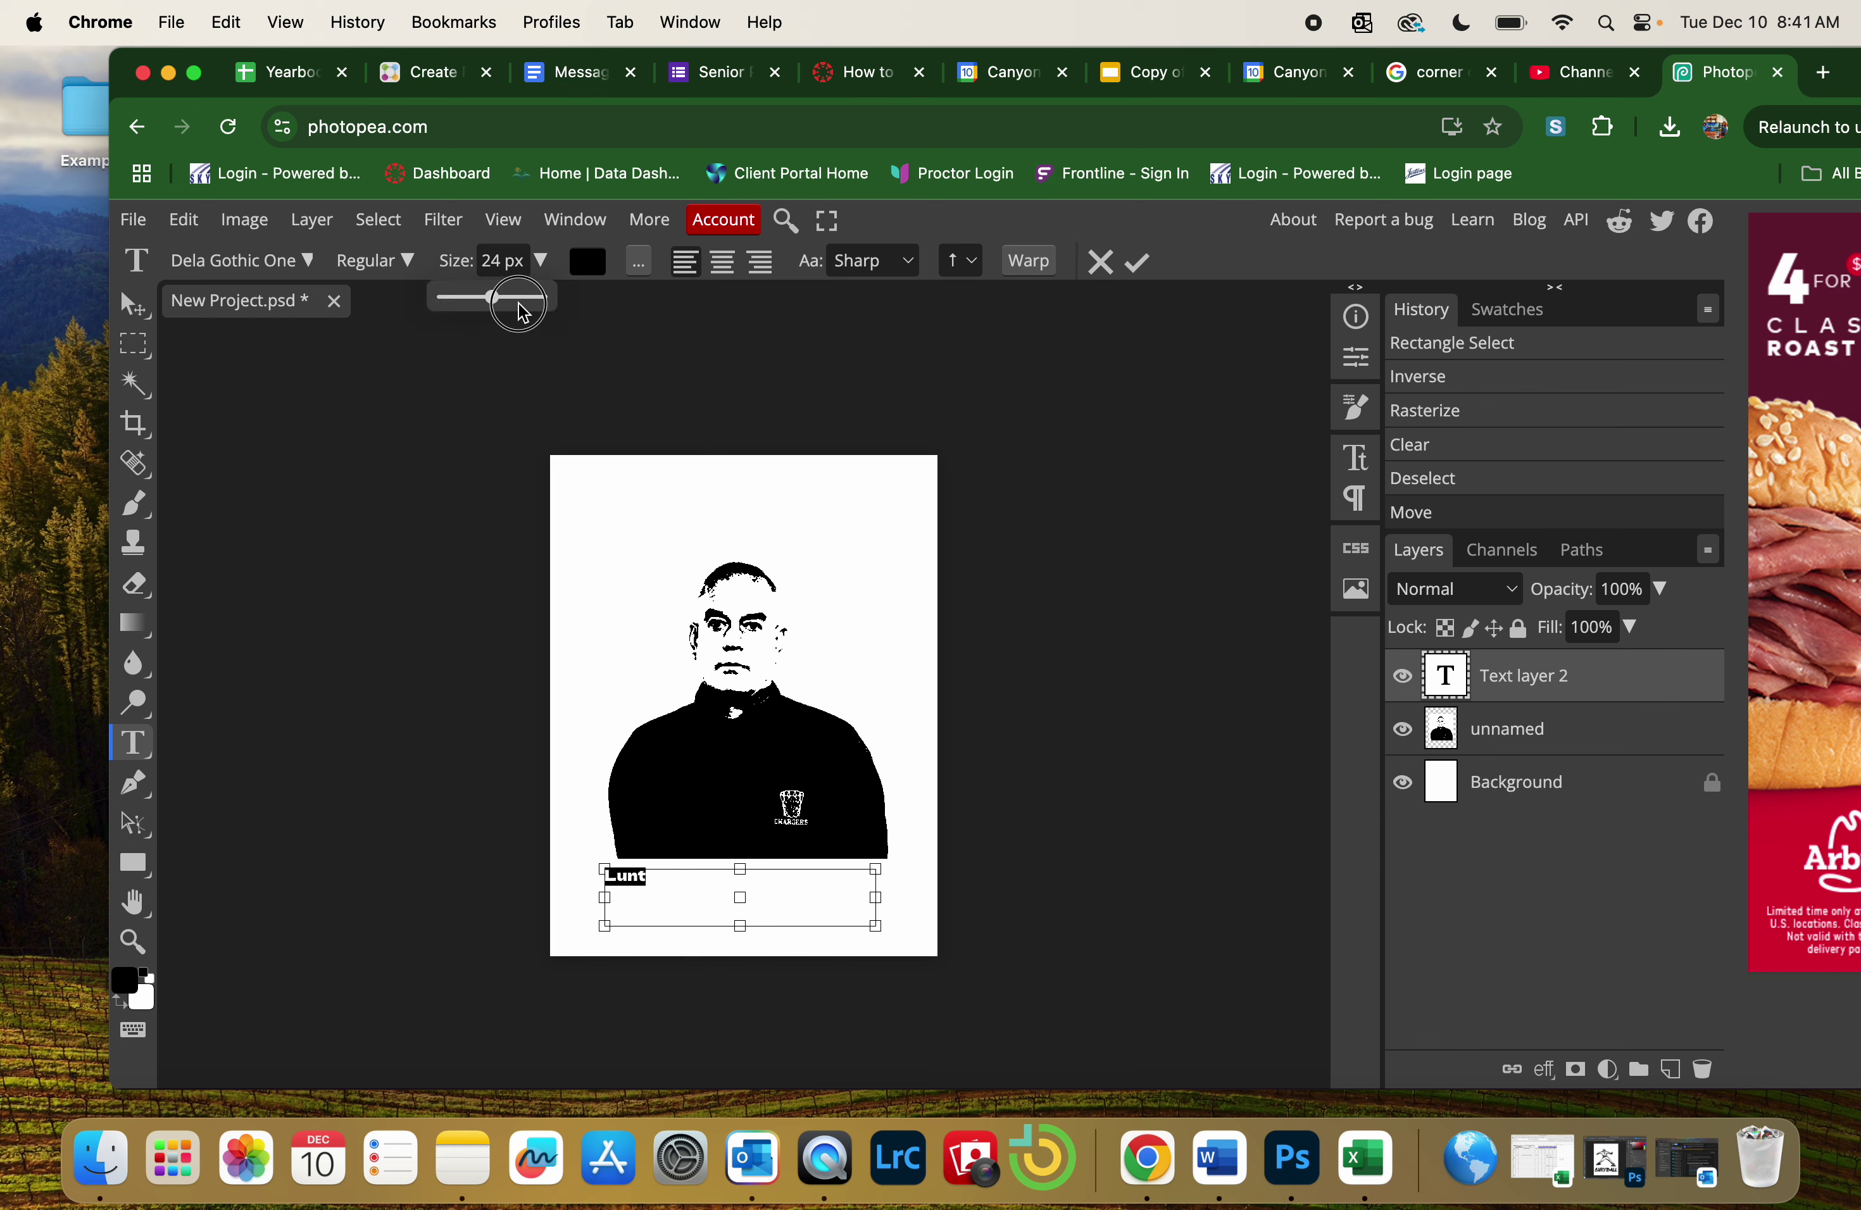
left_click_drag(490, 303, 520, 315)
left_click(1138, 261)
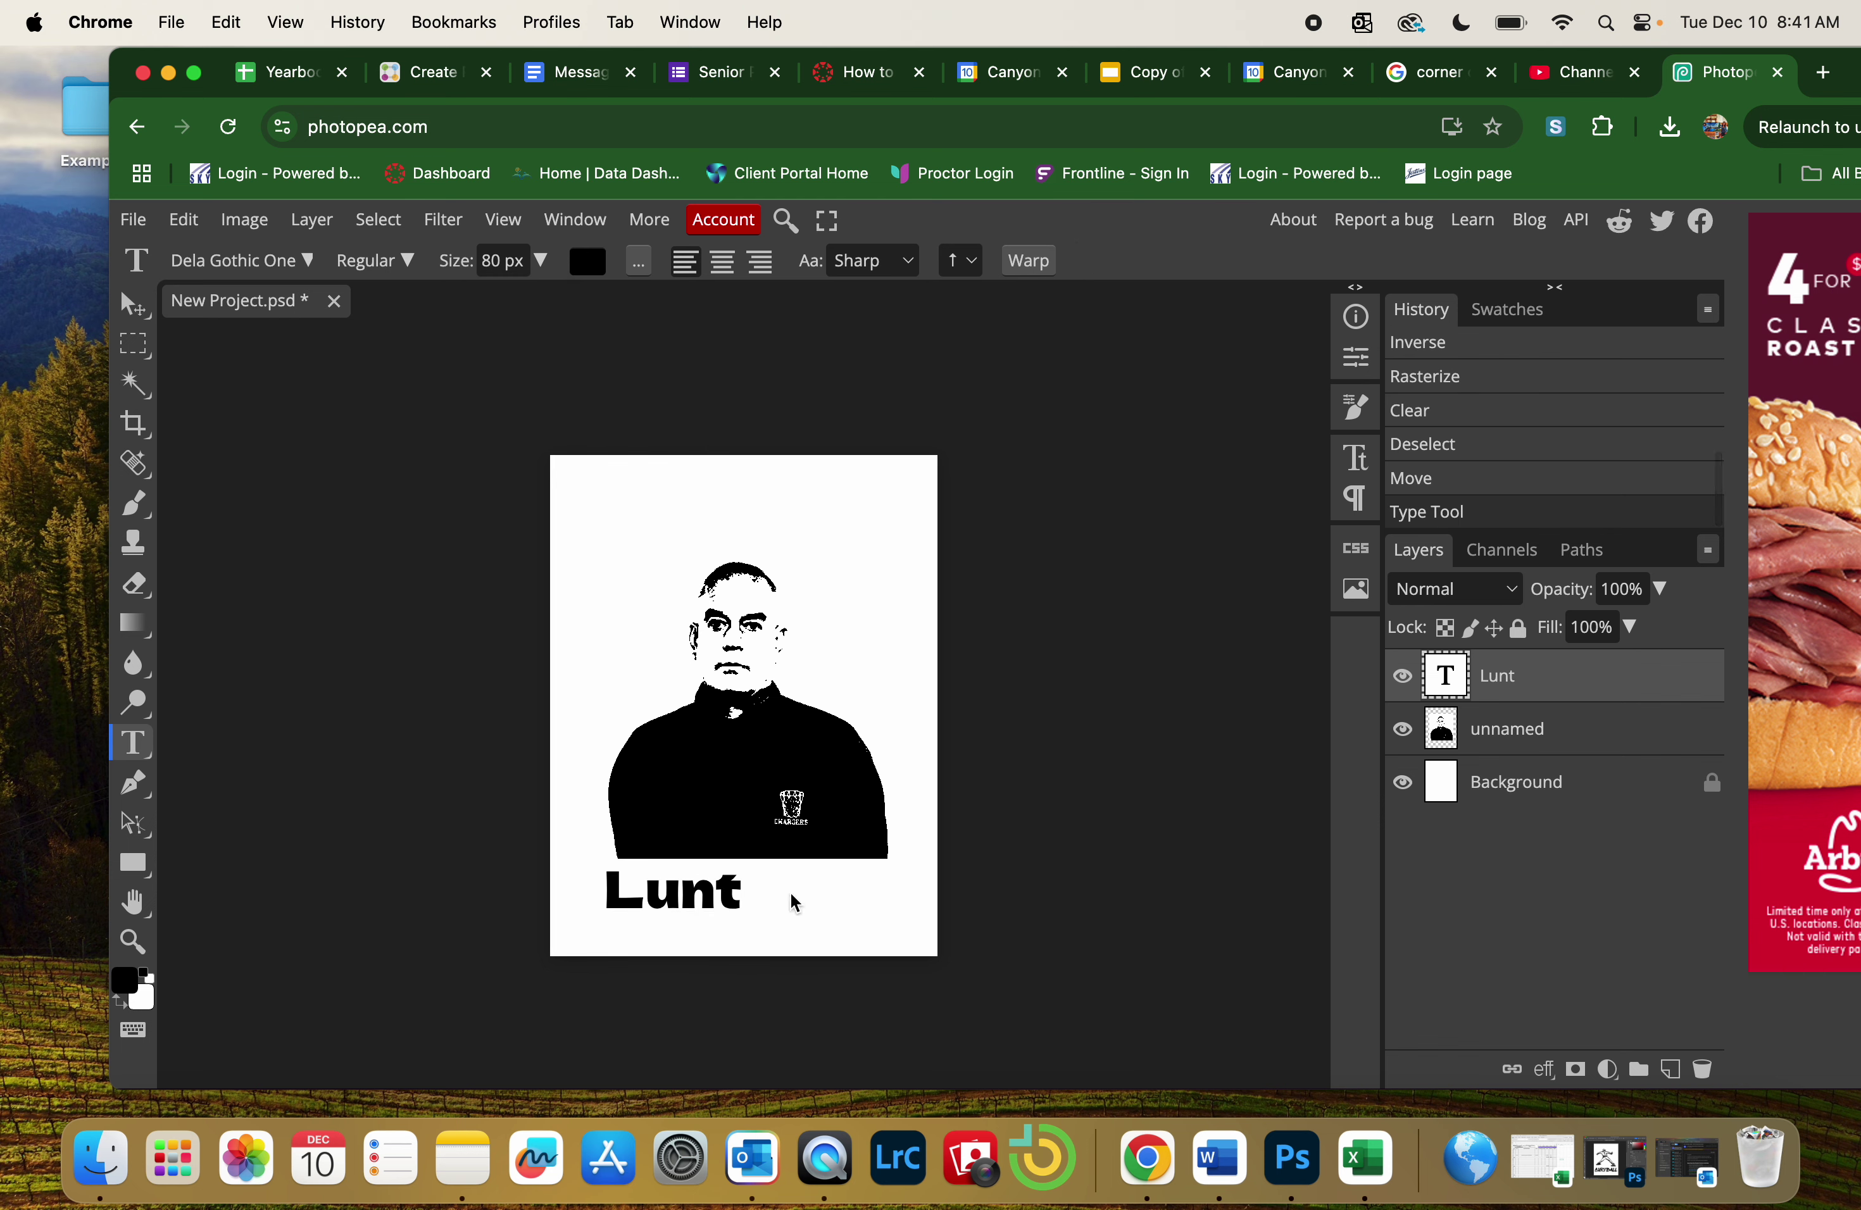
Move the name text so it sits centred directly beneath the portrait, and check the result up close
key("v")
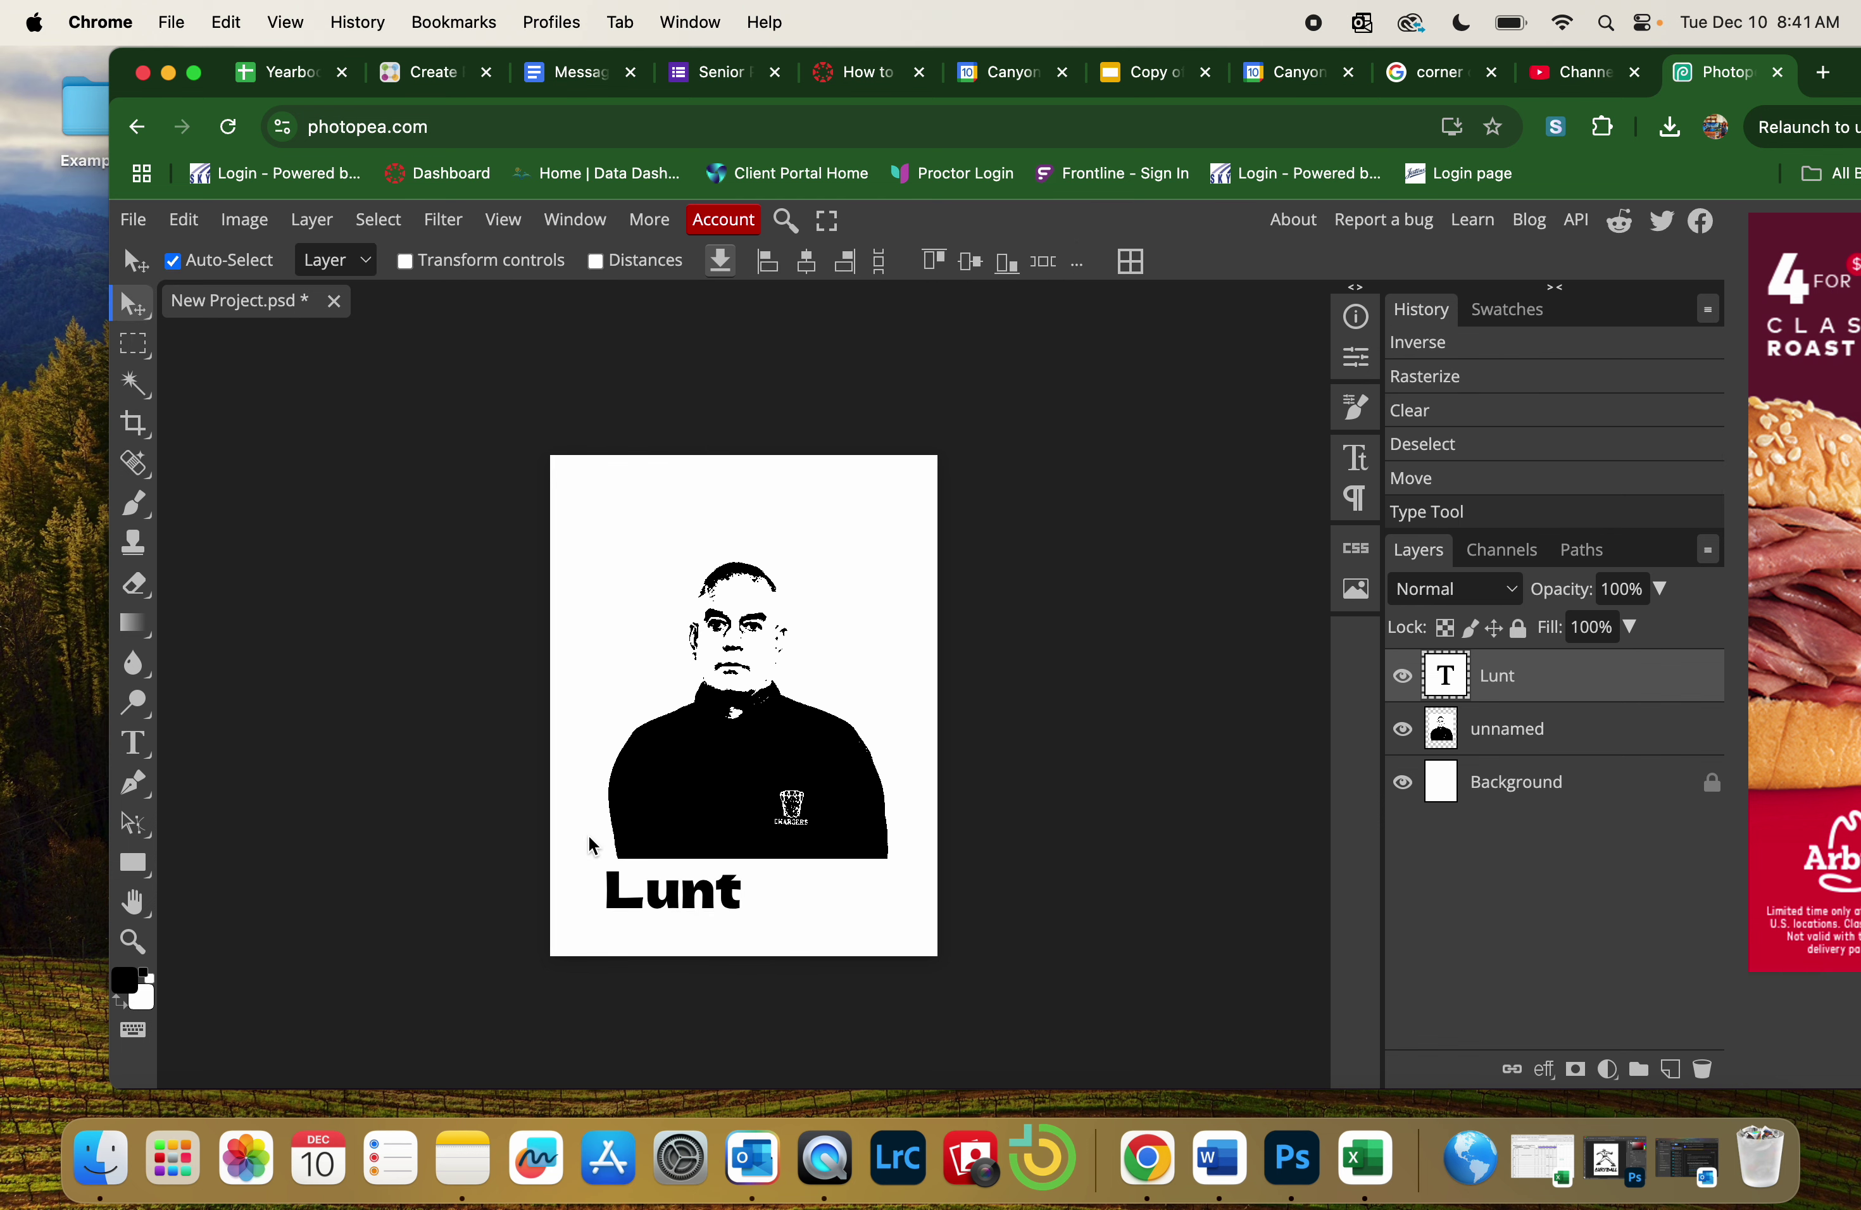
left_click_drag(657, 912, 735, 898)
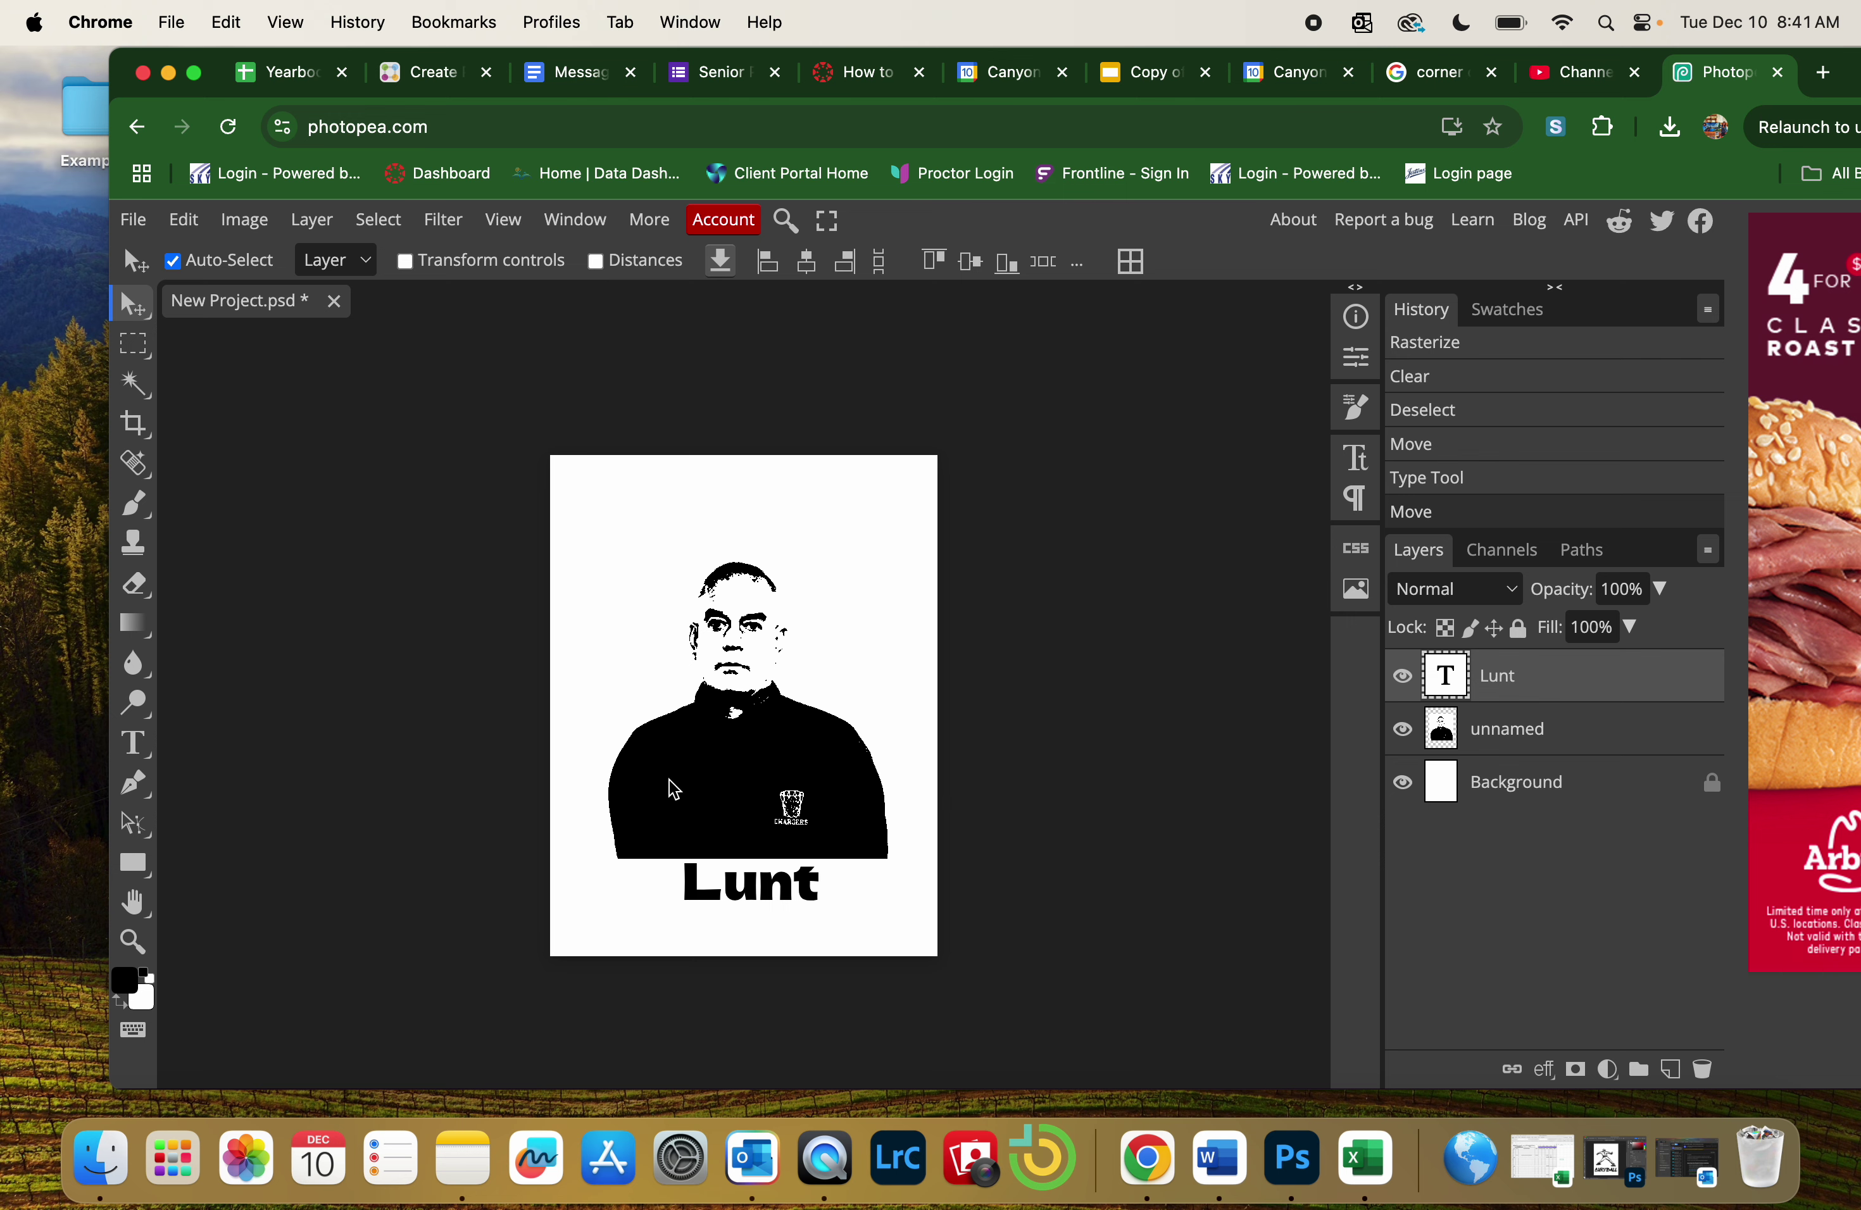
key("super+equal")
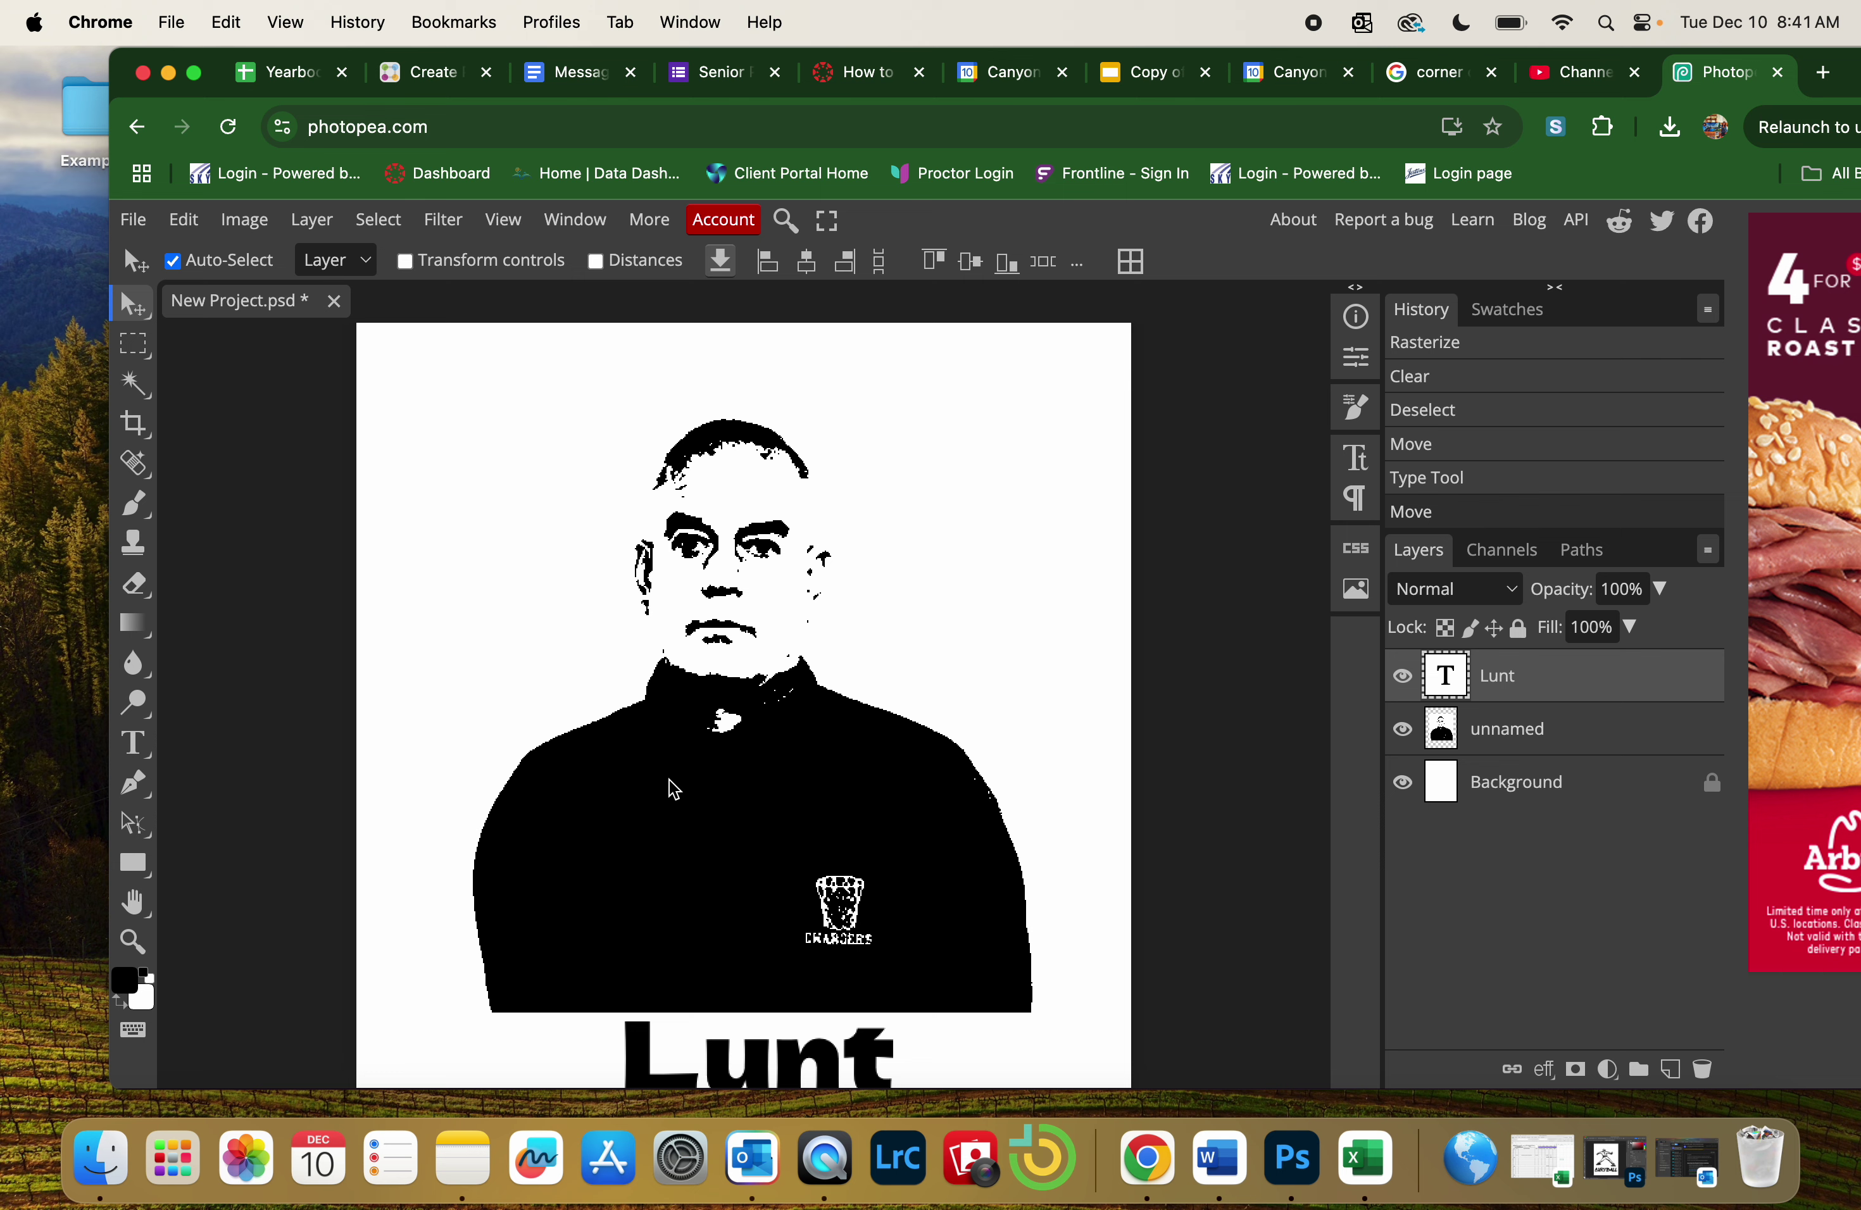
key("super+minus")
key("super+minus")
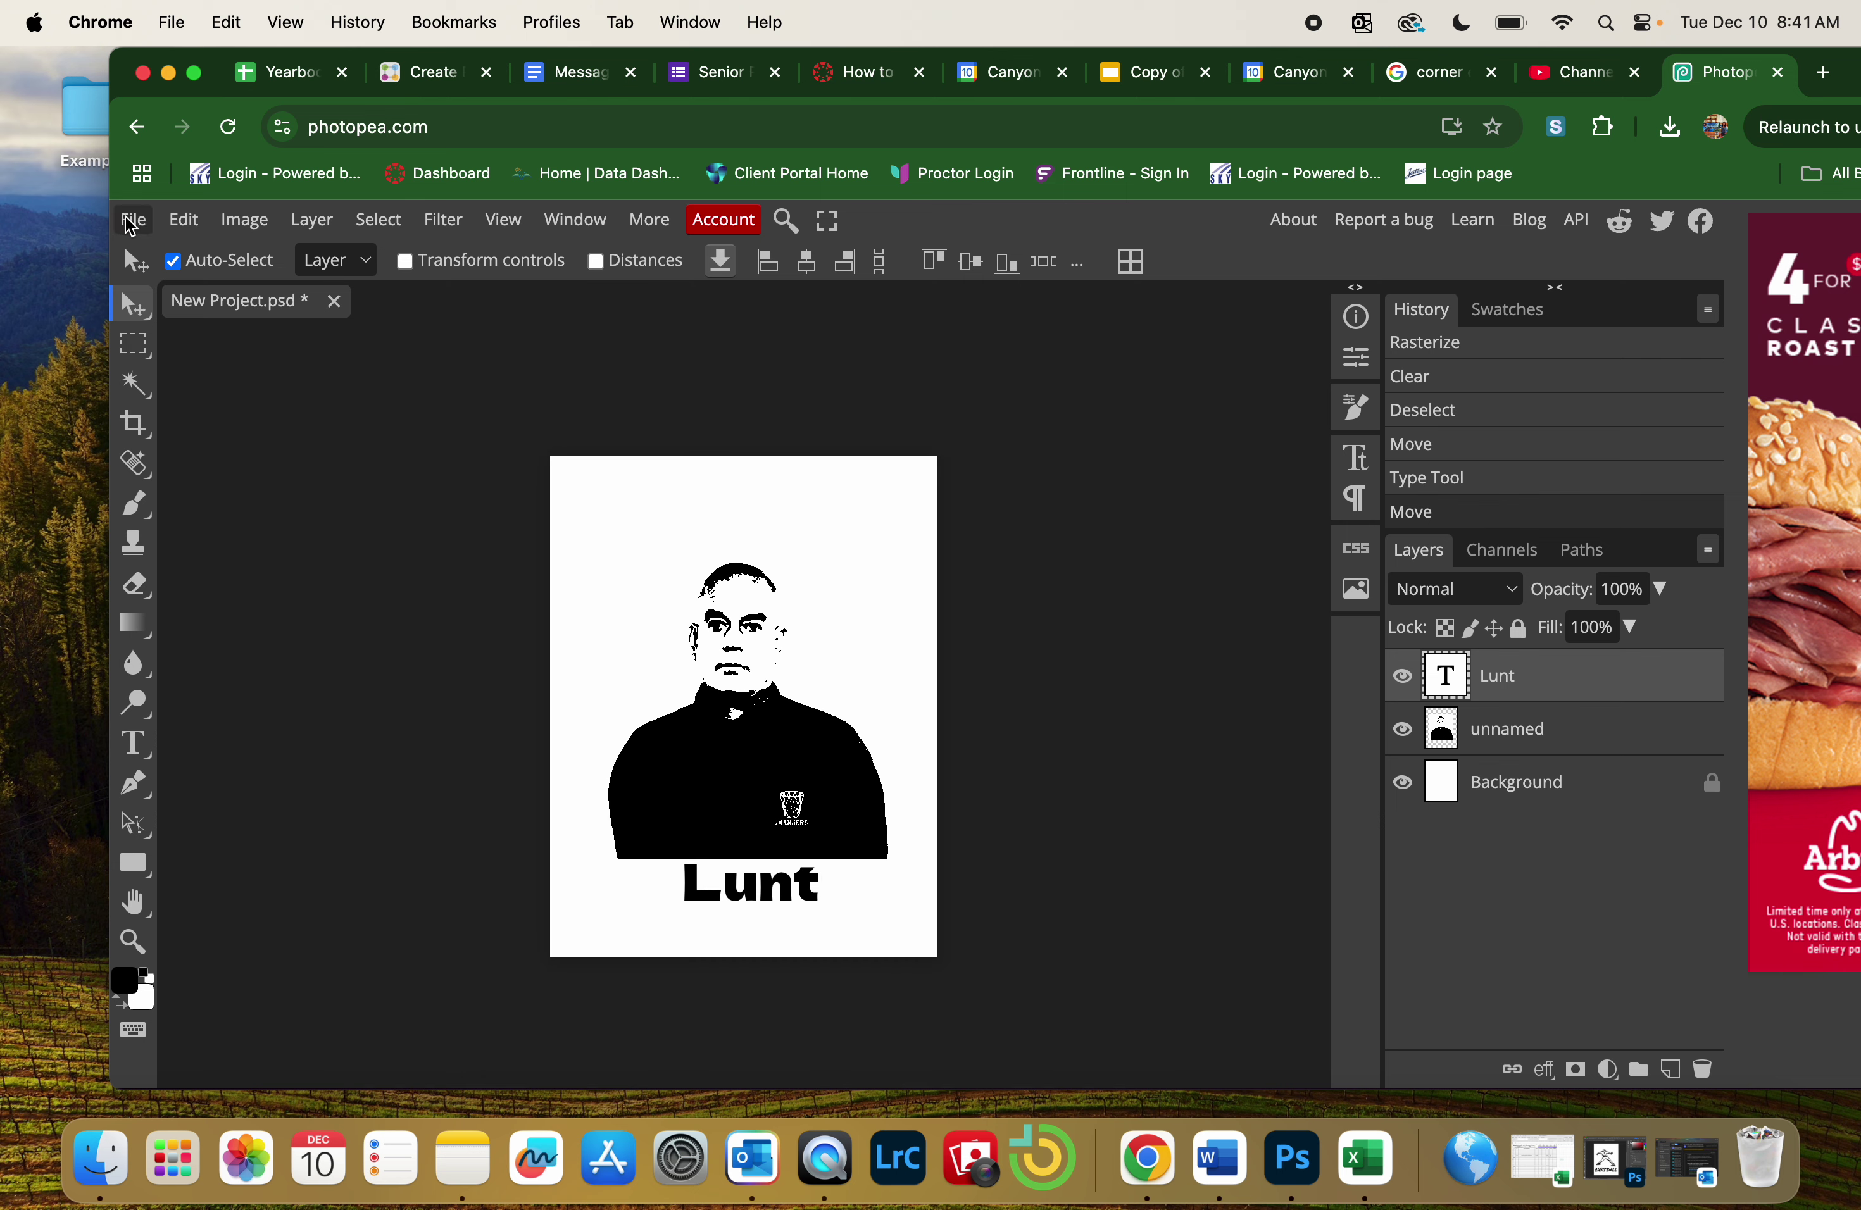
Export the design as a JPG named New Project at 612 by 792 px and 70% quality
left_click(130, 224)
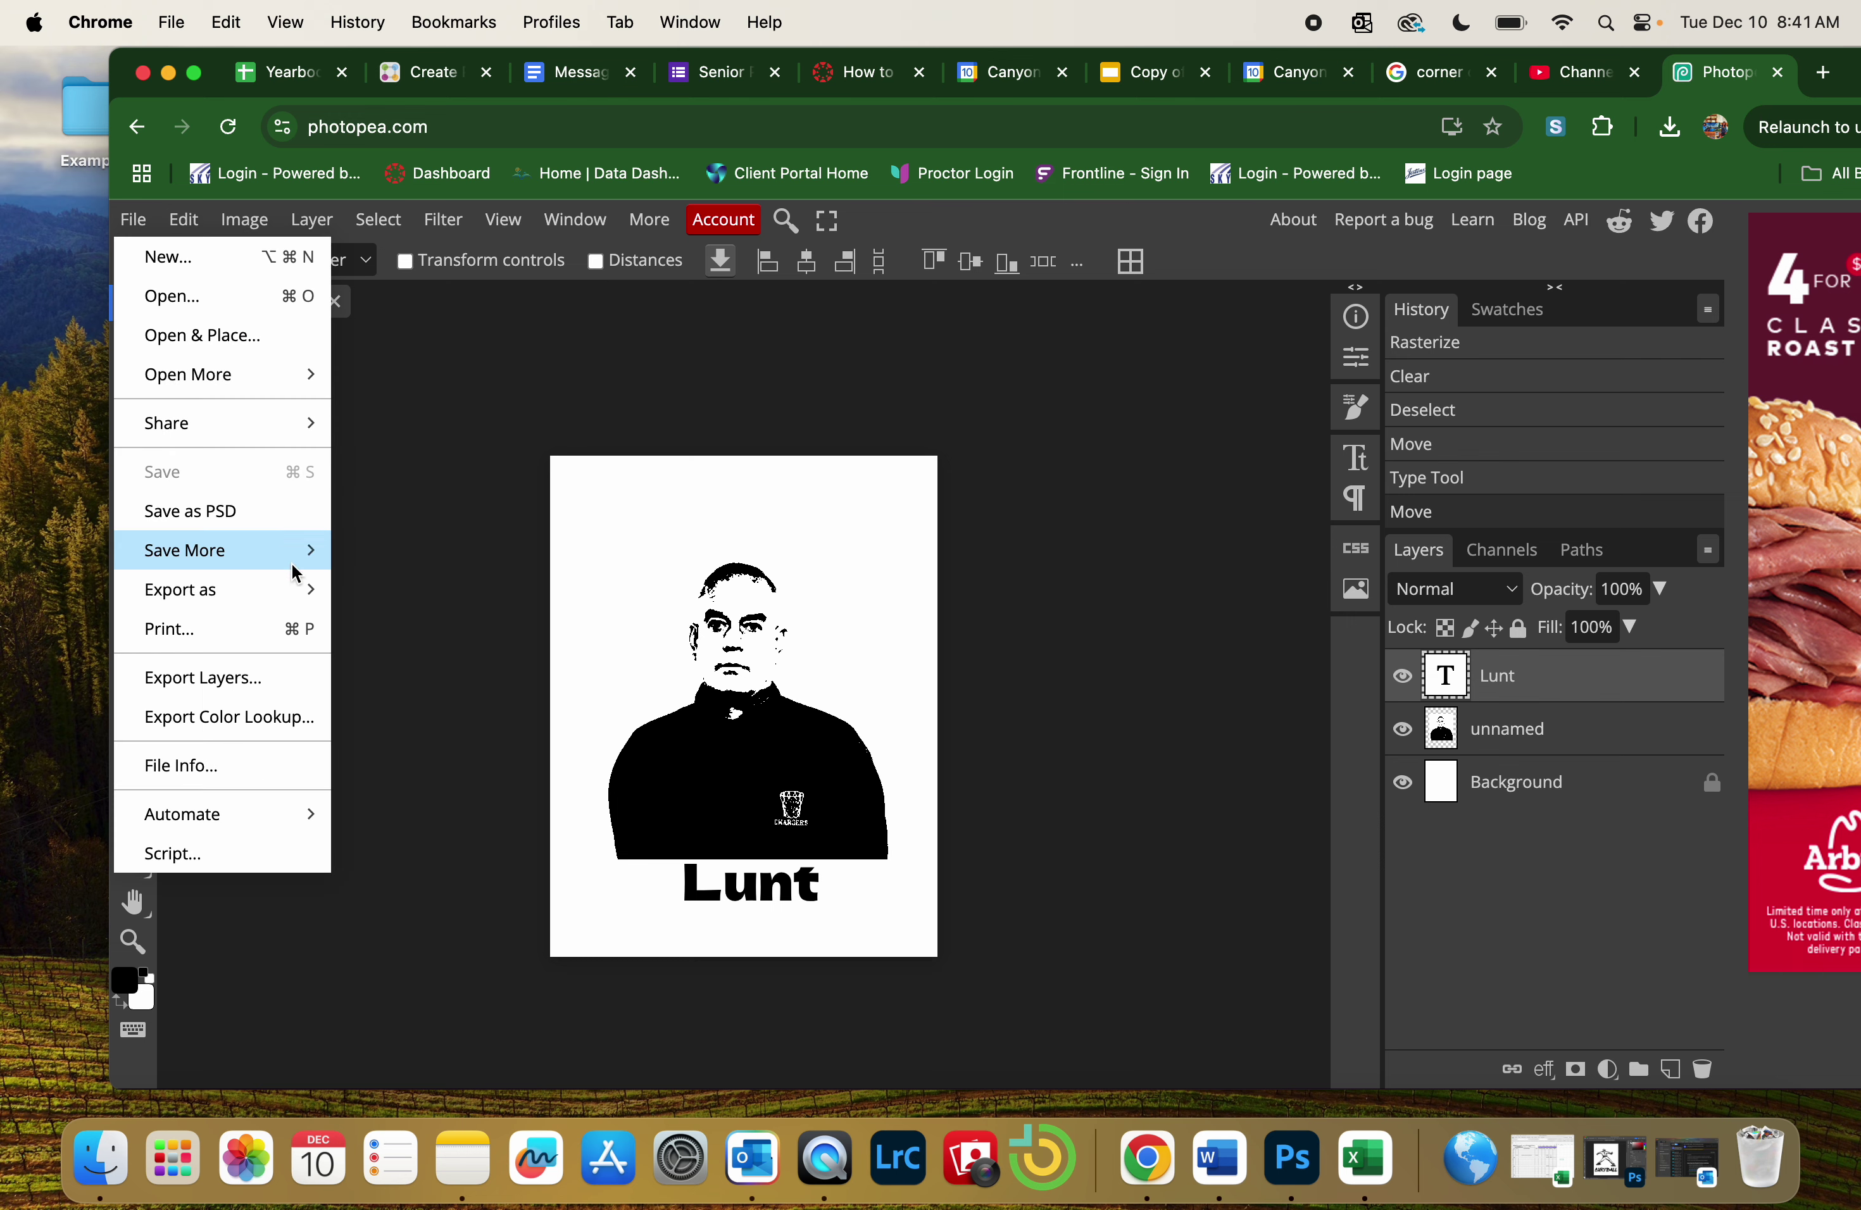
mouse_move(311, 592)
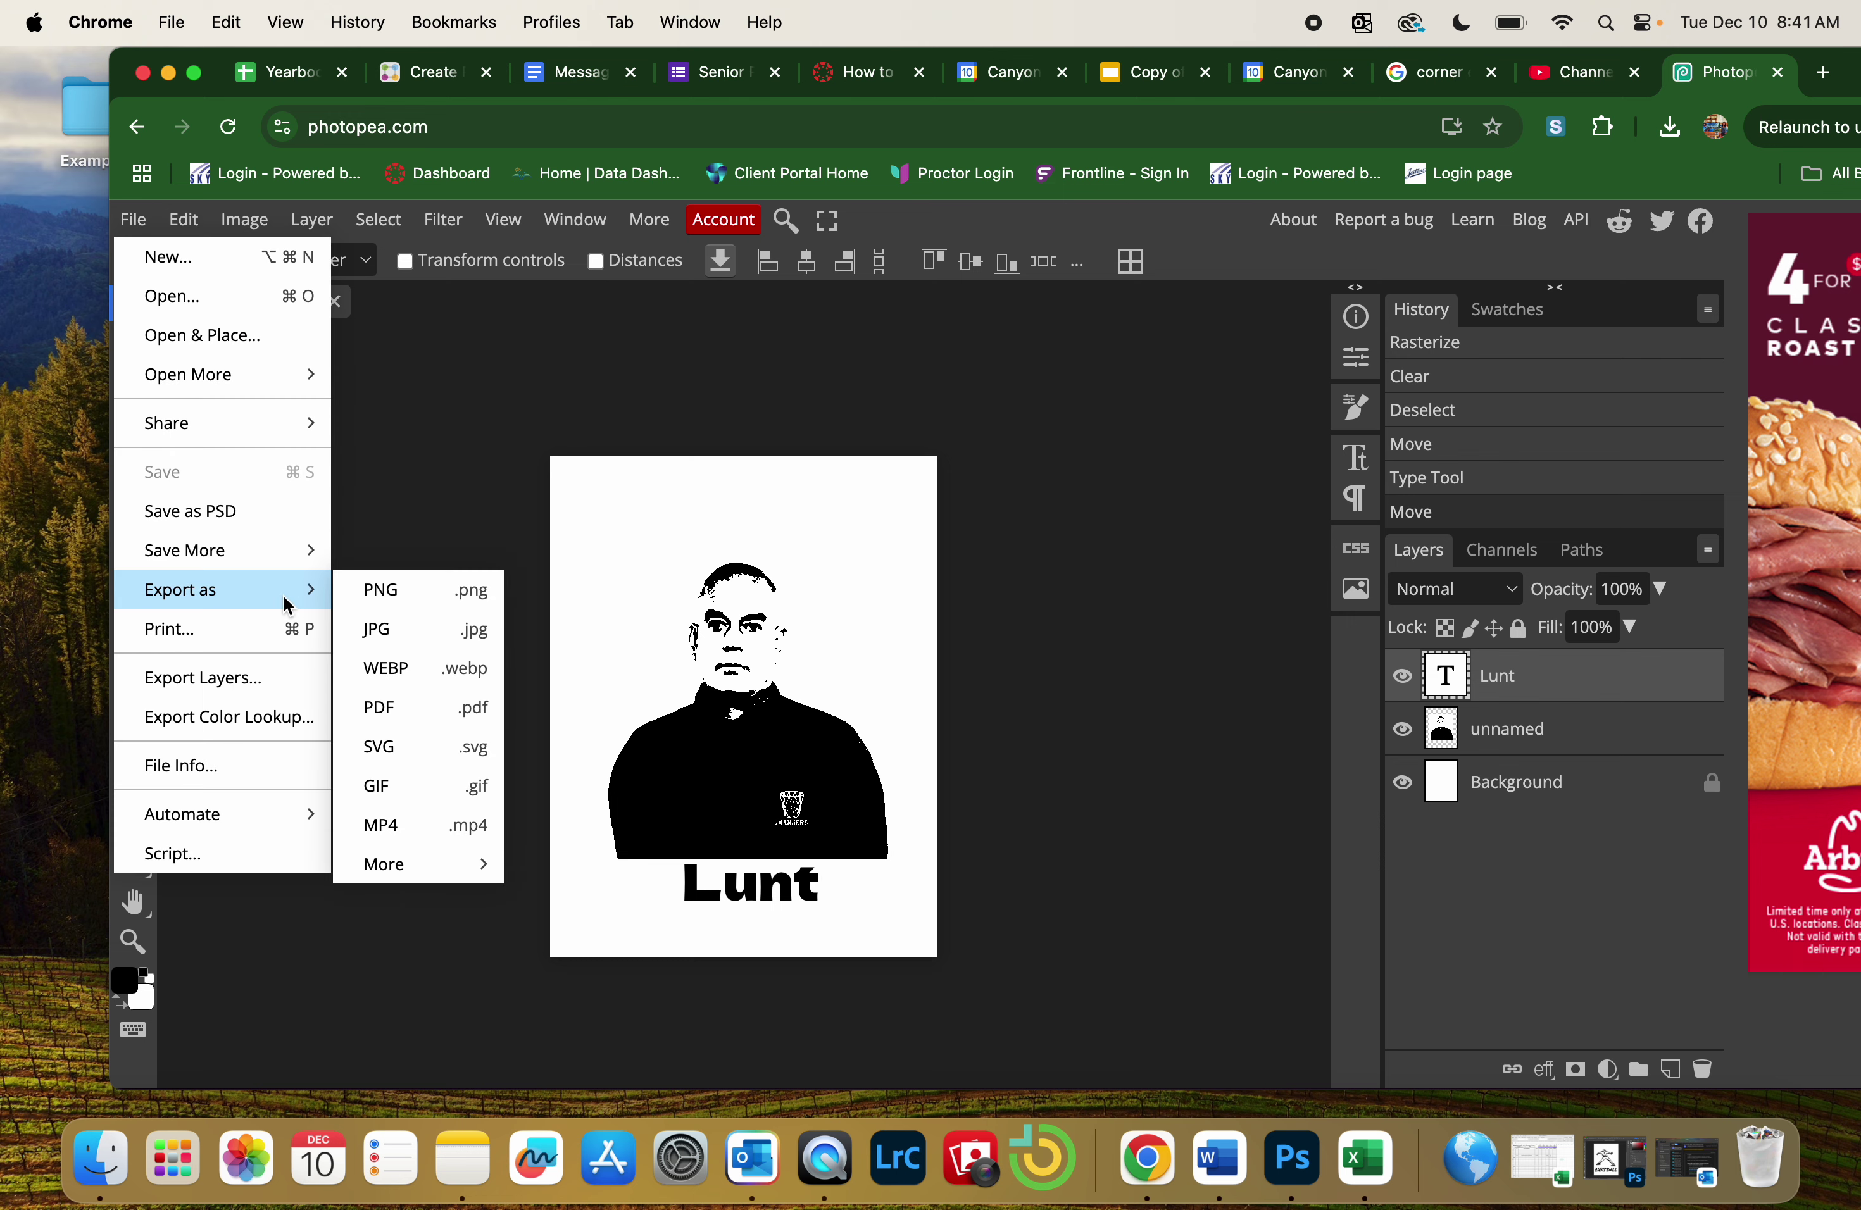
left_click(398, 634)
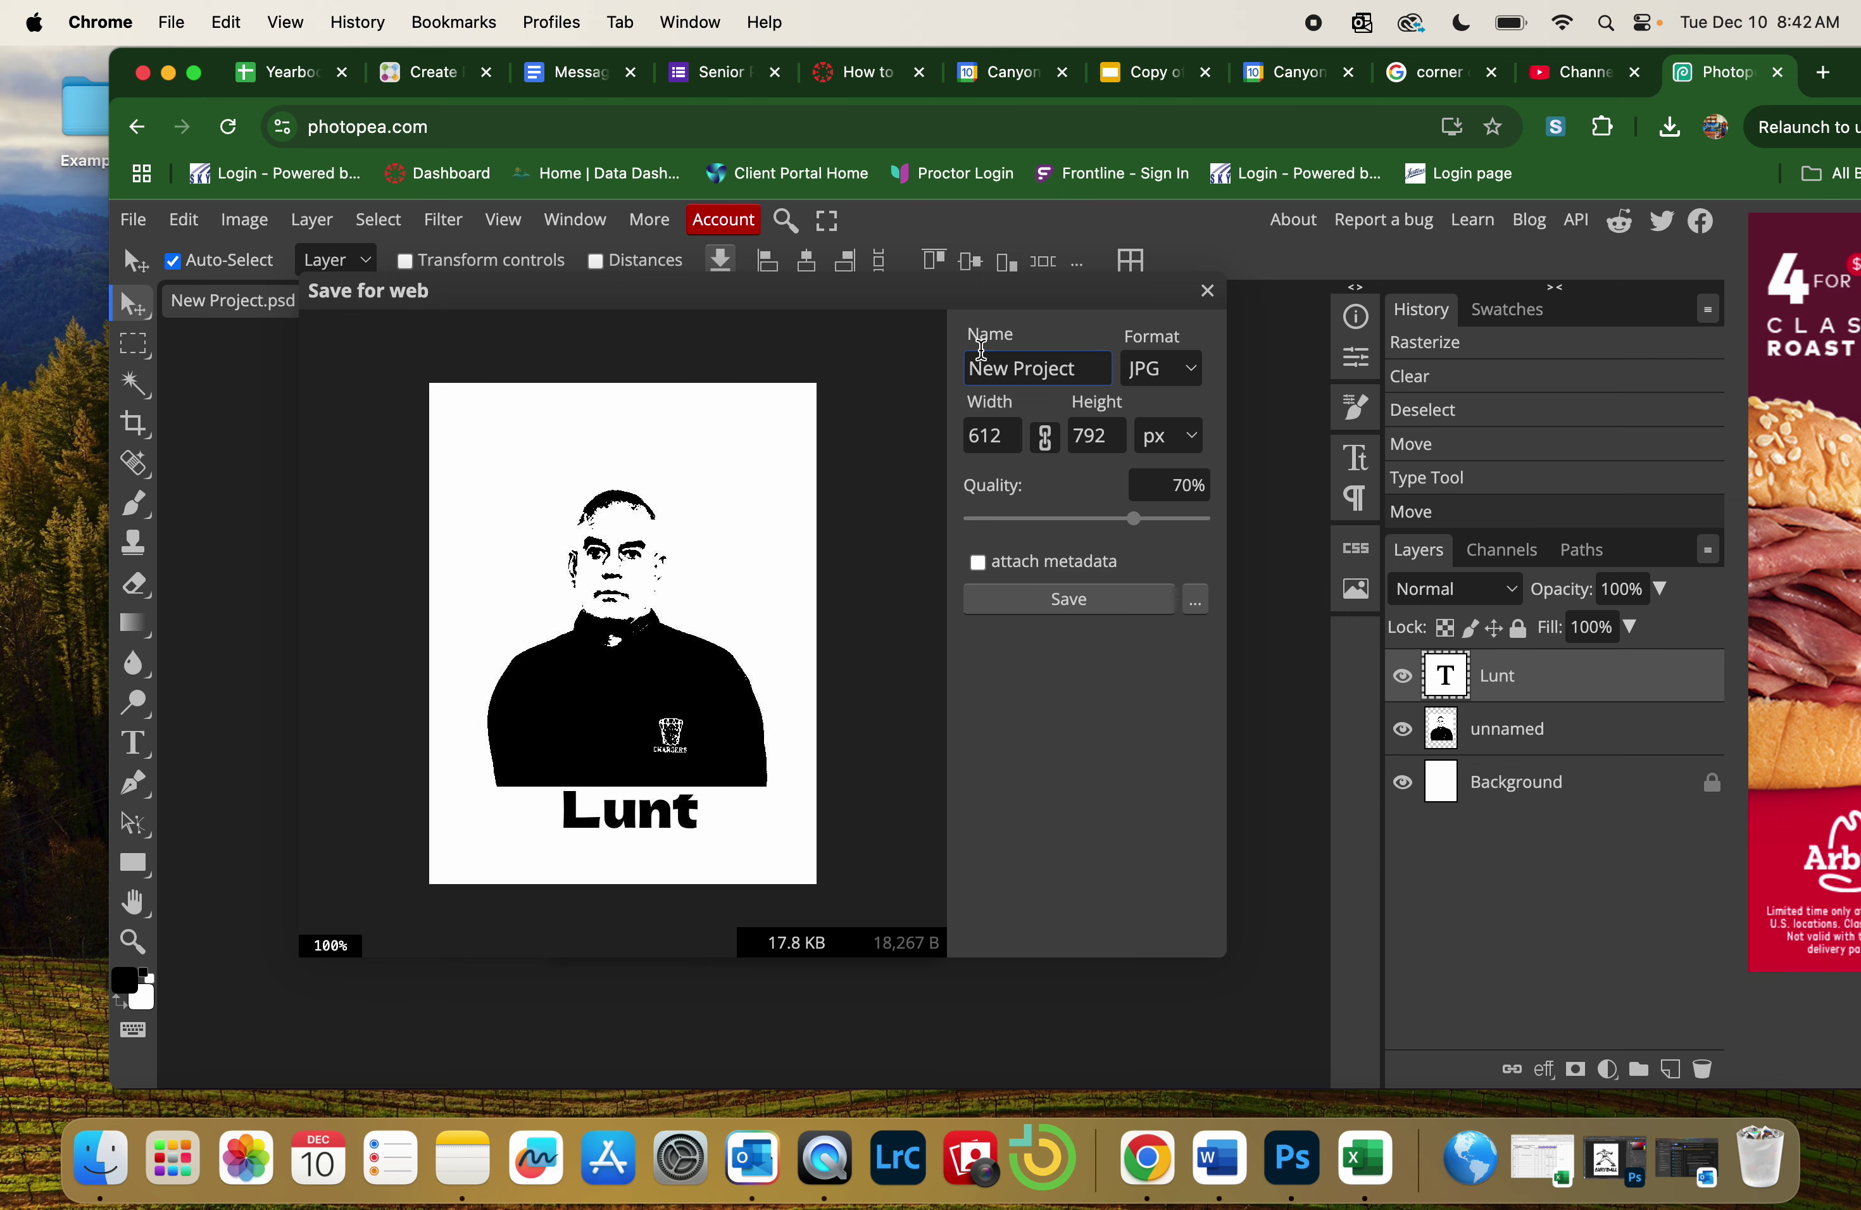
left_click(1069, 602)
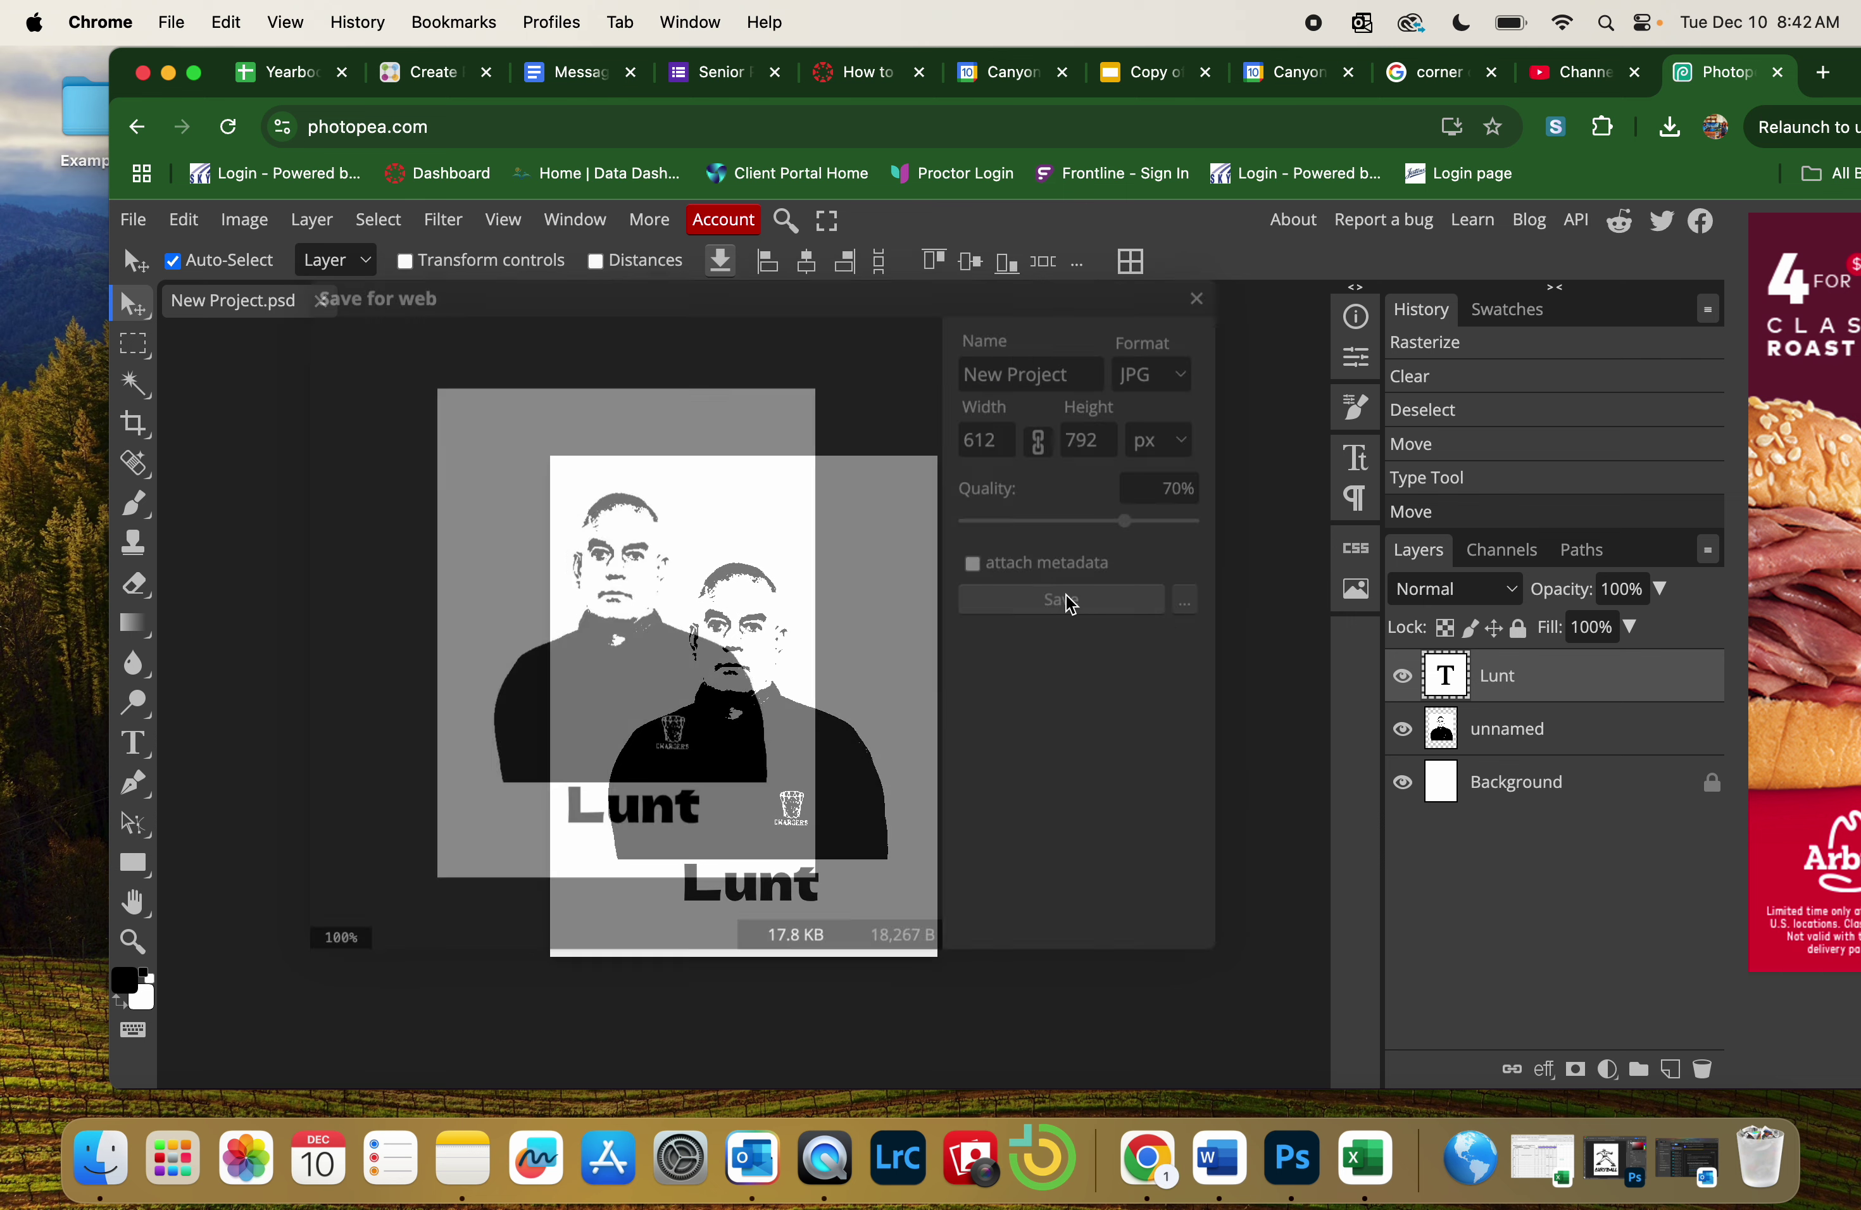
mouse_move(1493, 175)
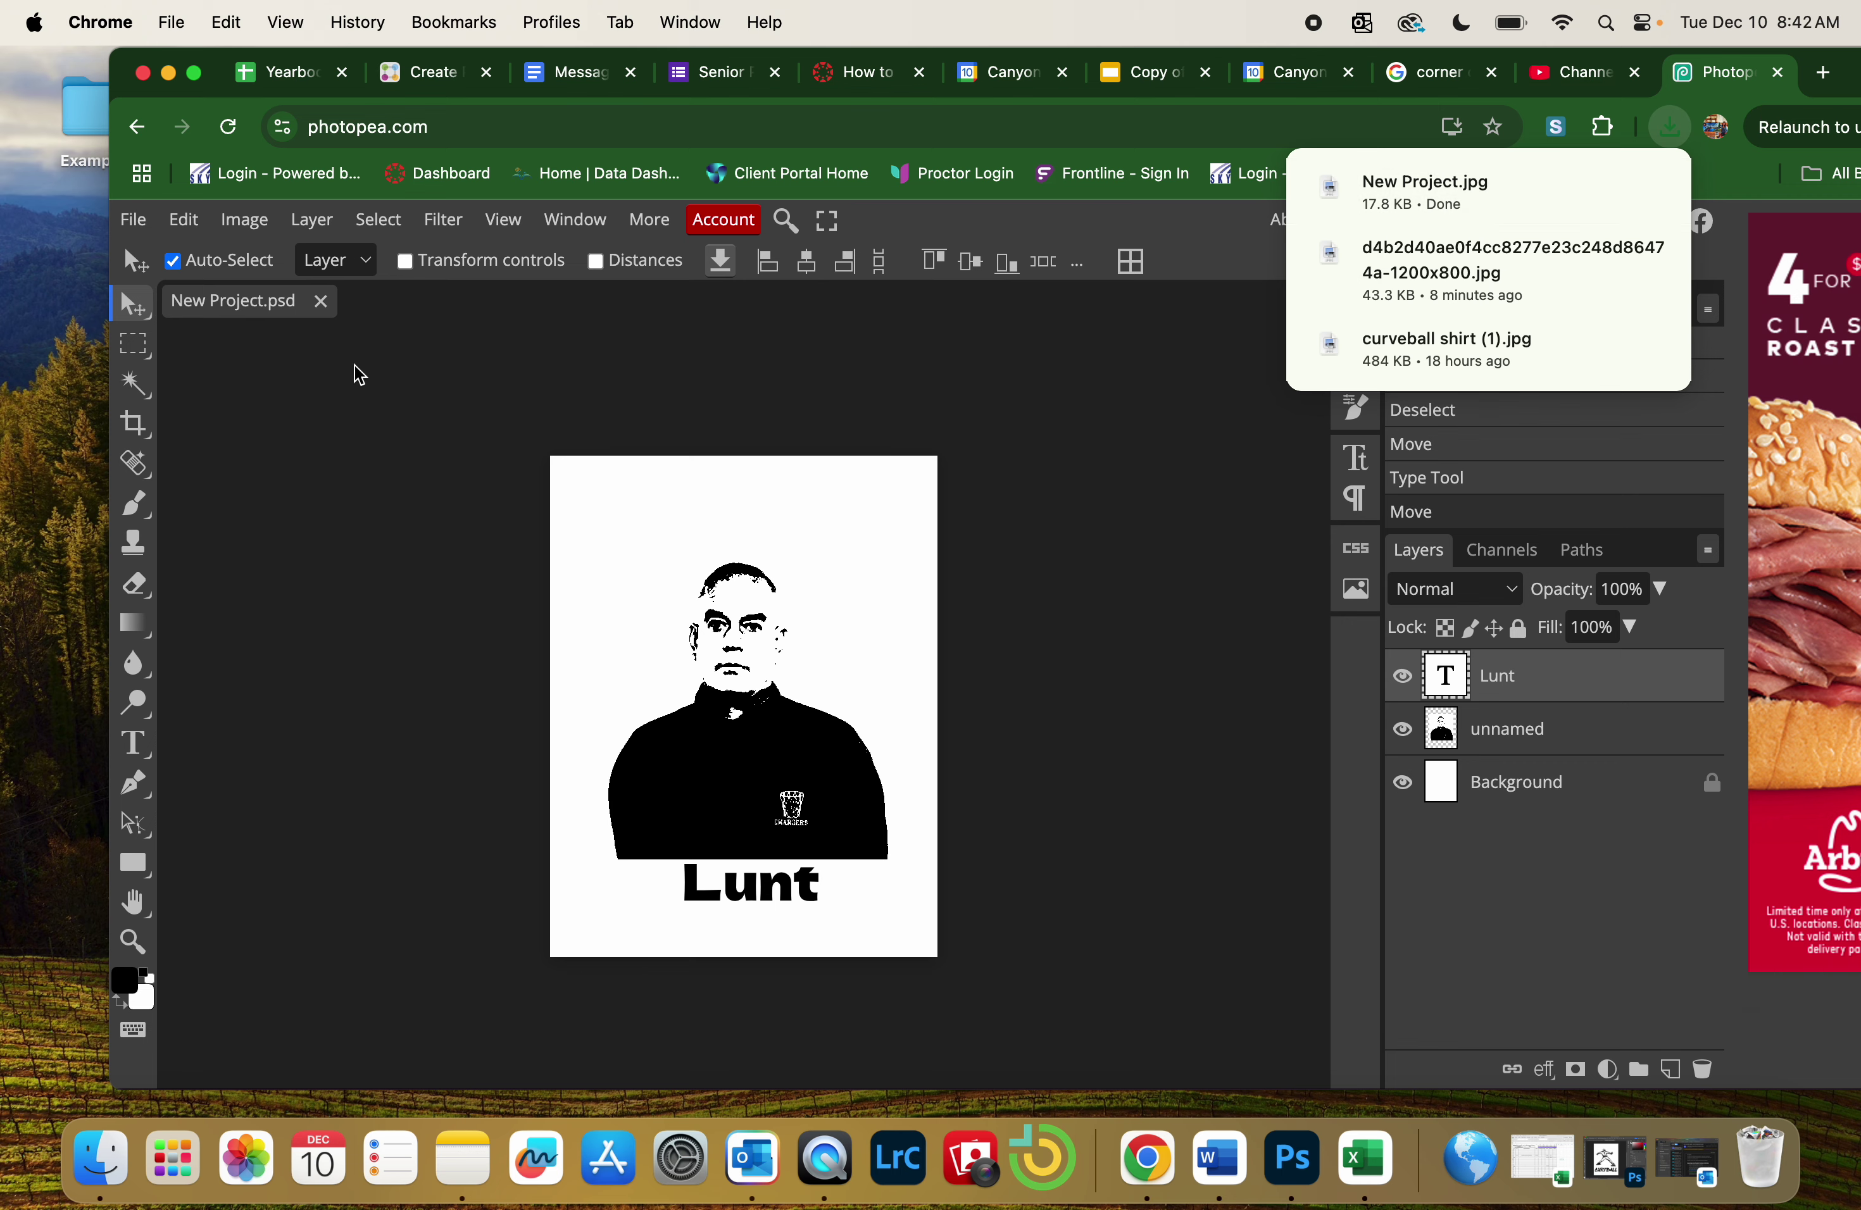
Switch to the Canvas page editor for "How to Create a Design Online"
left_click(862, 72)
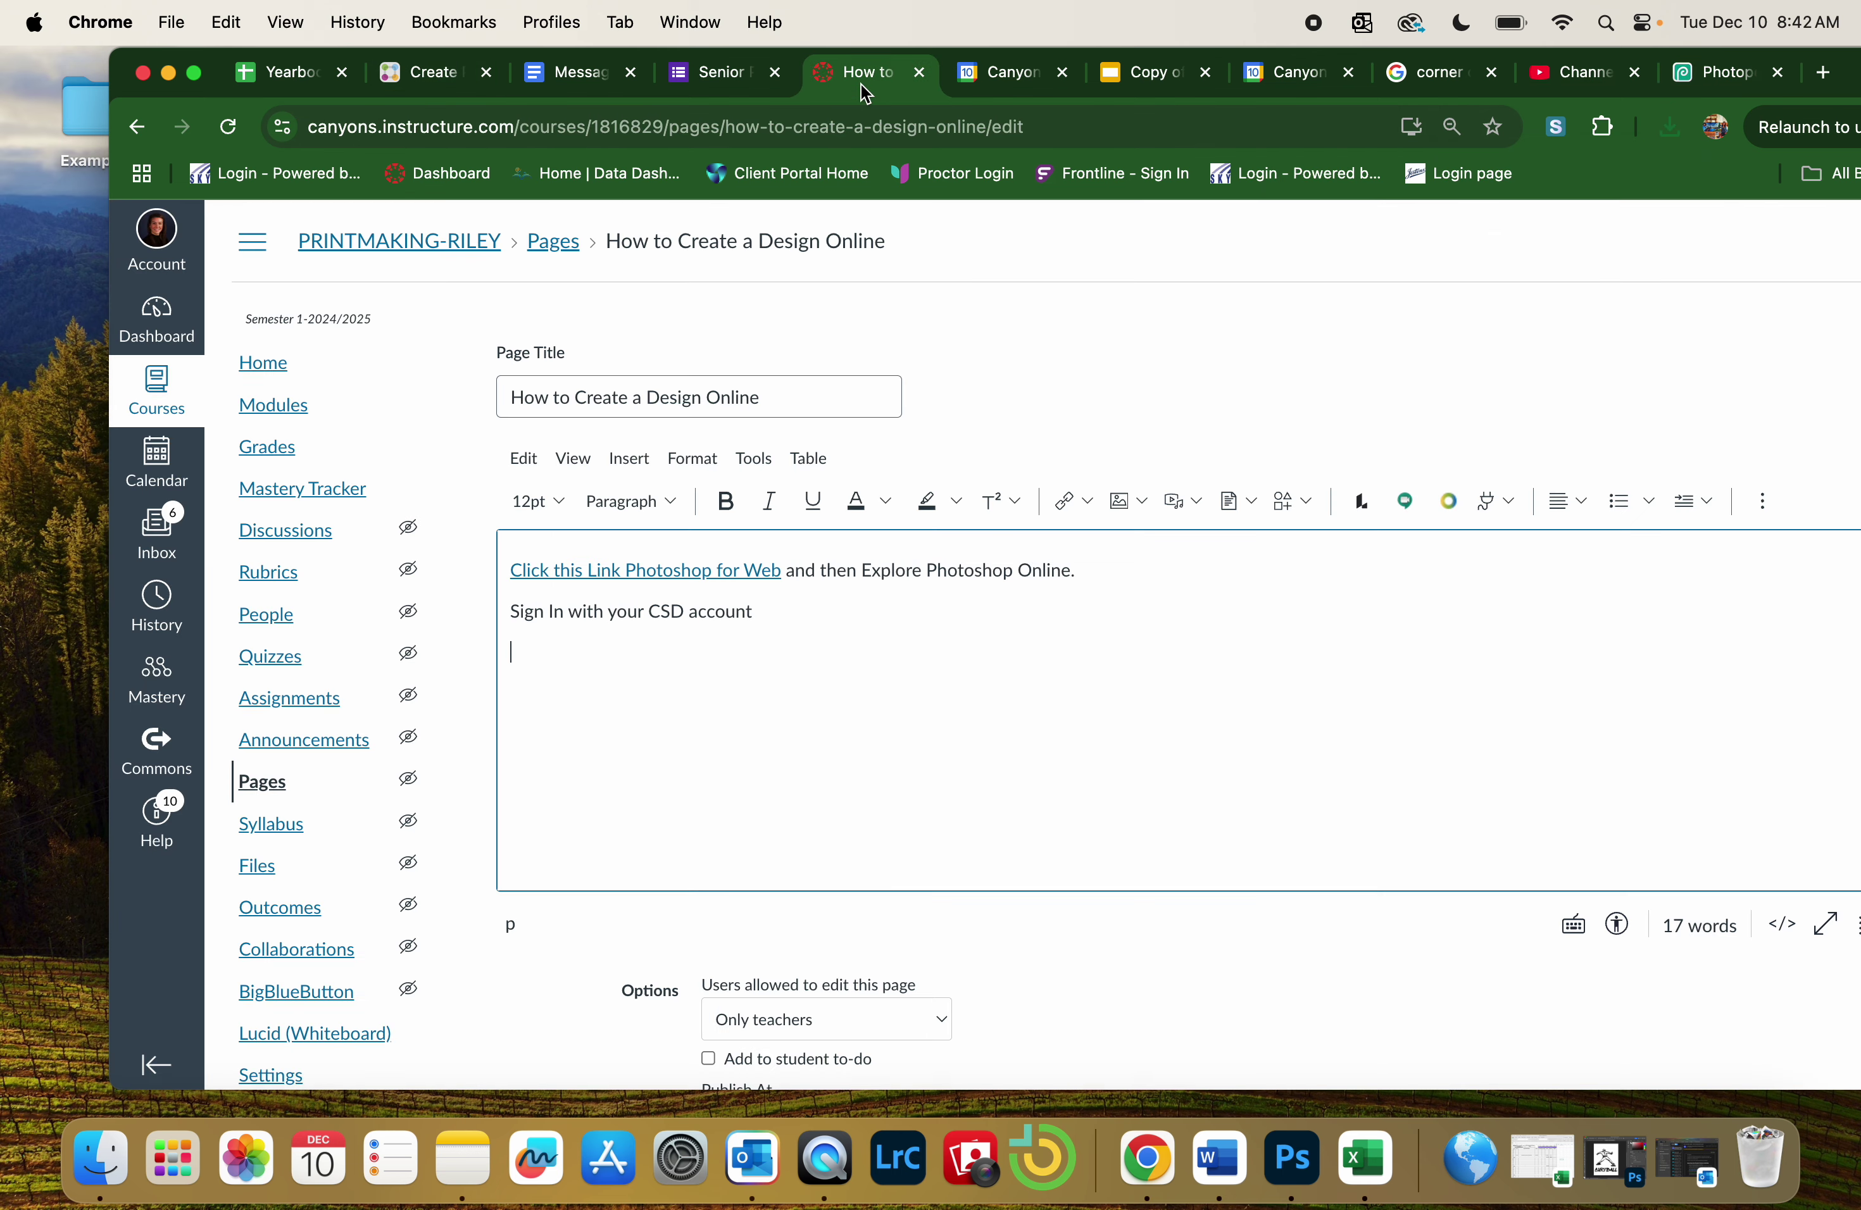